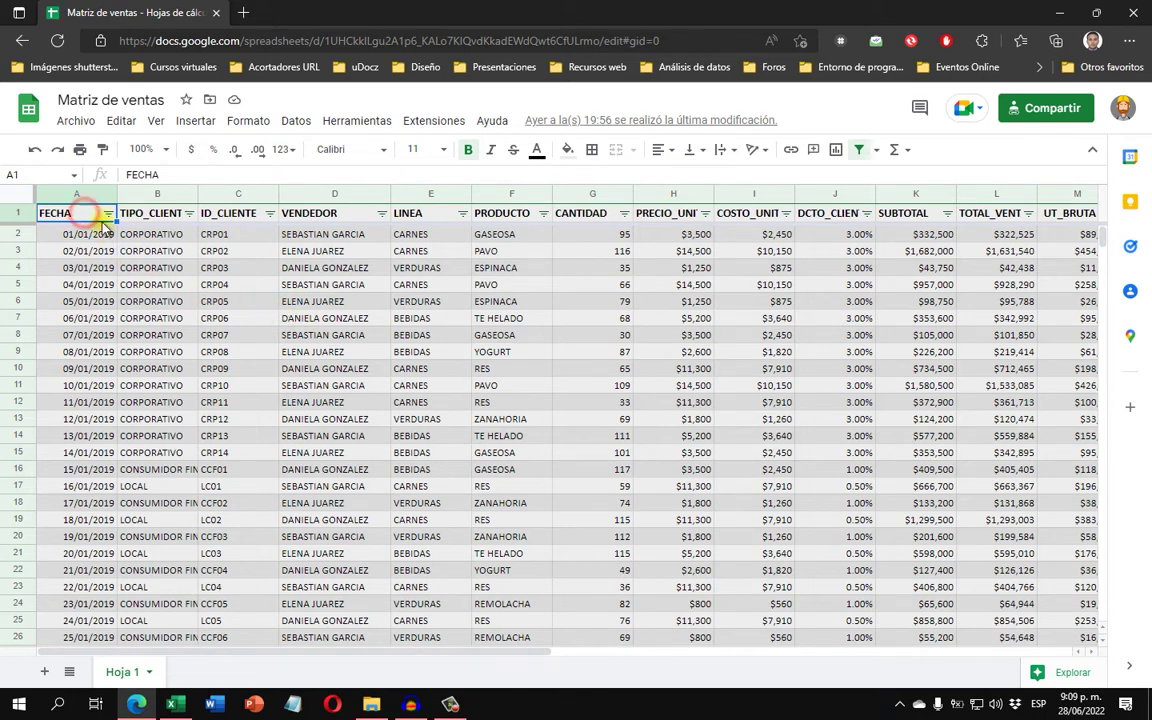
- Review the sales column headers, from TIPO_CLIENTE through TOTAL_VENTA to UT_BRUTA
click(155, 219)
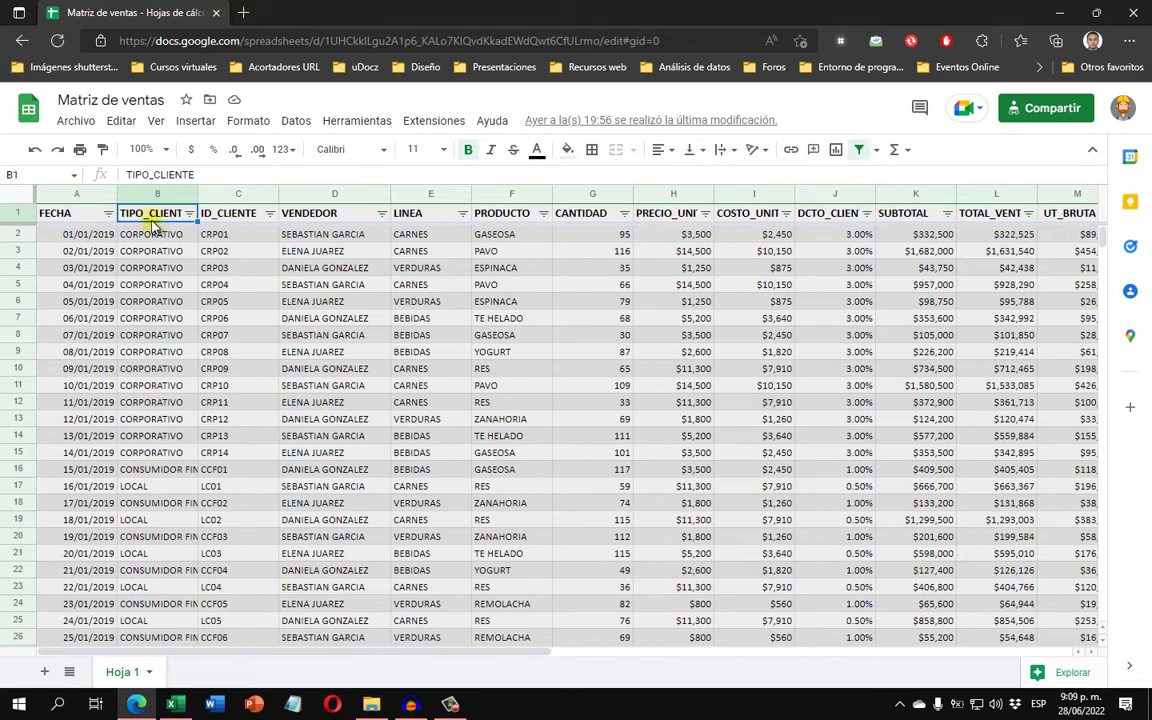
click(227, 219)
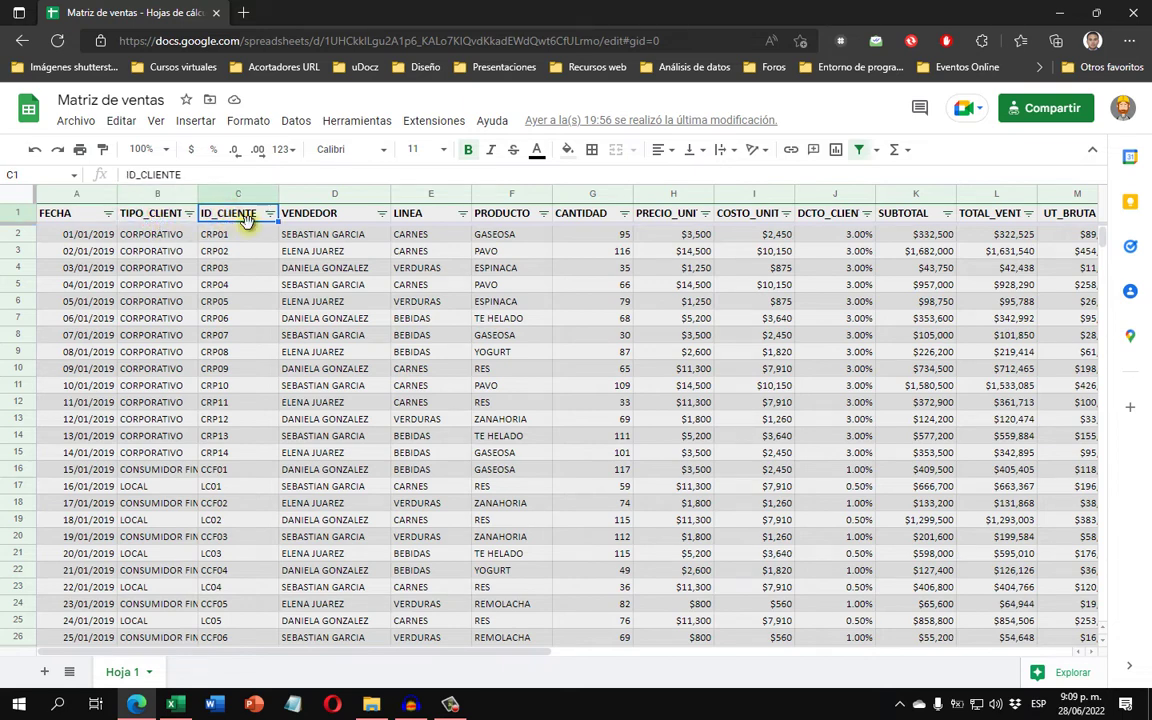
click(318, 219)
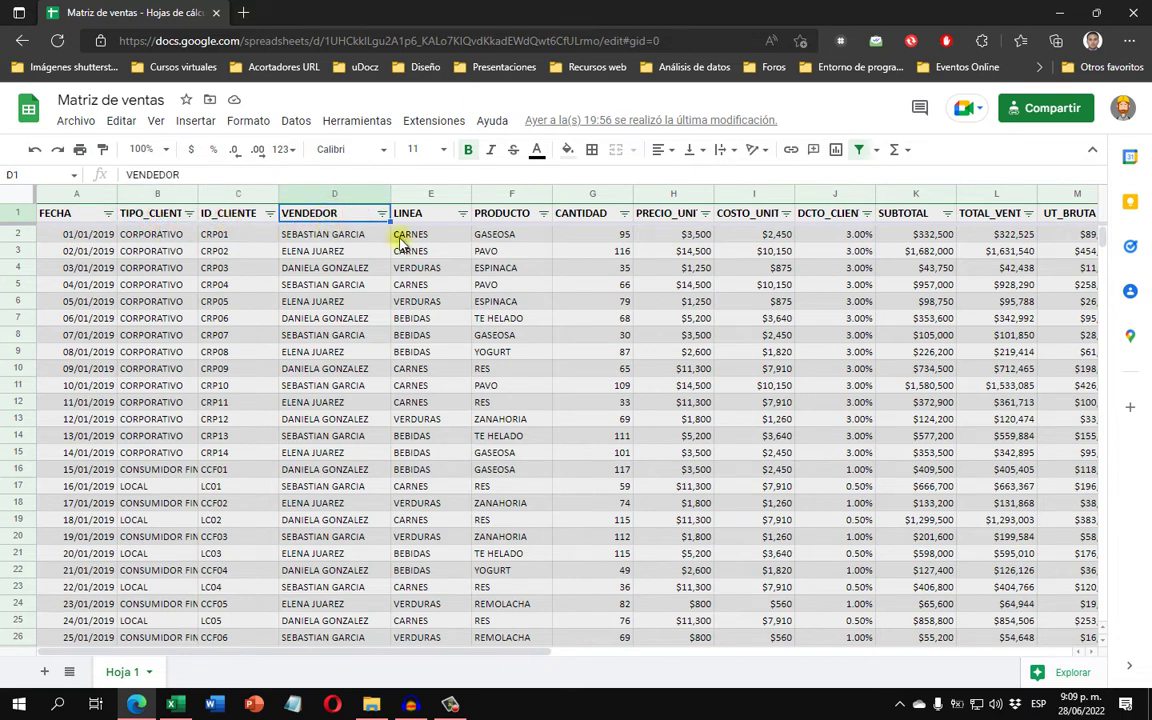
click(432, 219)
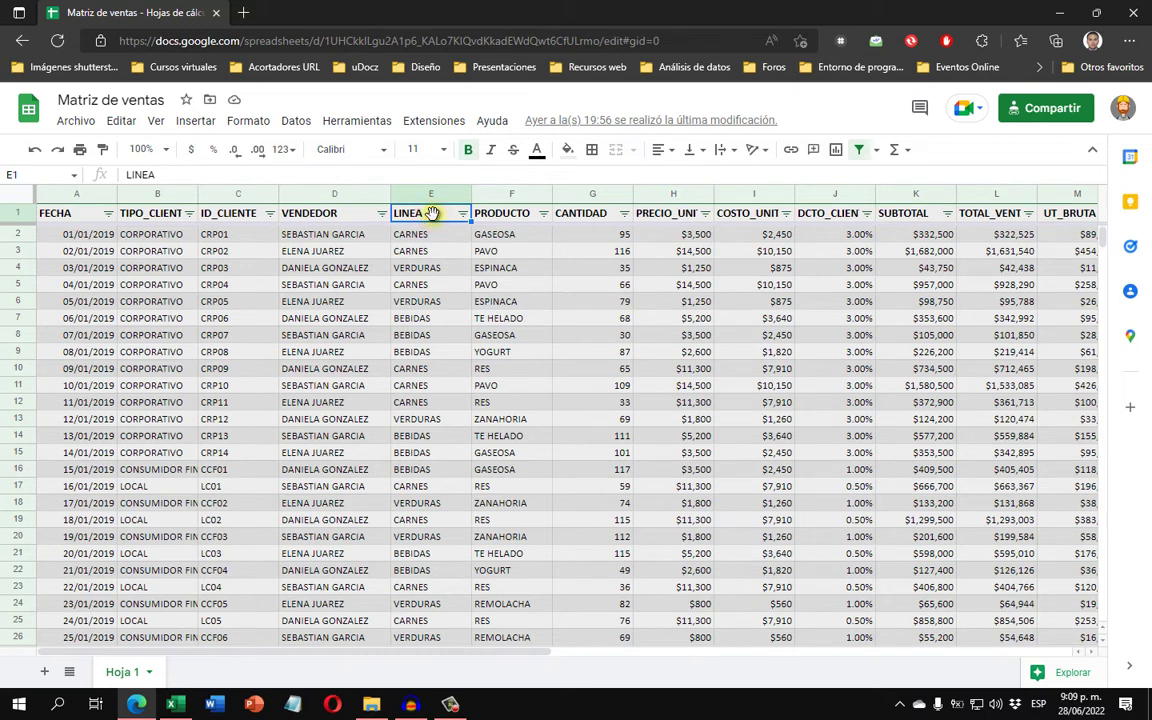
click(513, 219)
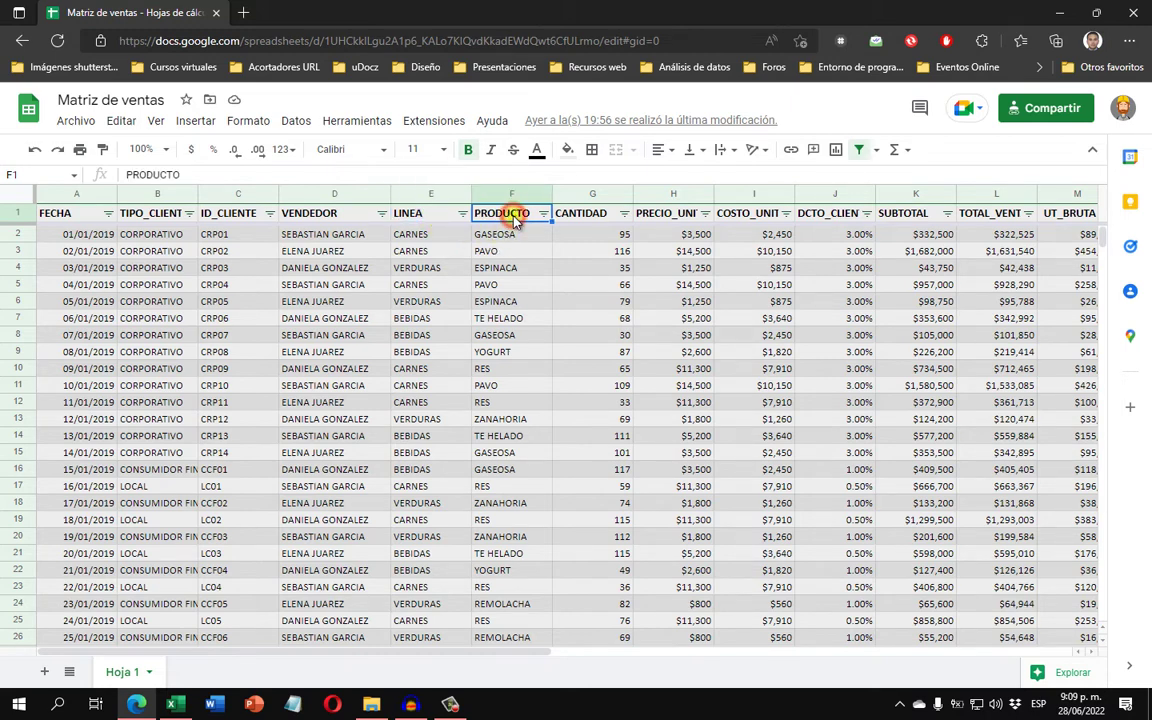
click(589, 219)
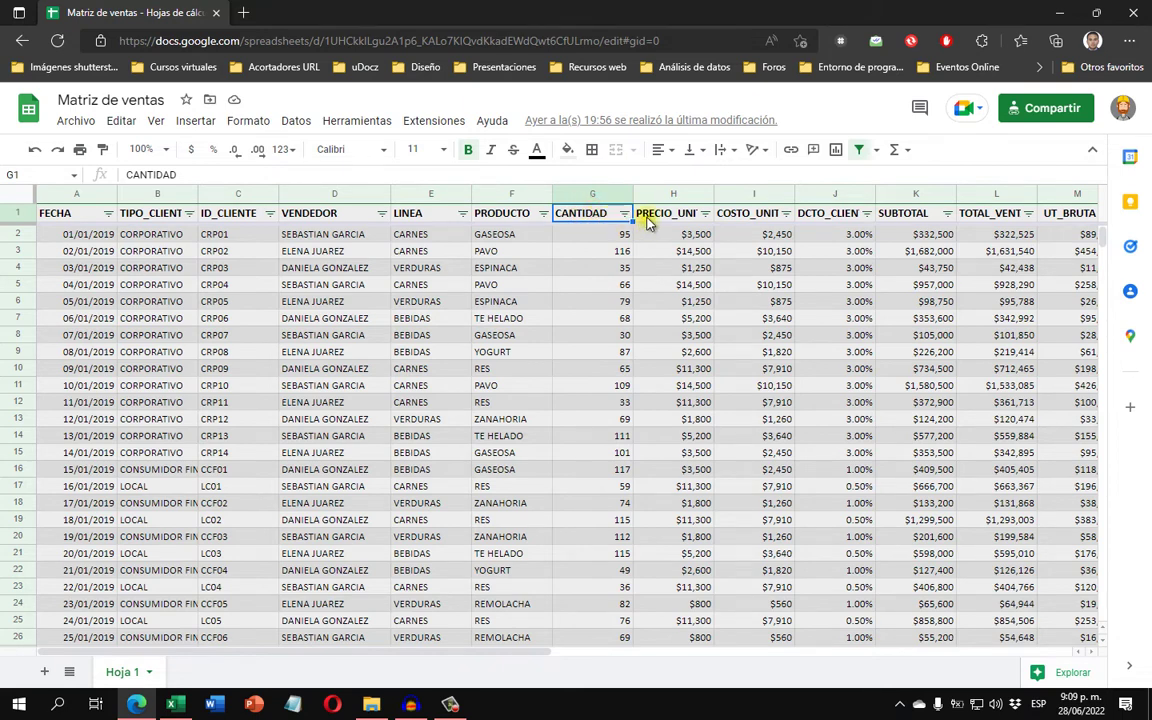
click(664, 218)
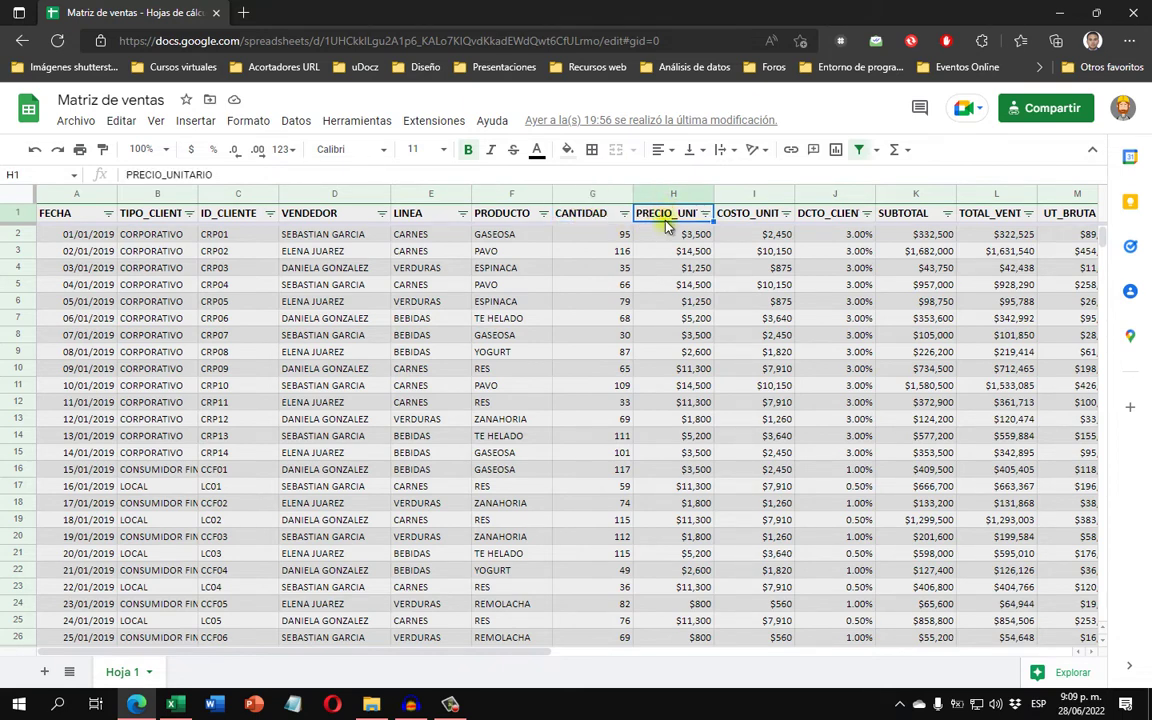
click(757, 221)
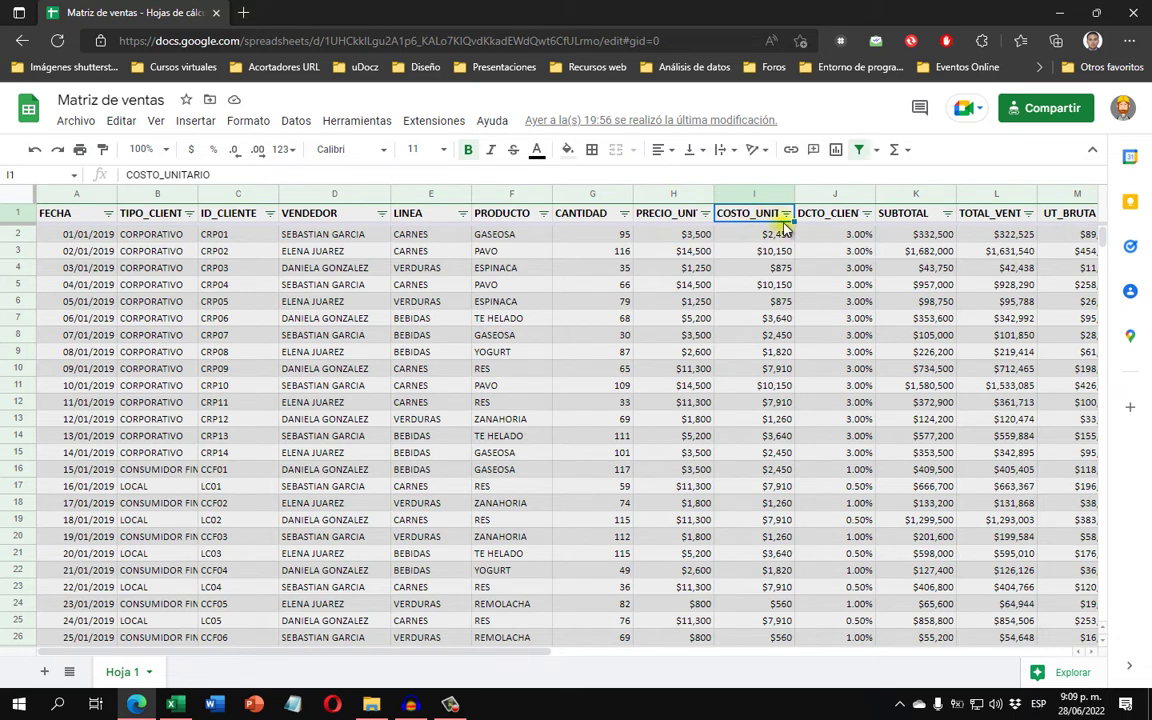
click(826, 220)
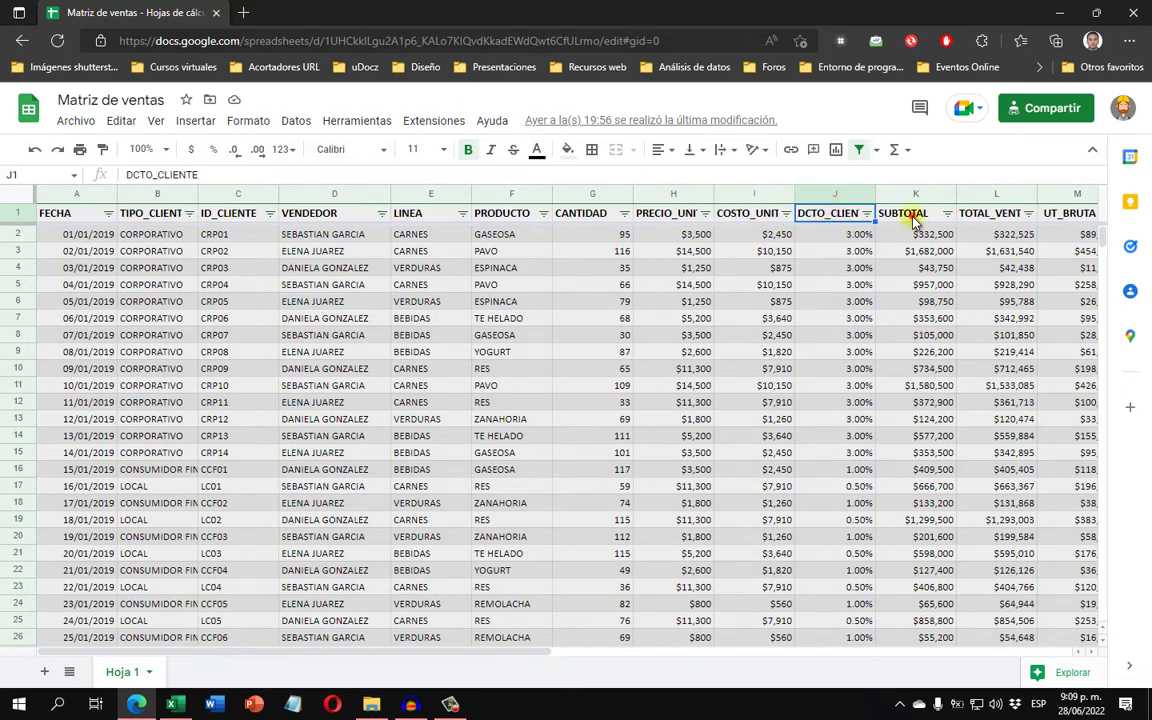
click(912, 220)
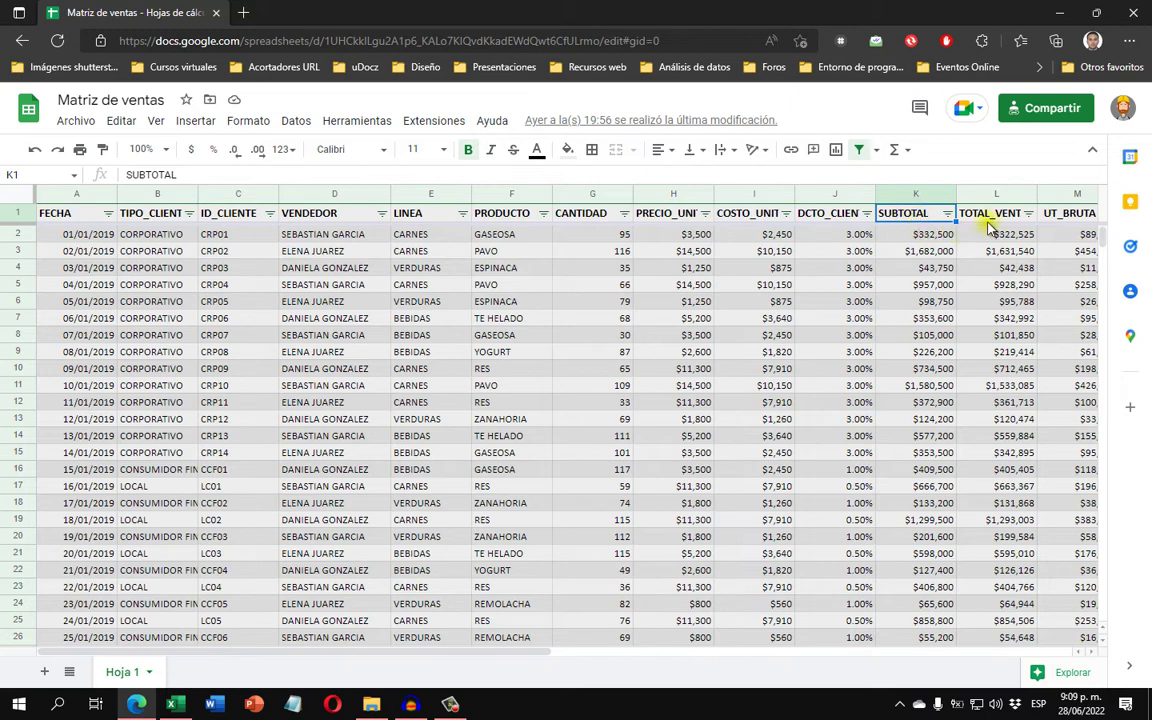
click(992, 220)
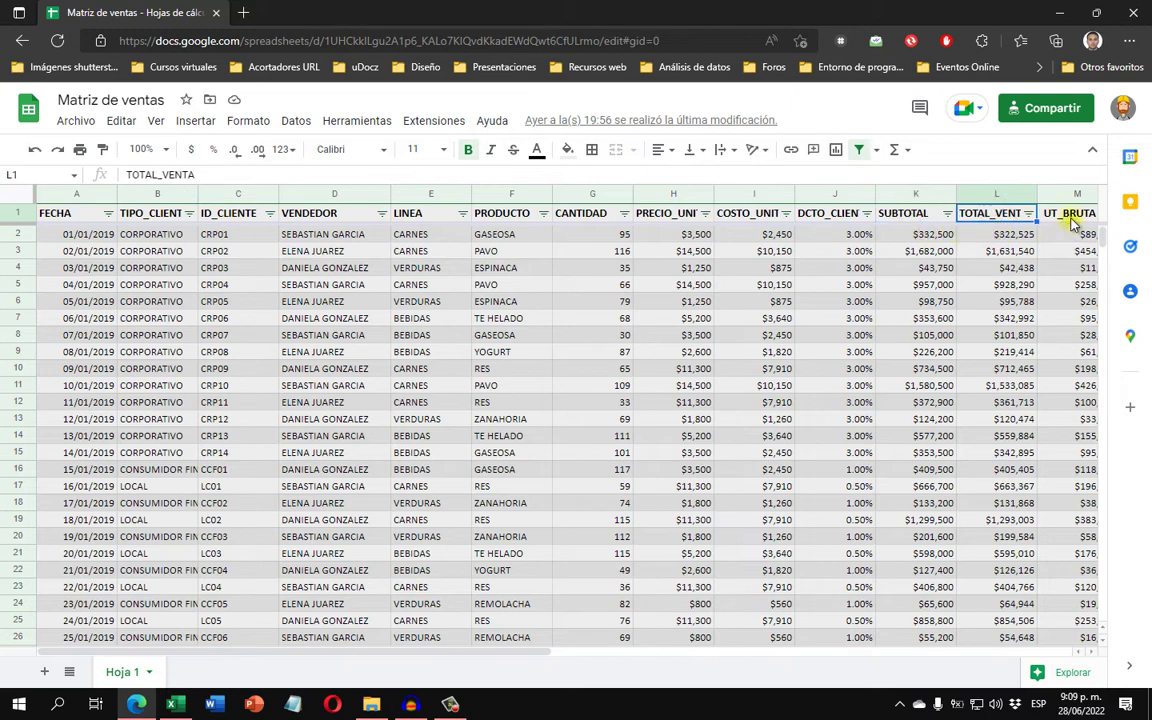
key(Right)
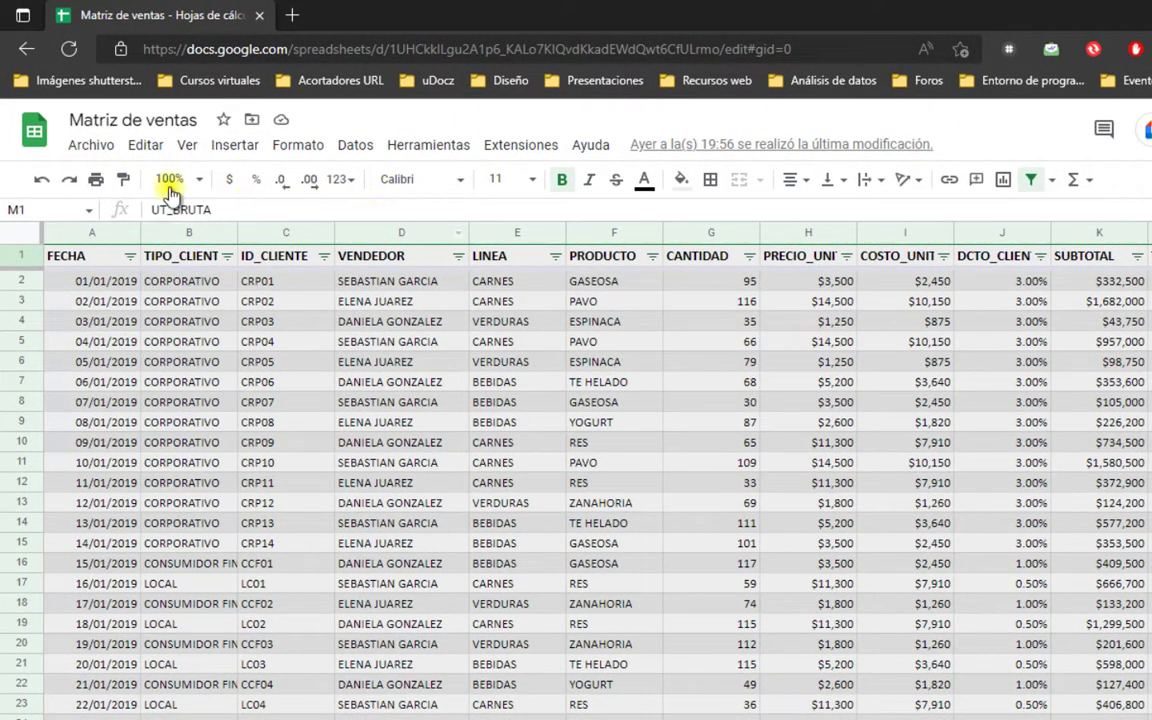
- Publish Todo el documento to the web in Microsoft Excel (.xlsx) format and confirm
click(92, 147)
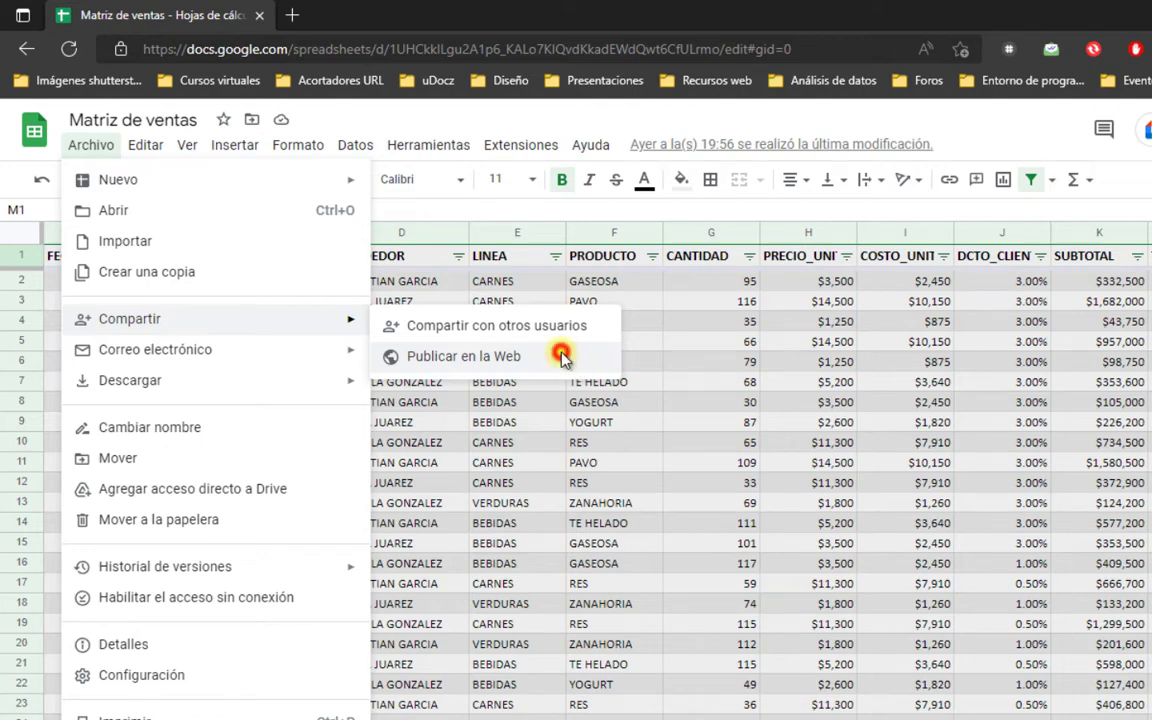
click(563, 358)
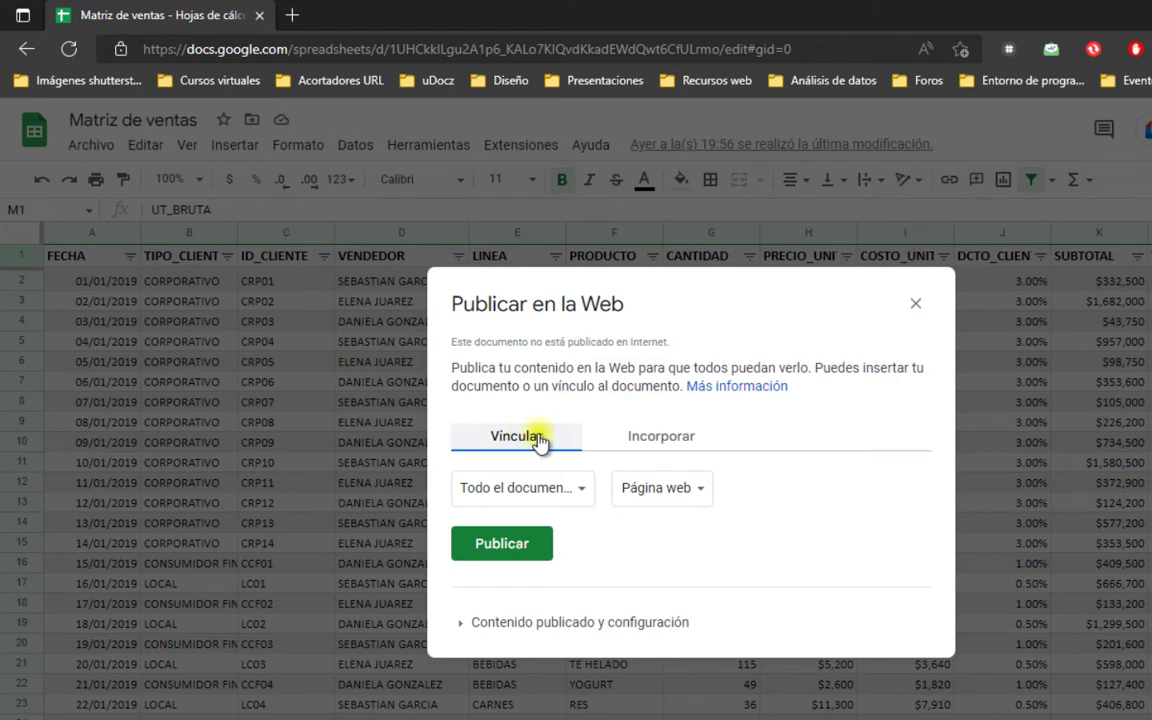
click(570, 488)
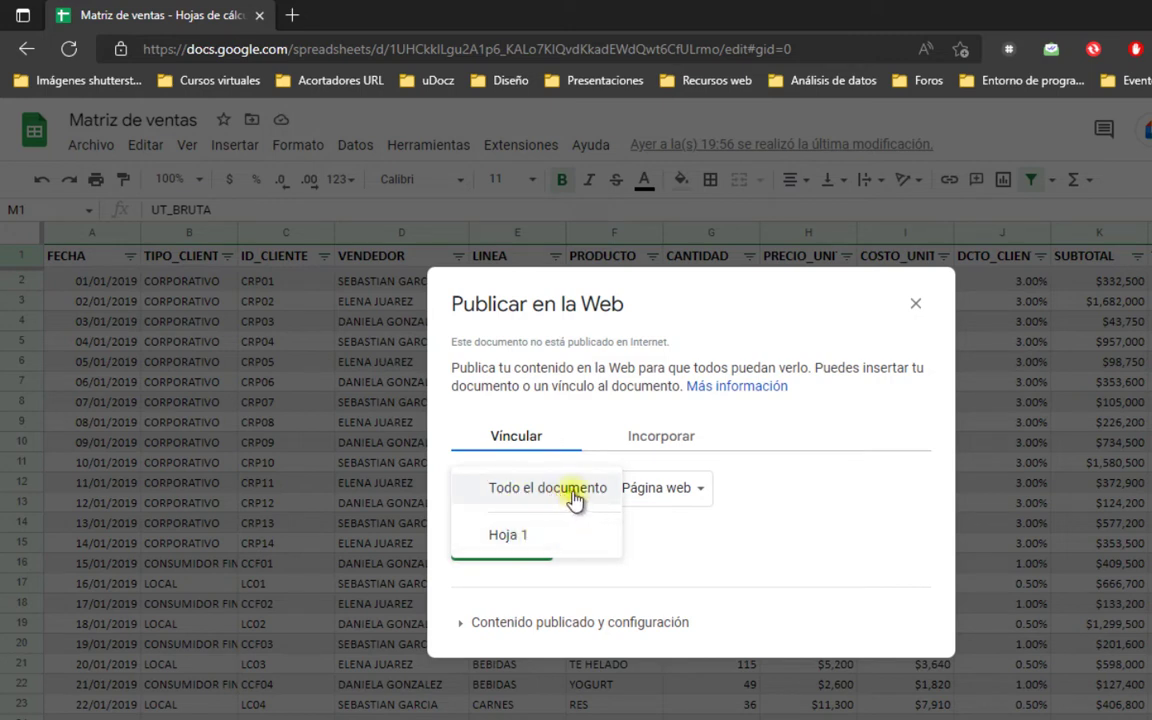
click(563, 494)
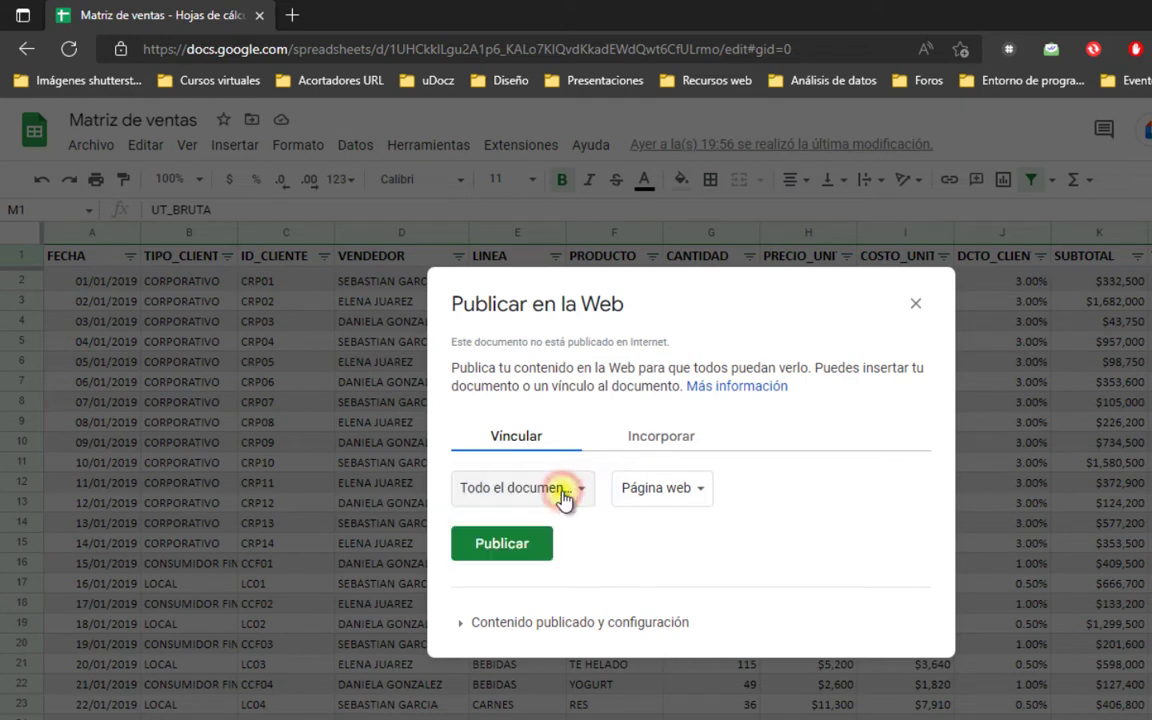
click(696, 490)
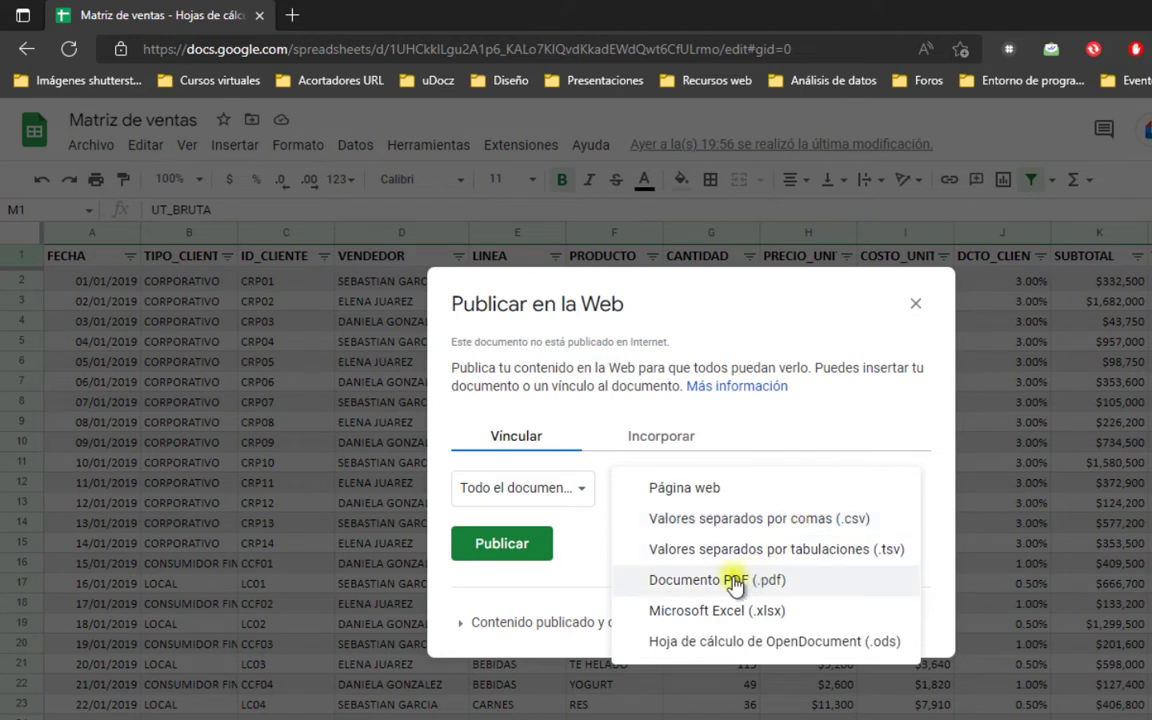
click(804, 614)
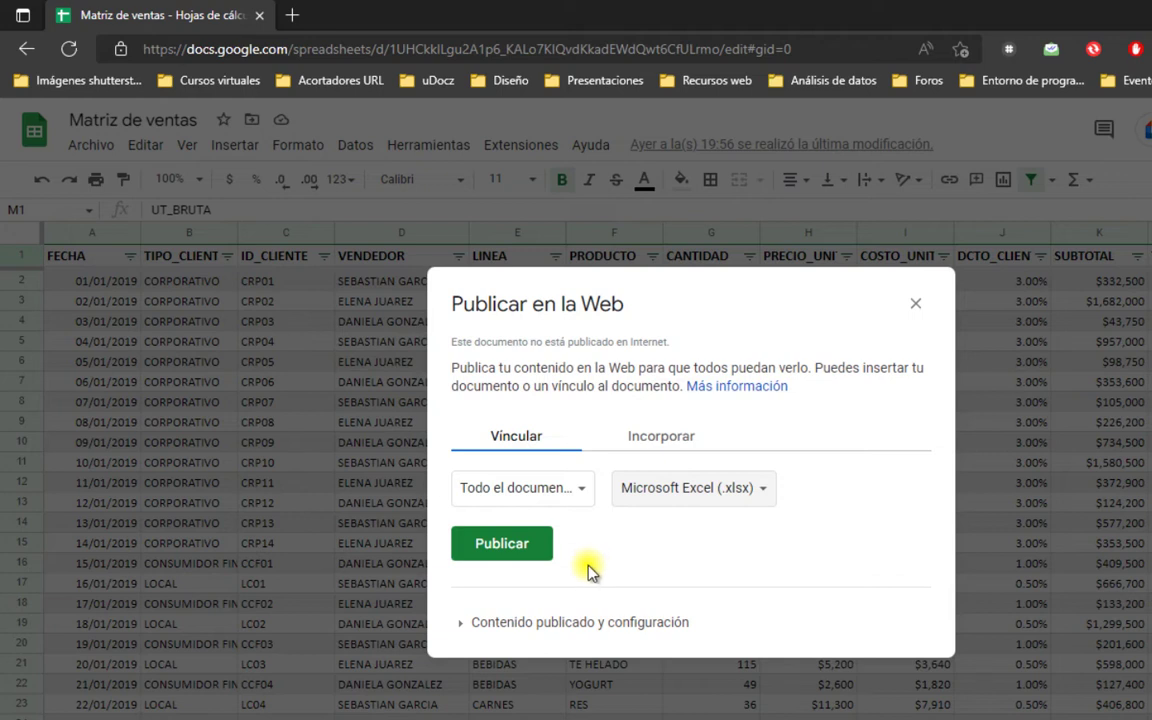
click(533, 550)
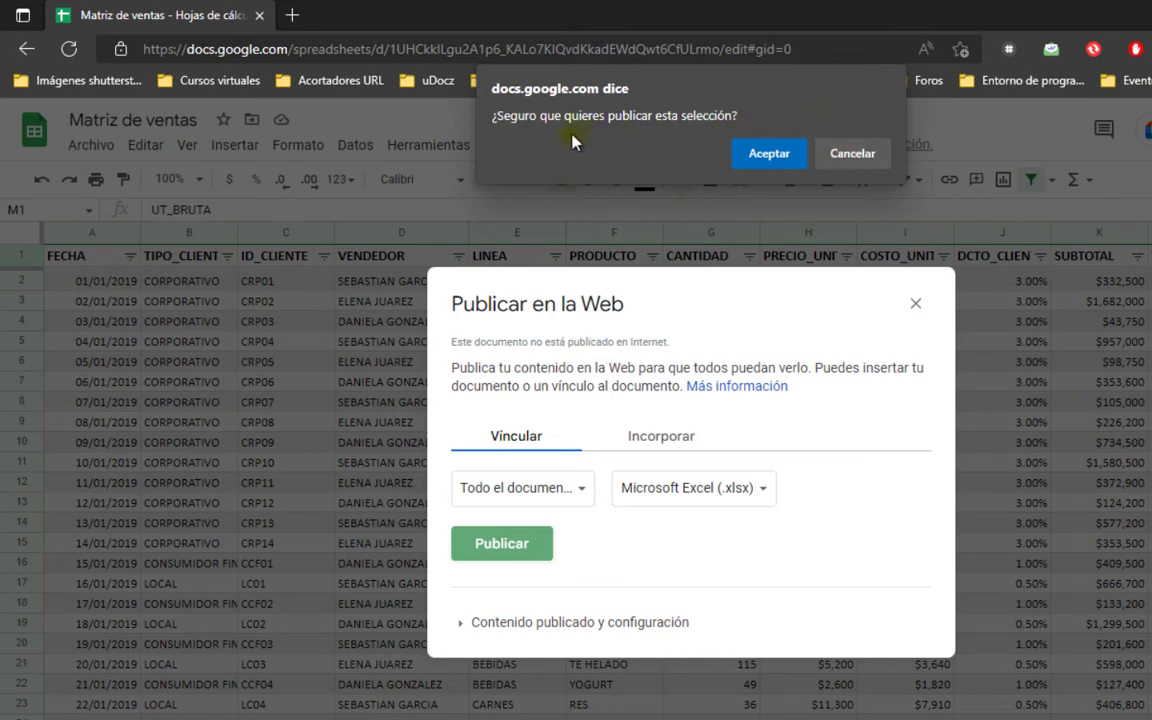
click(762, 160)
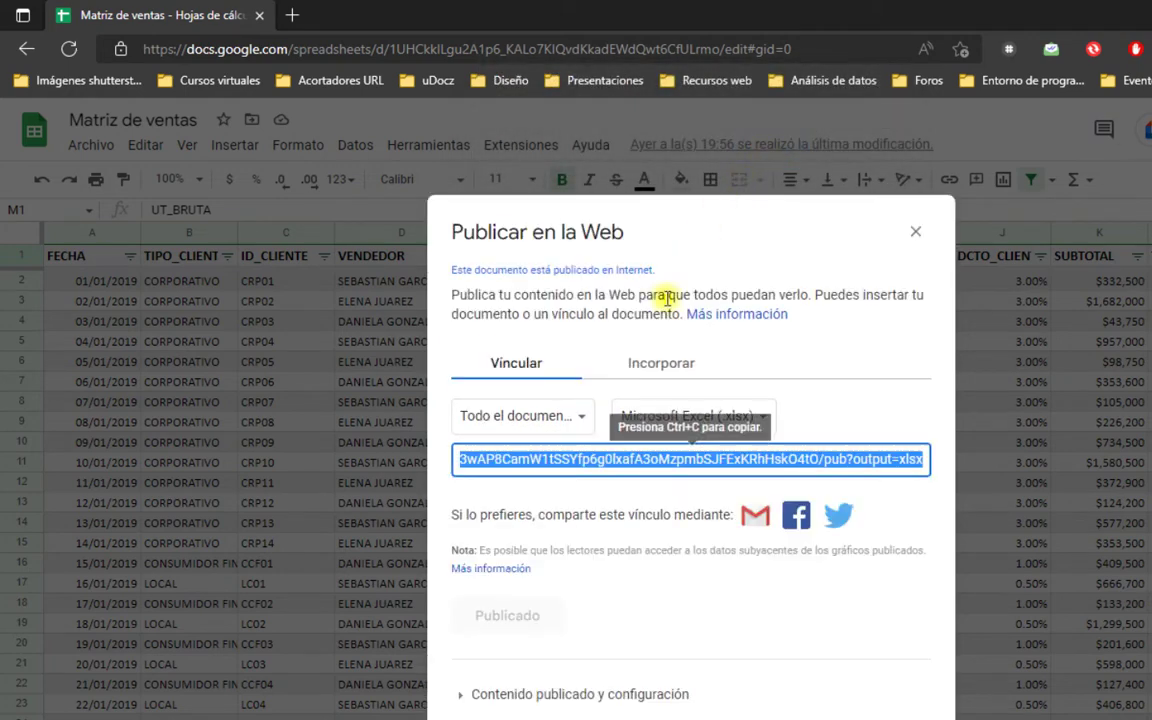
- Copy the published spreadsheet link and switch to the blank Excel workbook Libro1
drag(730, 224, 725, 192)
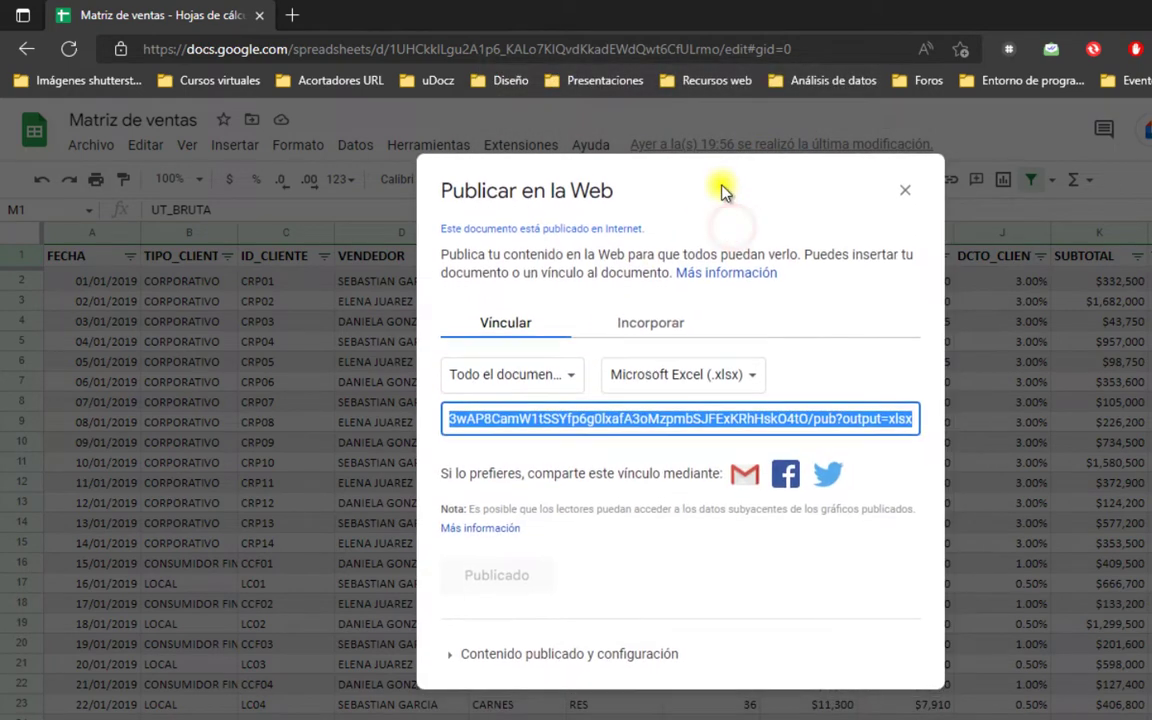
right_click(638, 417)
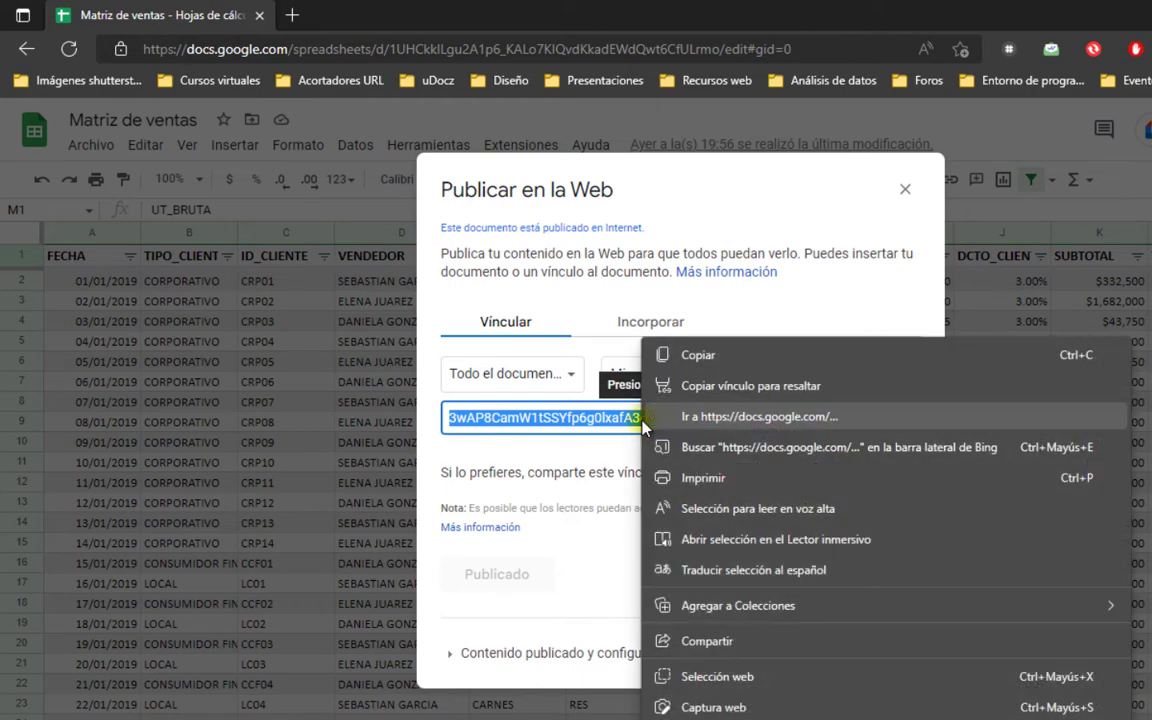
click(744, 358)
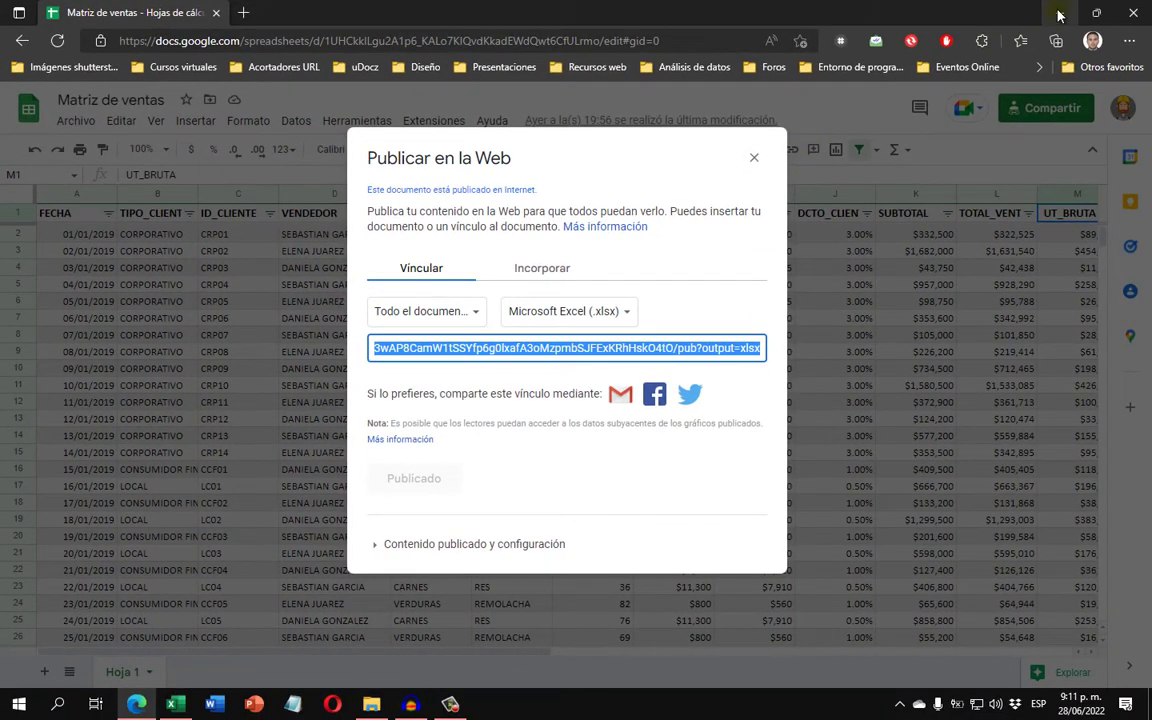
click(176, 706)
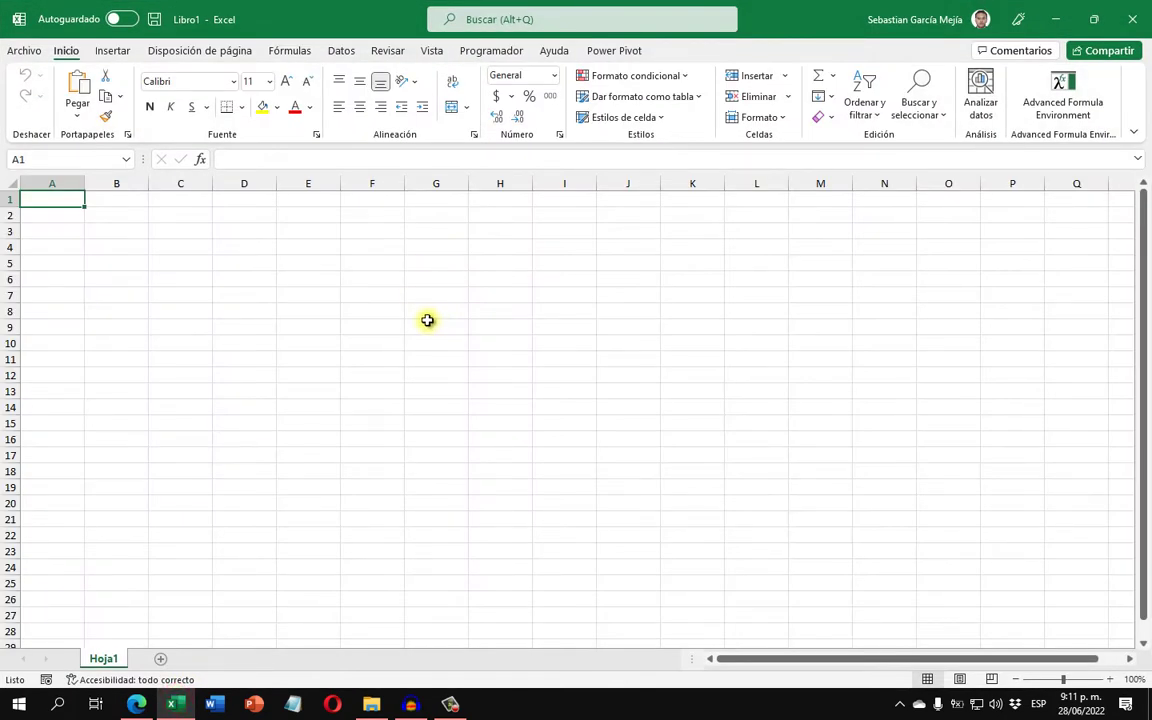
- Import Datos > De la web using the pasted published Google Sheets link as the URL
click(341, 52)
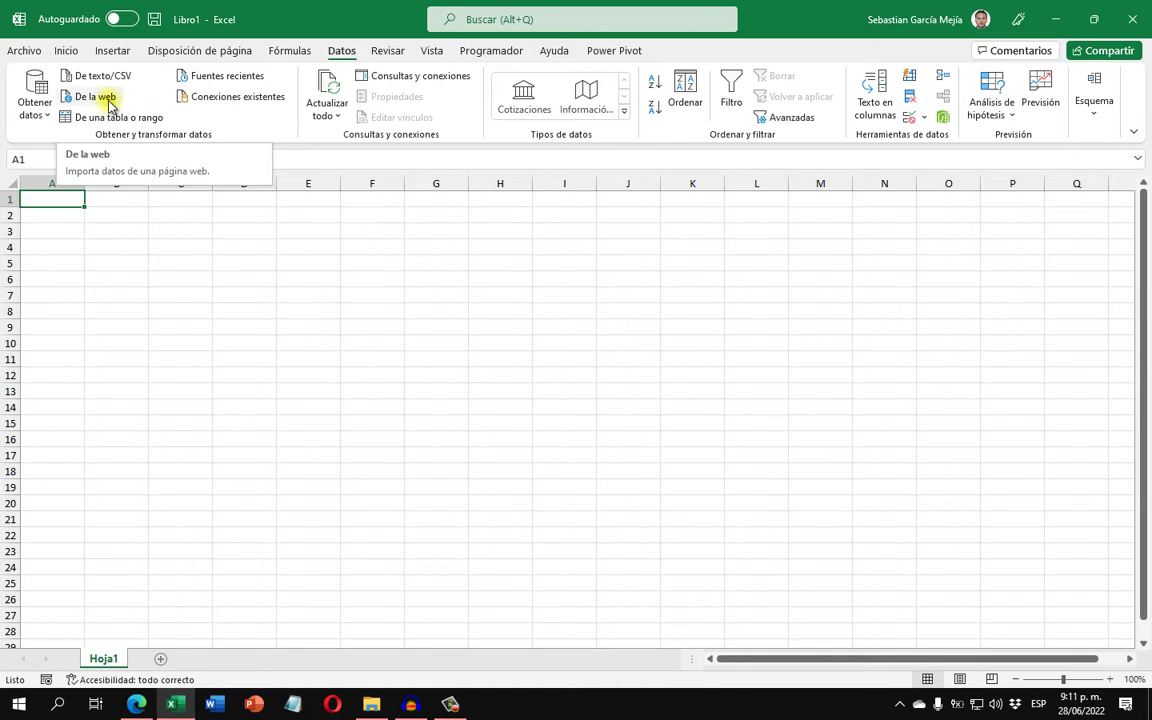
click(108, 99)
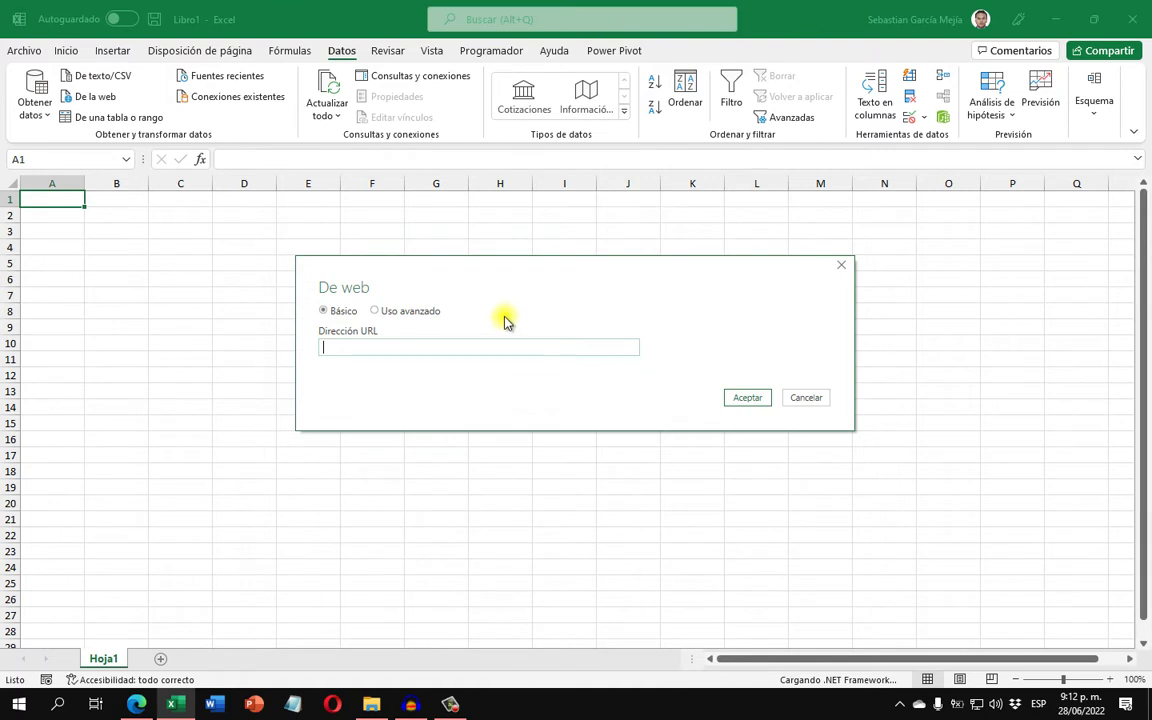
right_click(427, 346)
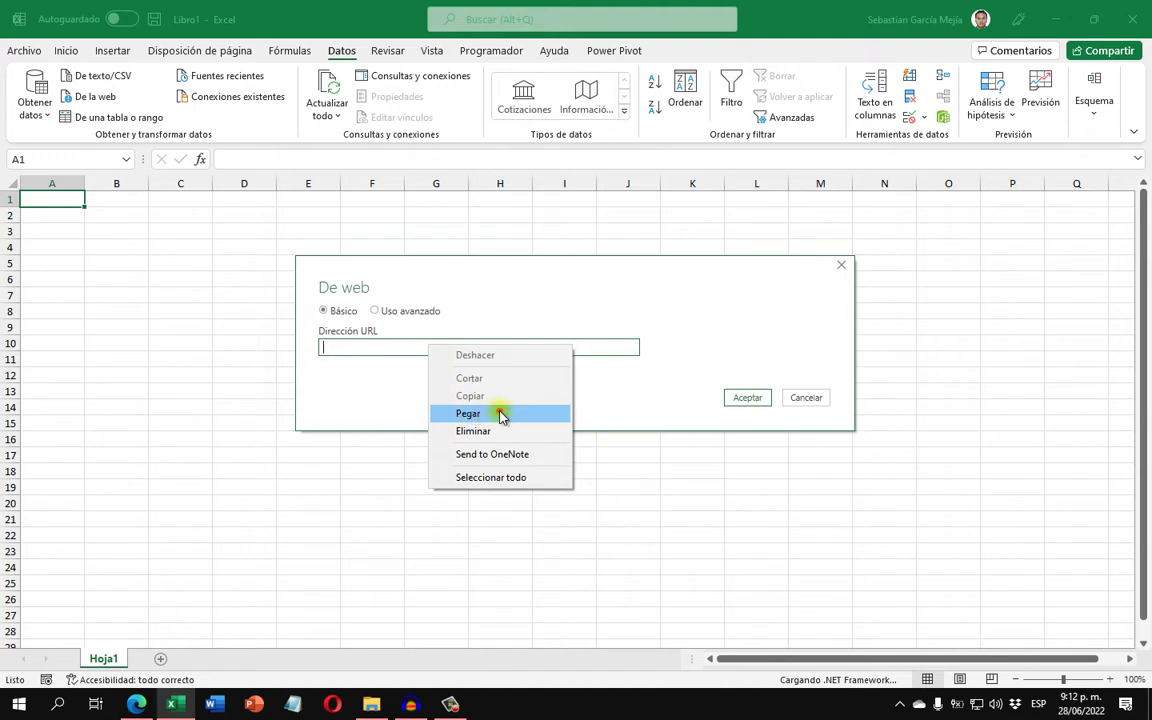
click(502, 416)
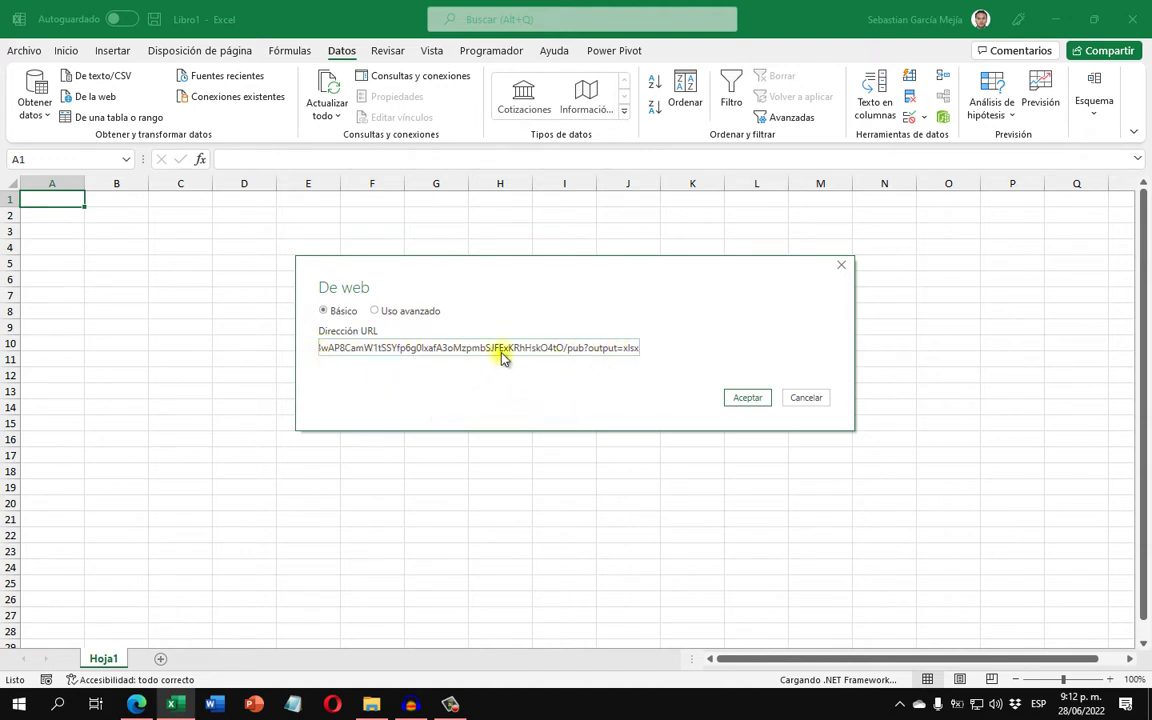
drag(503, 356, 284, 348)
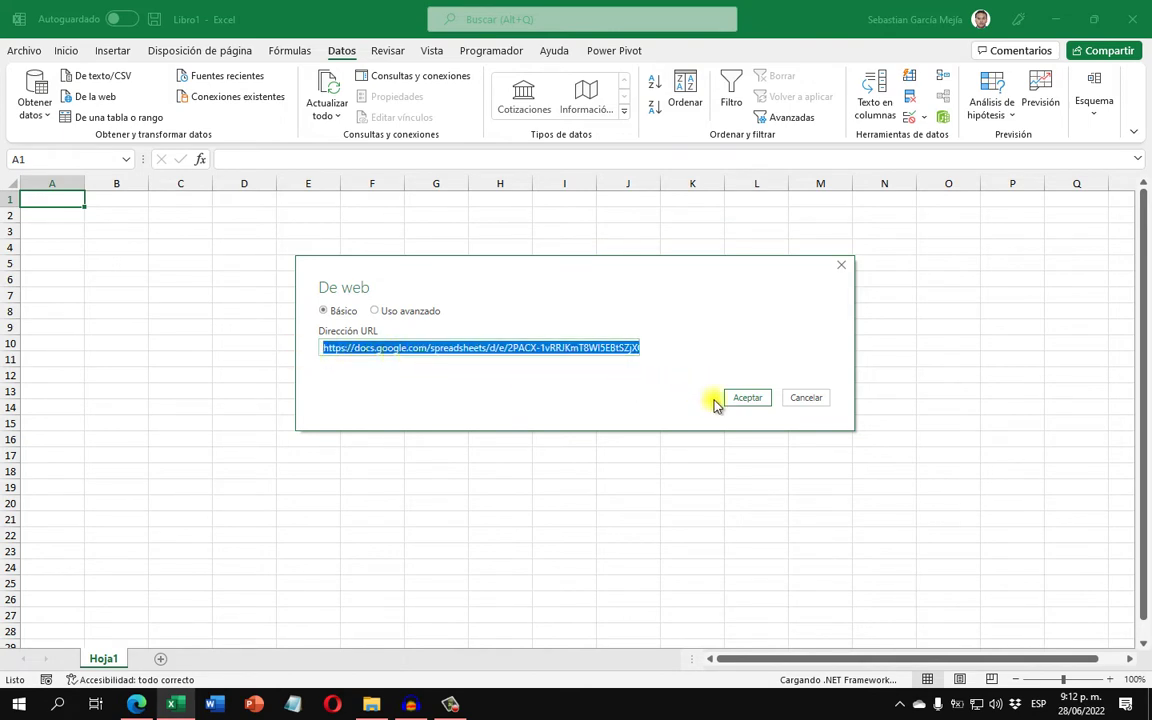
click(749, 398)
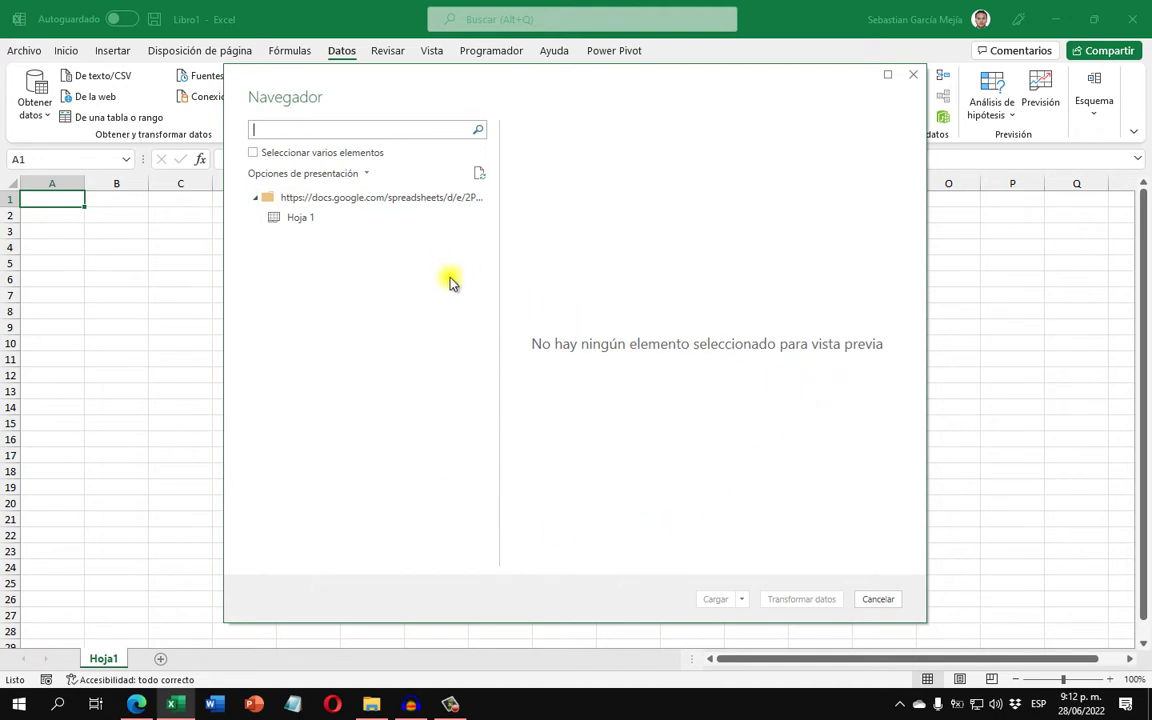
- Preview the Hoja 1 sheet in the Navegador and send it to Transformar datos
click(380, 200)
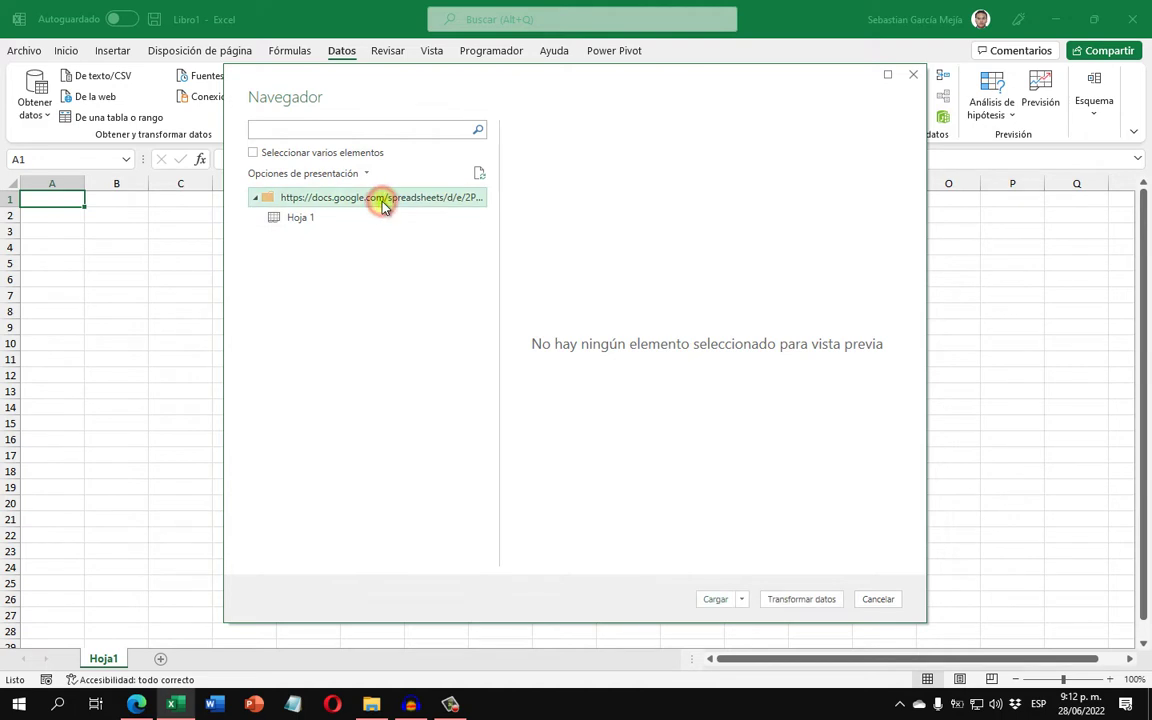
click(333, 222)
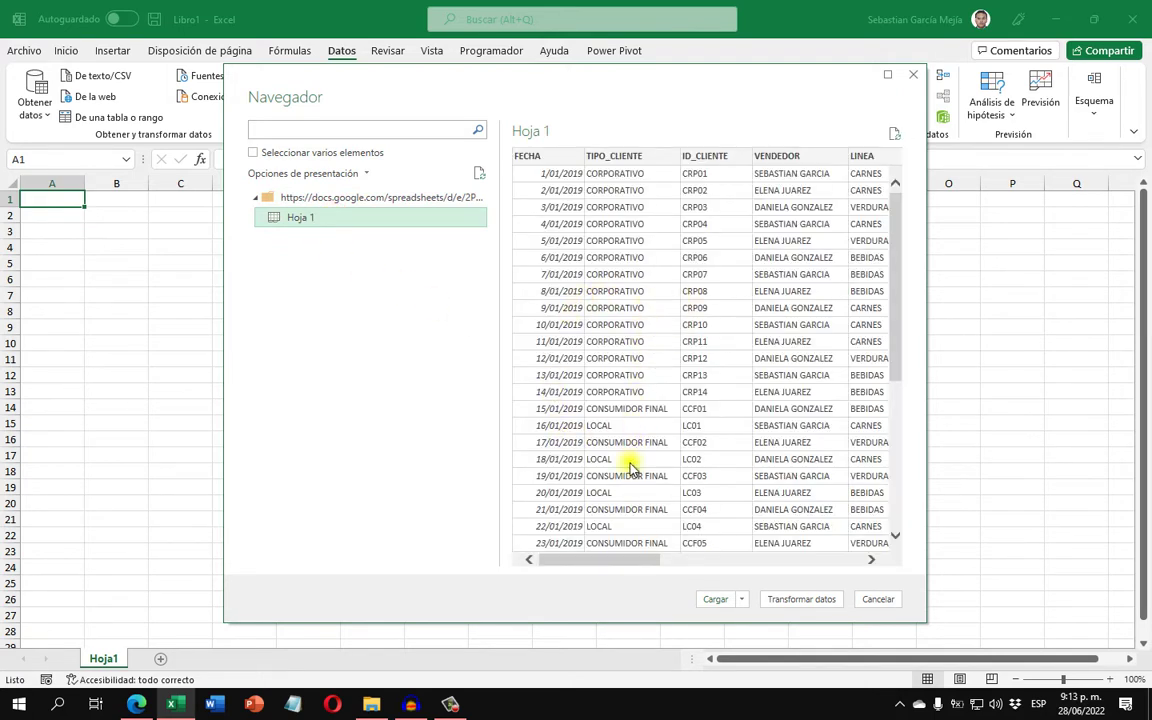
mouse_move(577, 563)
mouse_down()
mouse_move(795, 553)
mouse_move(575, 550)
mouse_up()
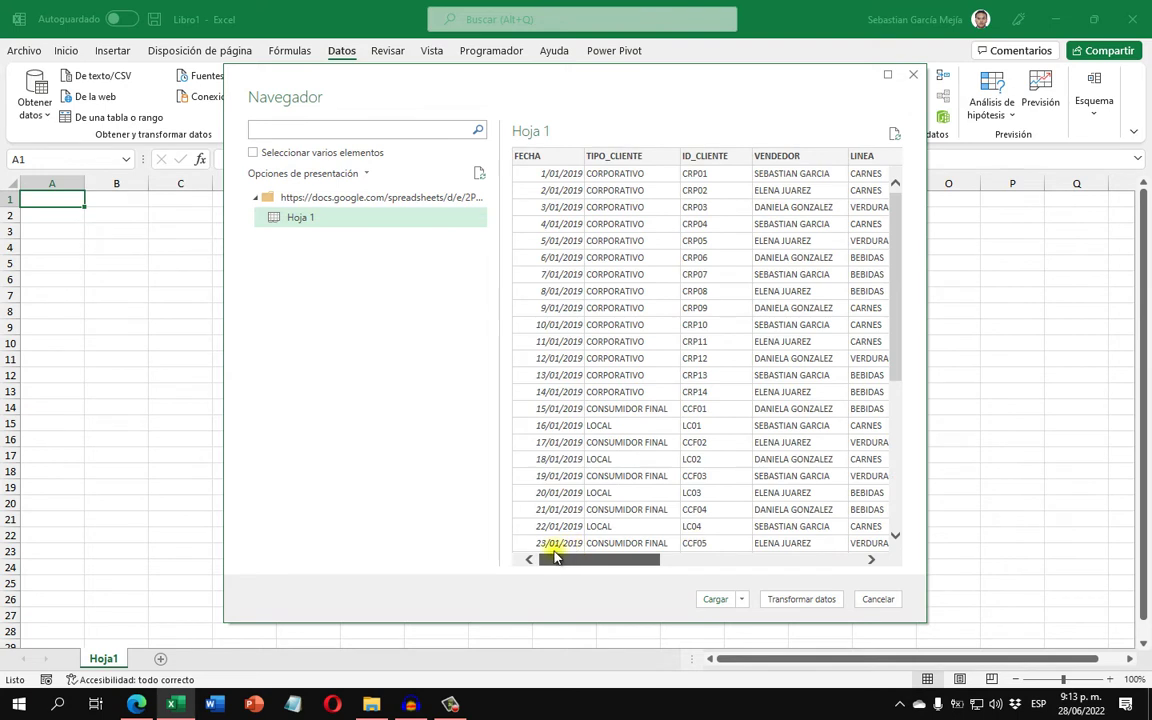
click(820, 606)
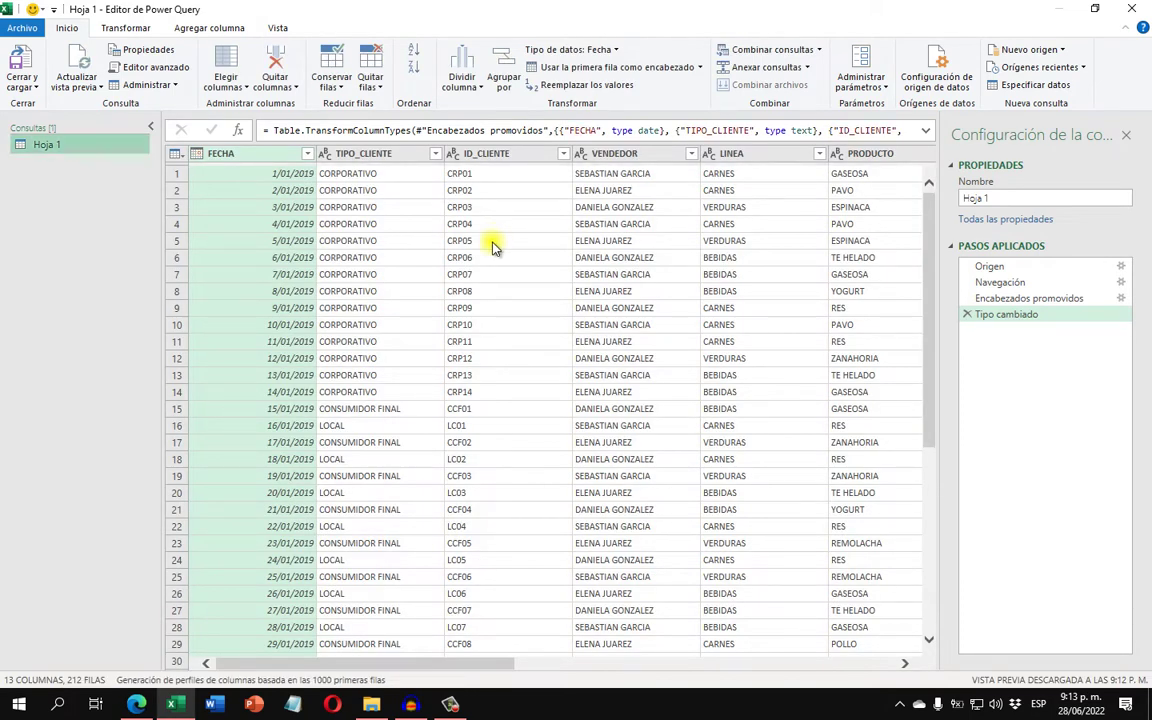
- Change the query's Nombre property from Hoja 1 to Ventas
click(457, 270)
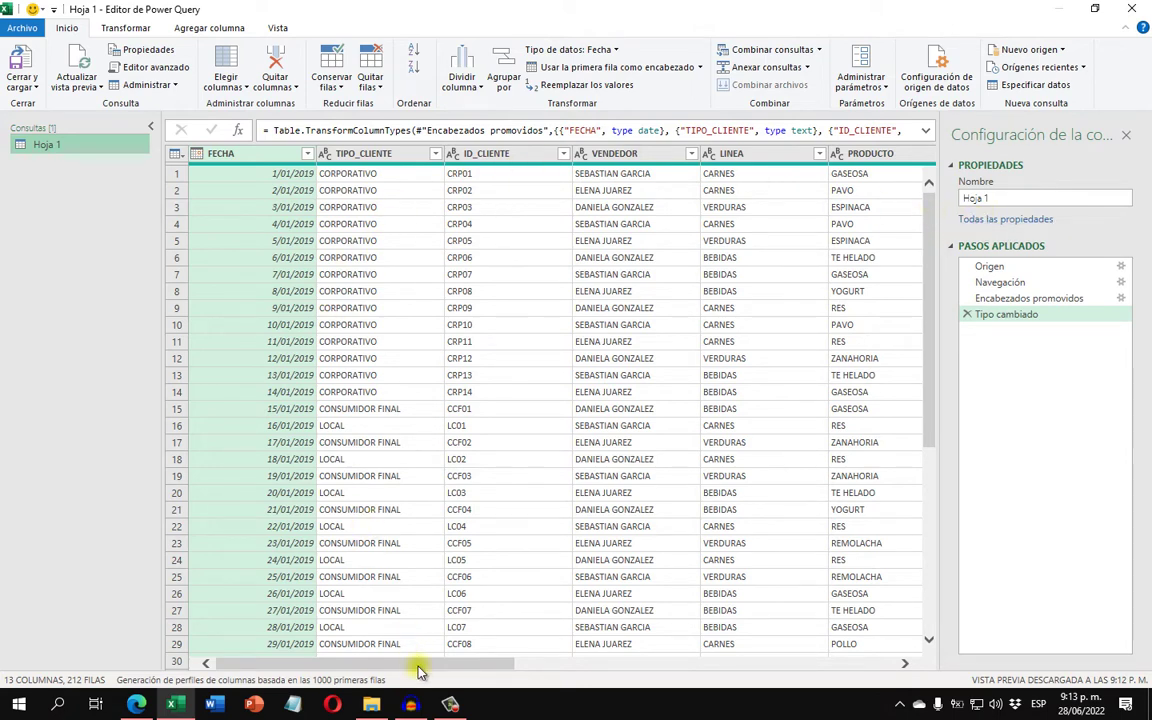
mouse_move(425, 663)
mouse_down()
mouse_move(825, 665)
mouse_move(391, 660)
mouse_up()
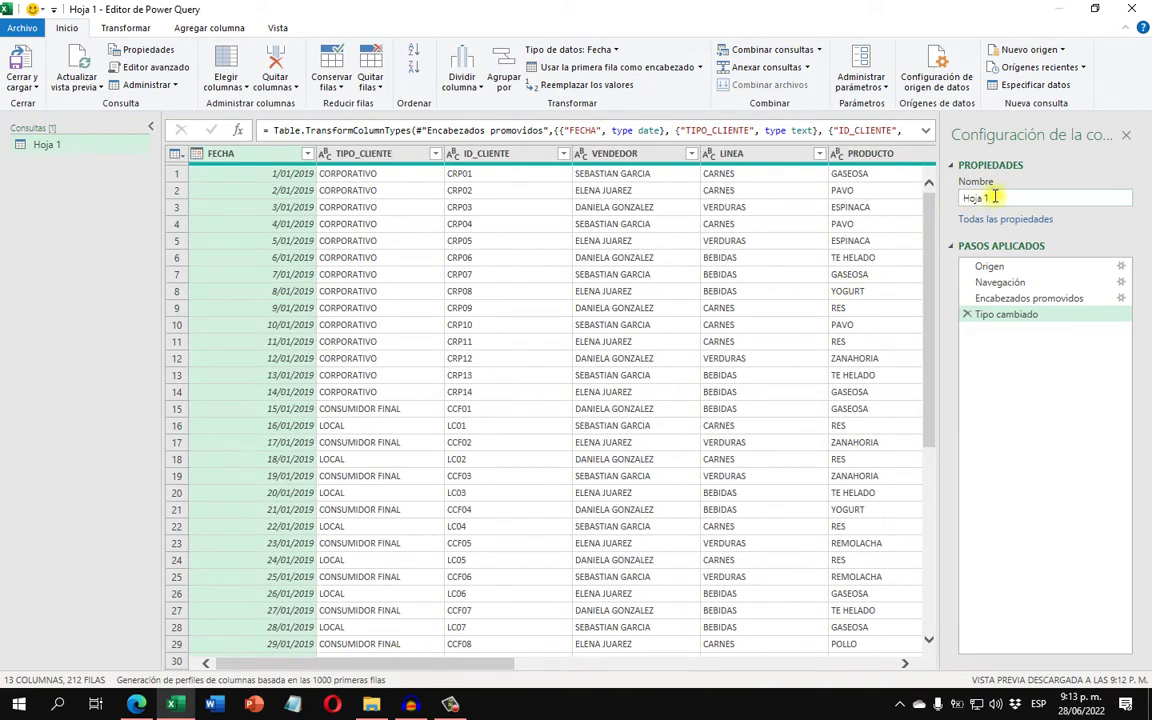
click(972, 199)
text(Ventas)
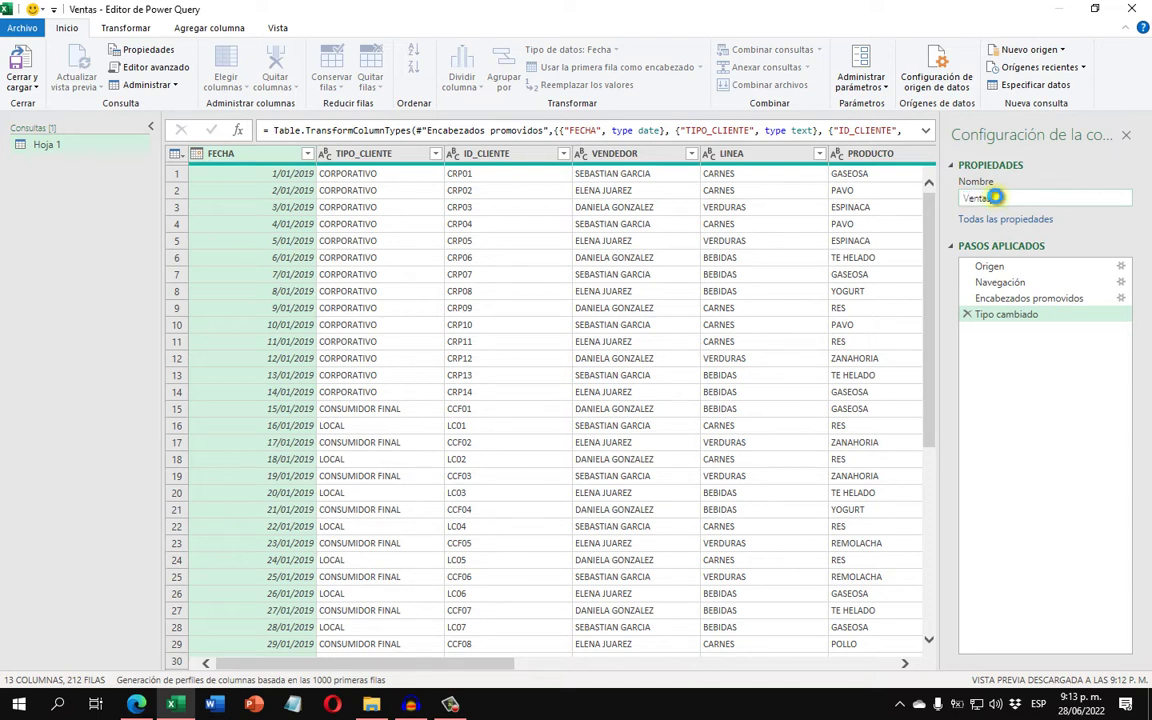
key(Return)
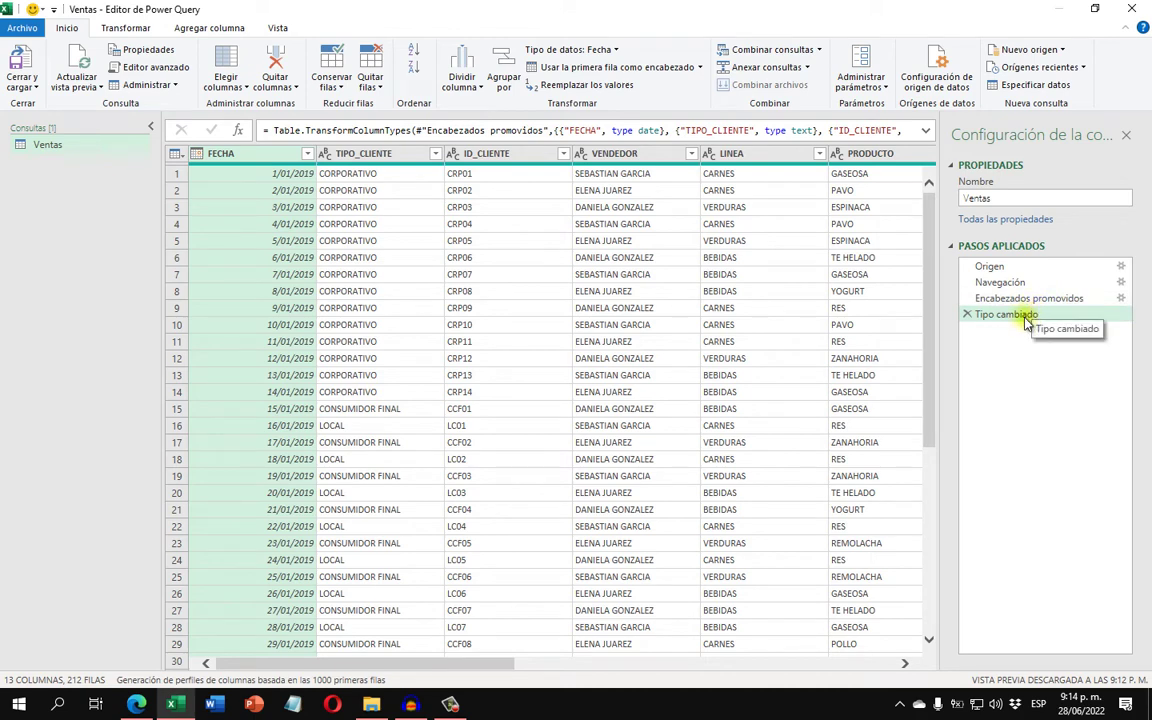
- Set COSTO_UNITARIO, SUBTOTAL, TOTAL_VENTA and UT_BRUTA to Número decimal
drag(505, 663, 871, 665)
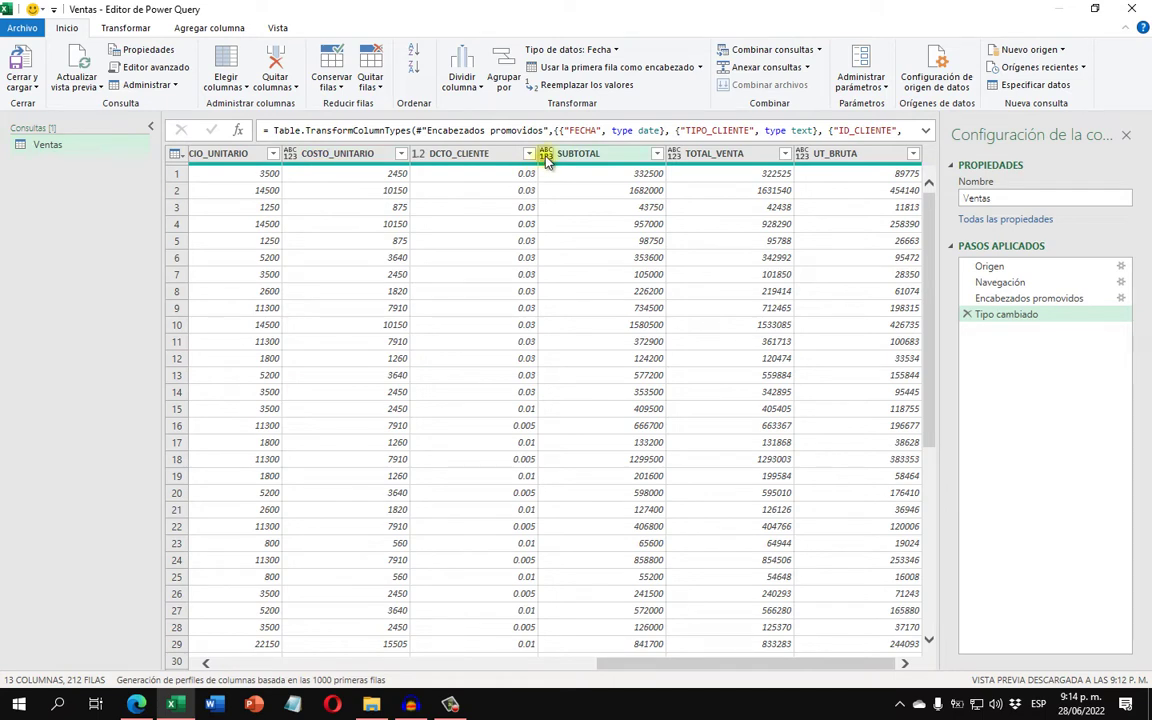
click(343, 155)
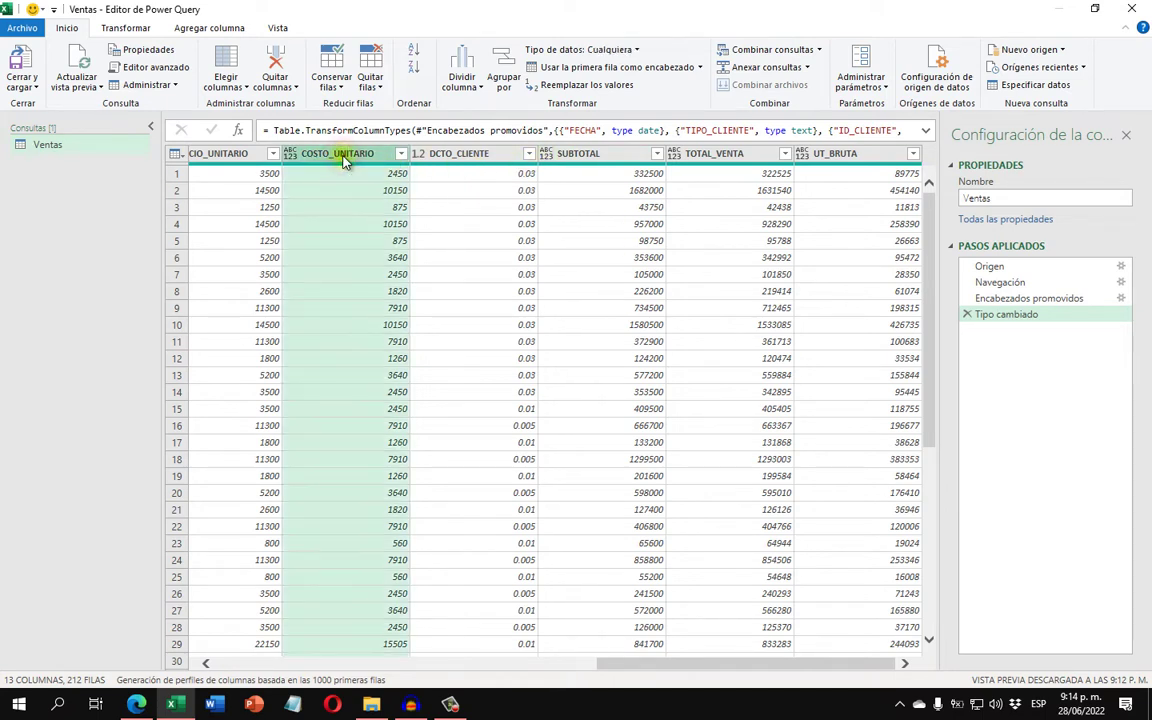
click(291, 155)
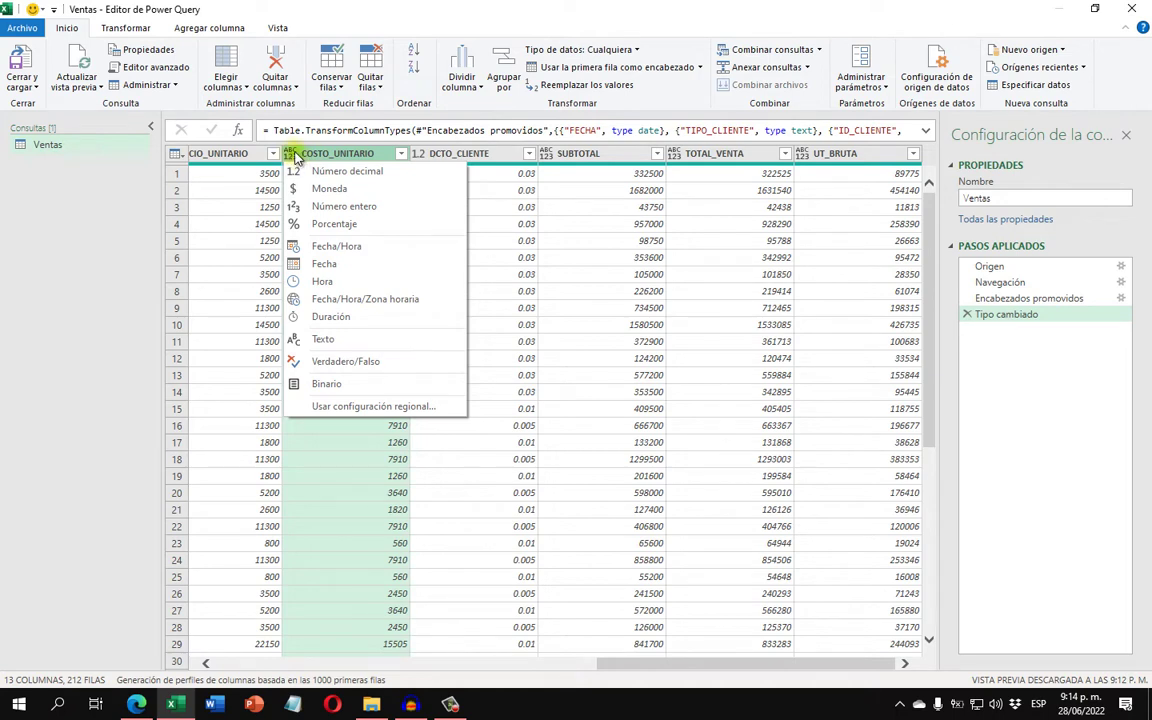
click(397, 172)
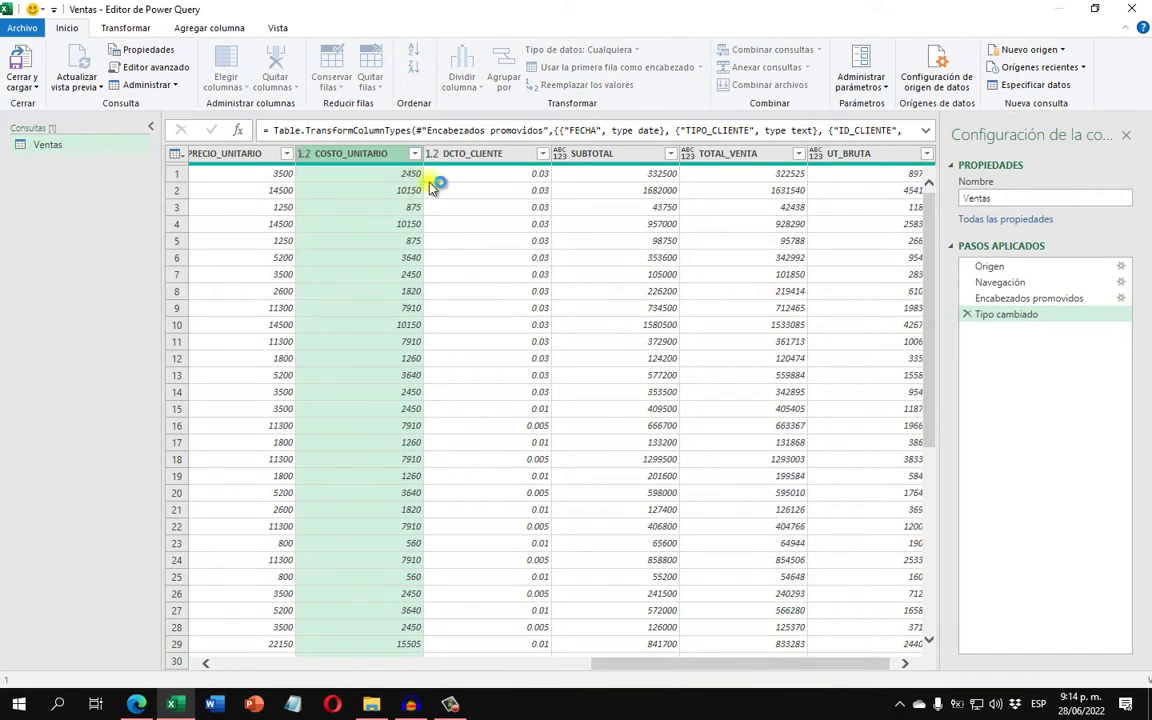
click(559, 153)
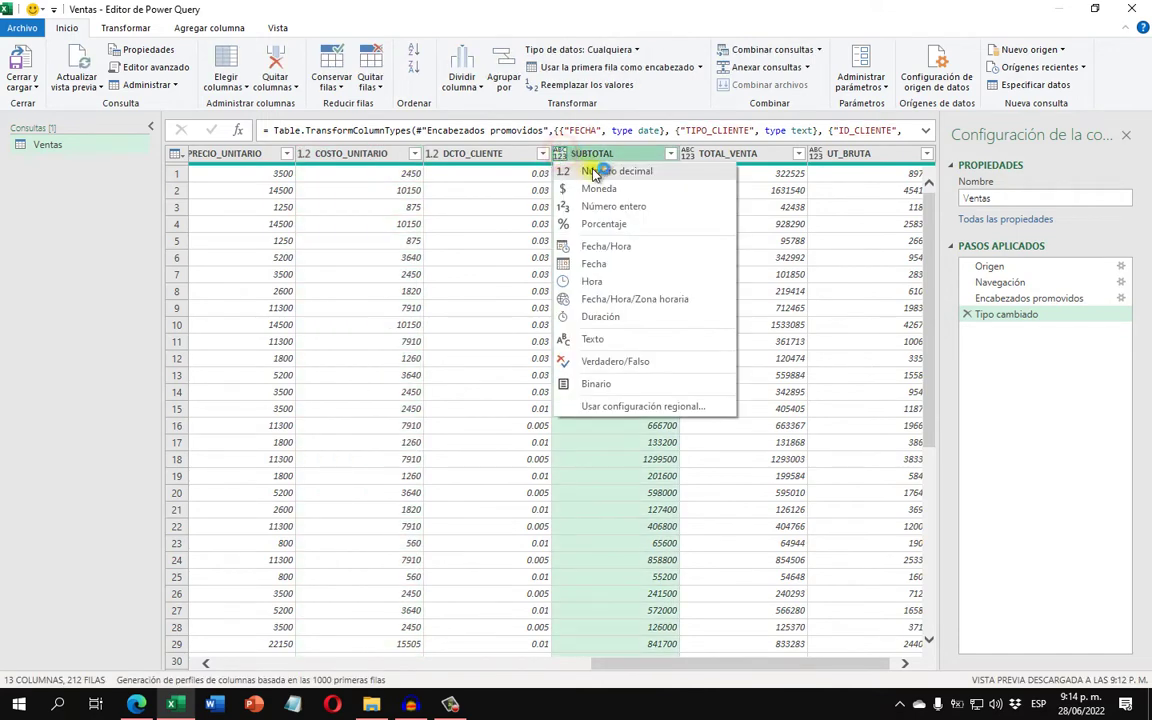
click(597, 172)
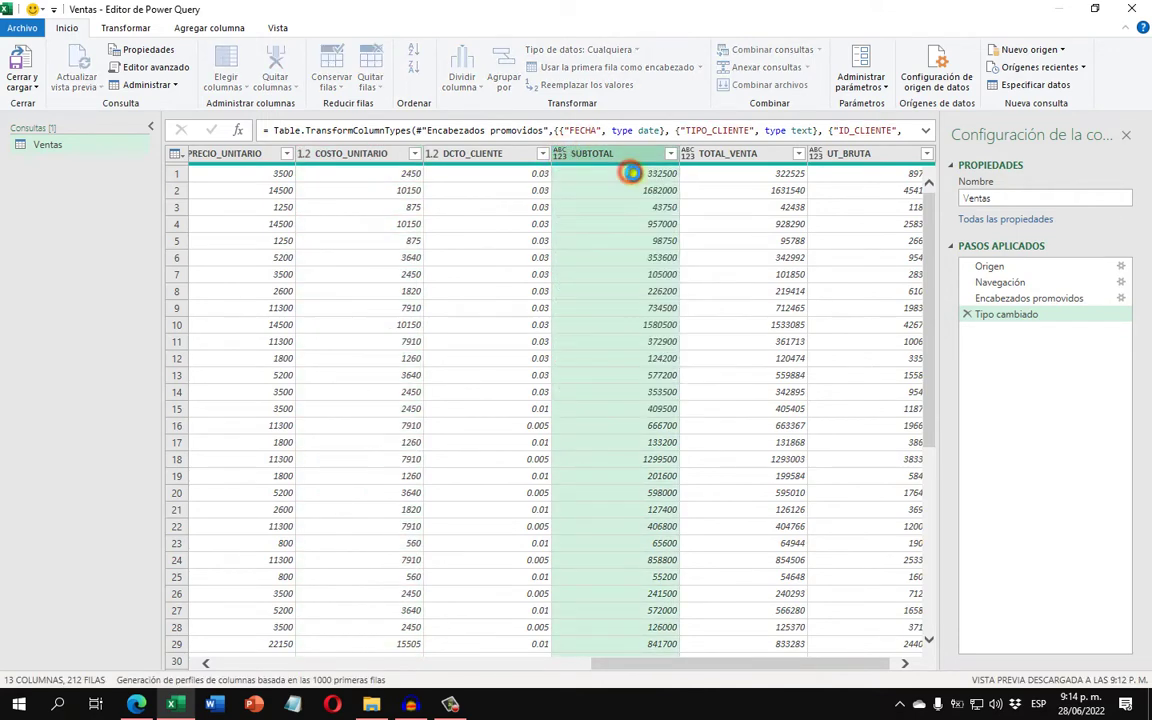
click(690, 155)
click(715, 168)
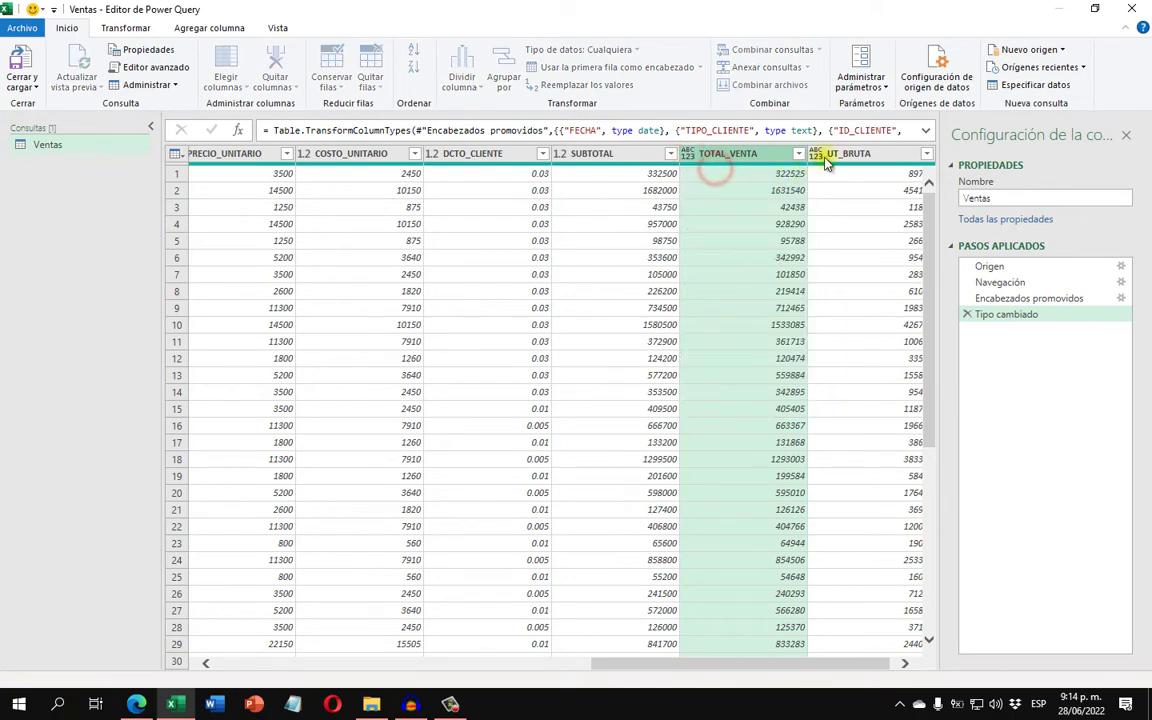
click(816, 155)
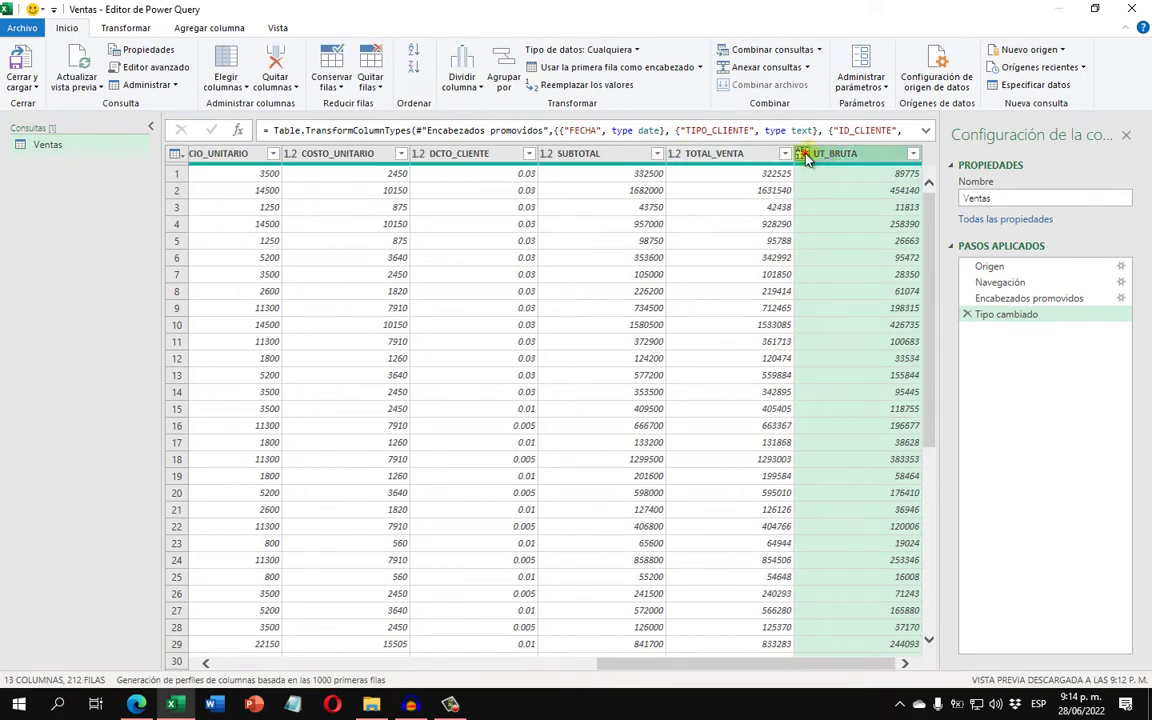
click(806, 156)
click(820, 174)
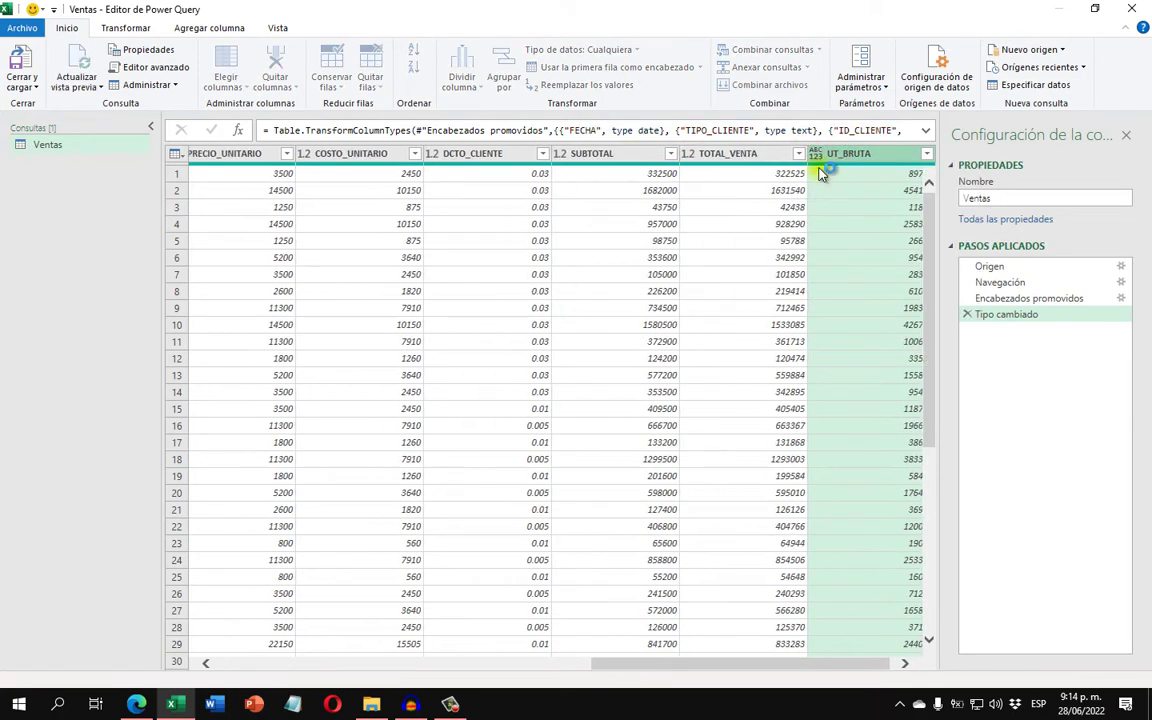
- Set PRECIO_UNITARIO to Número decimal as well
drag(628, 664, 507, 668)
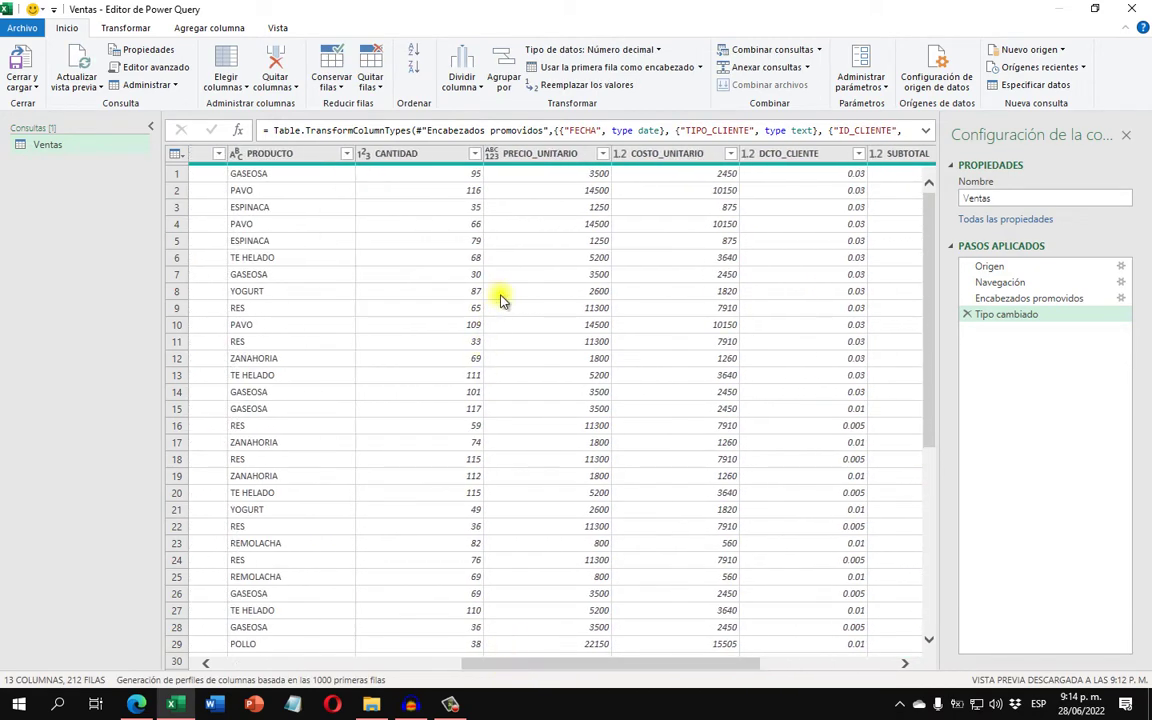
click(491, 157)
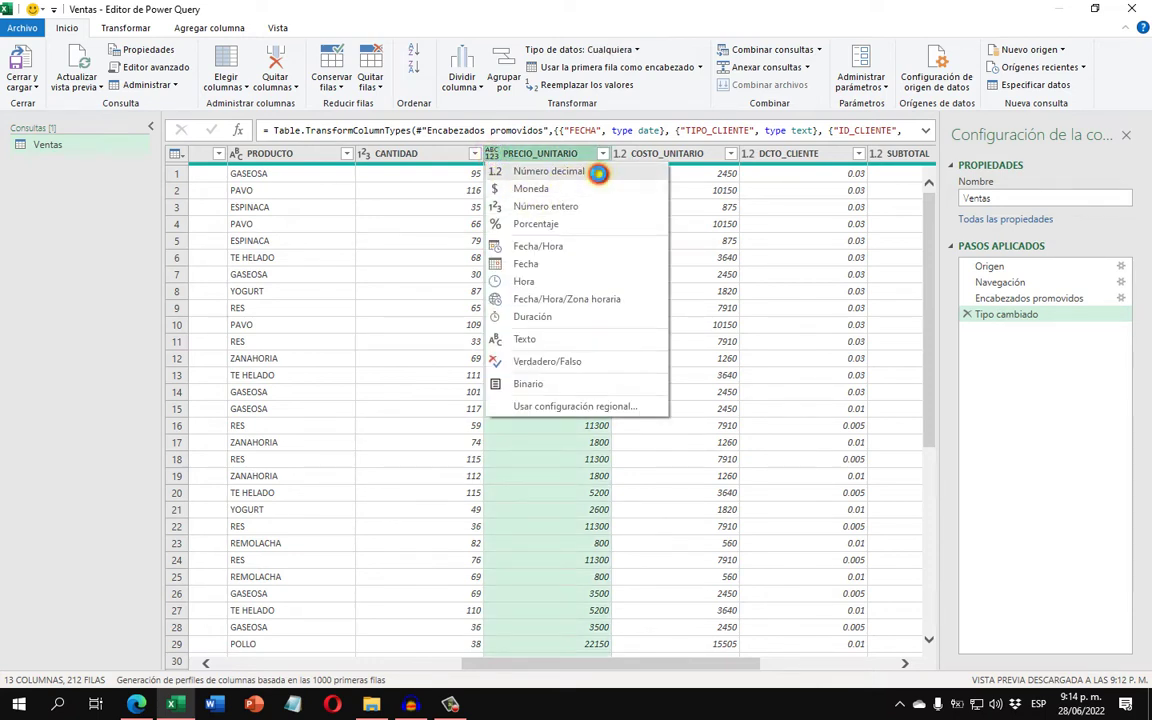
click(598, 173)
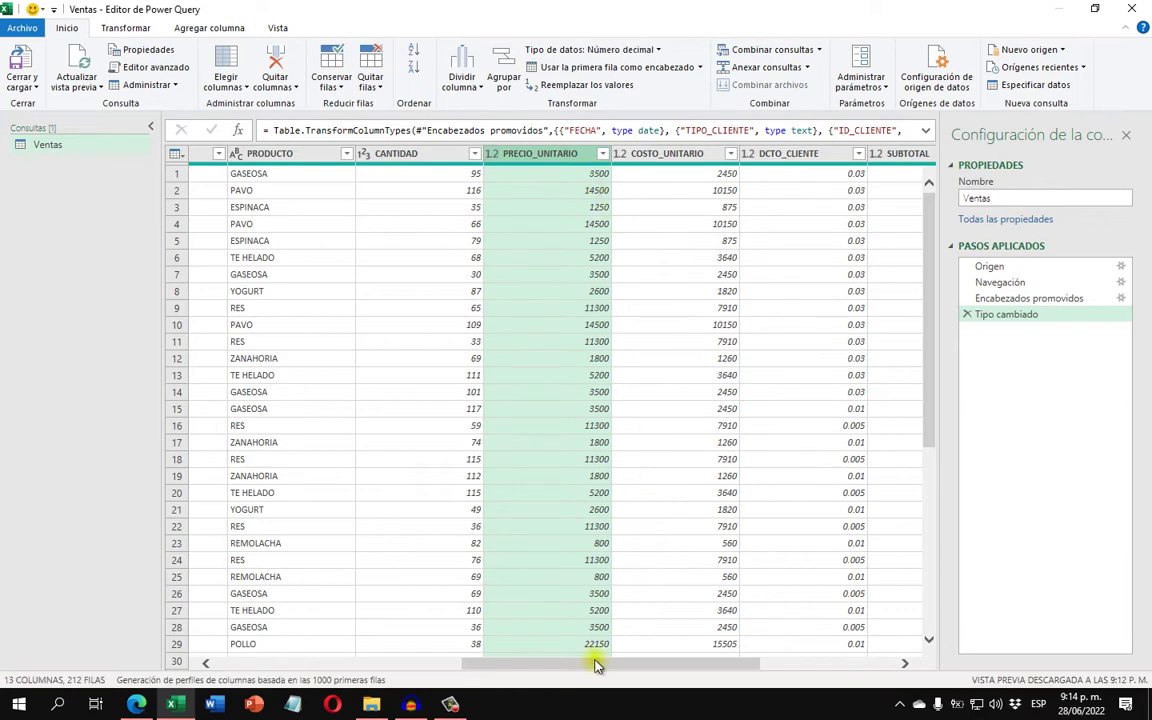
drag(595, 665, 275, 650)
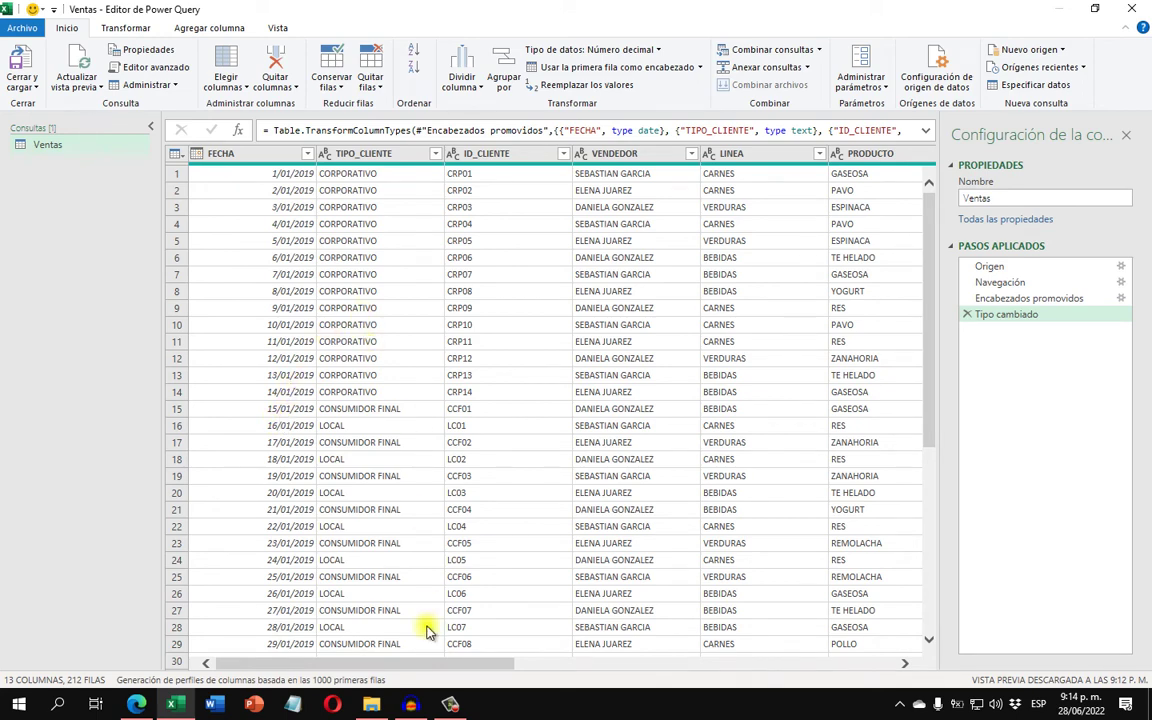
- Use Cerrar y cargar en... to load the Ventas query to a chosen destination
mouse_move(412, 665)
mouse_down()
mouse_move(818, 665)
mouse_move(365, 658)
mouse_up()
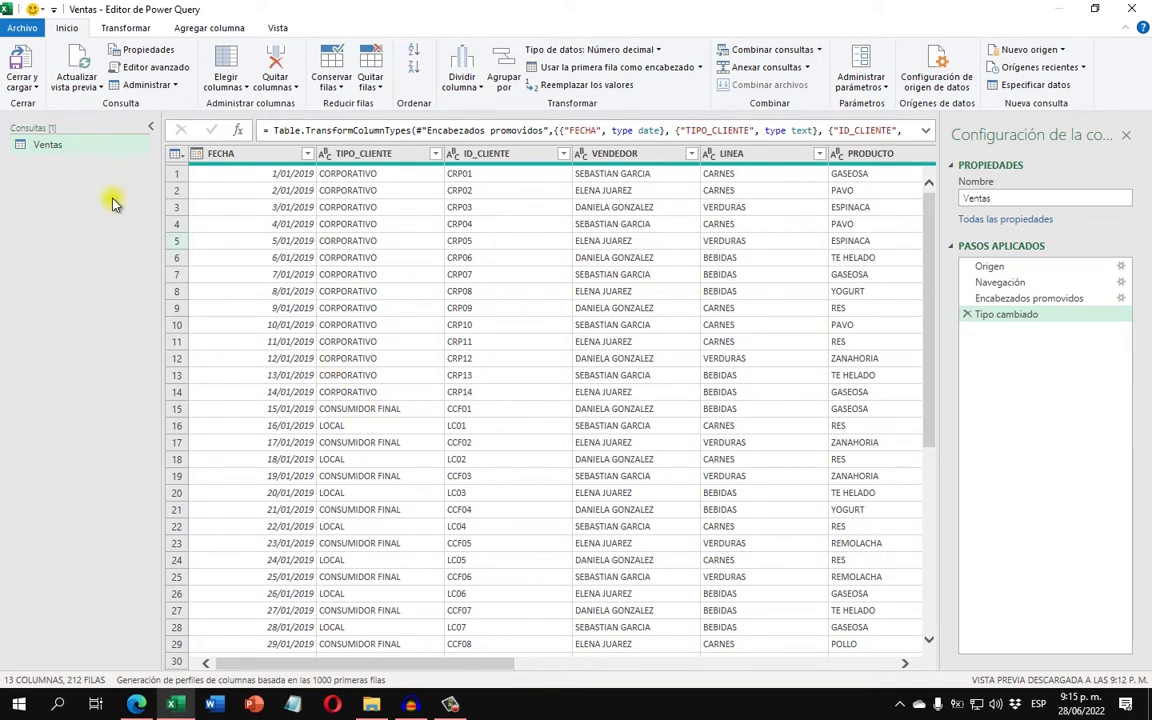
click(33, 88)
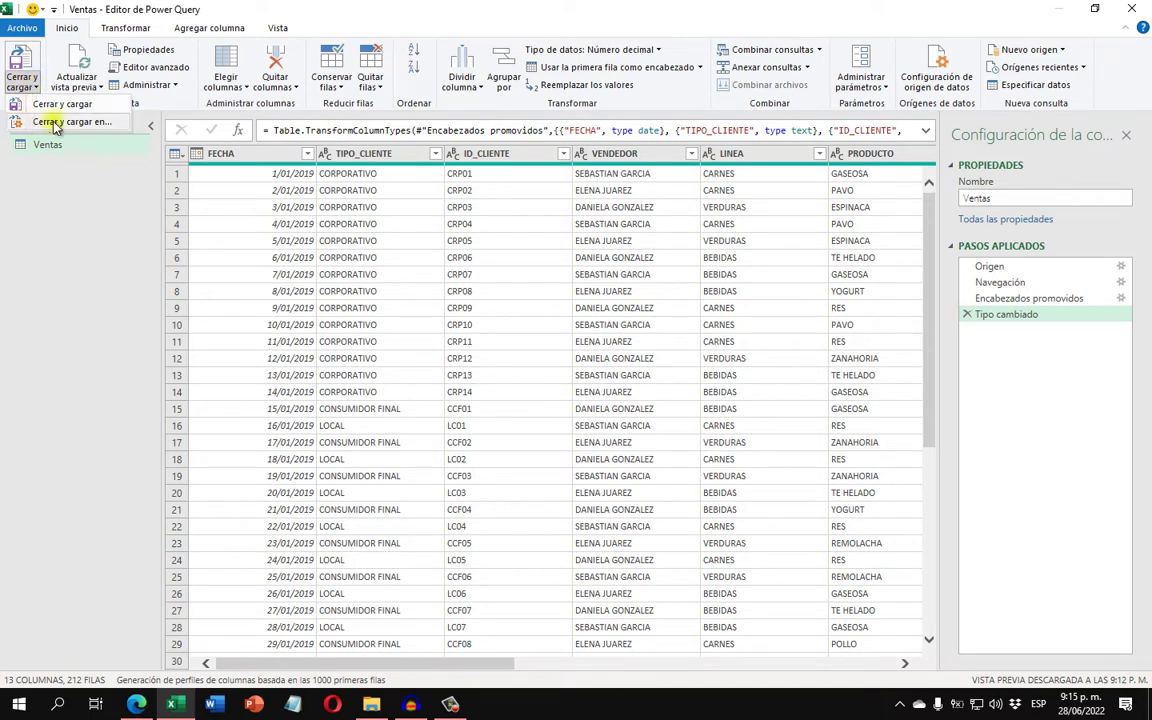
click(117, 124)
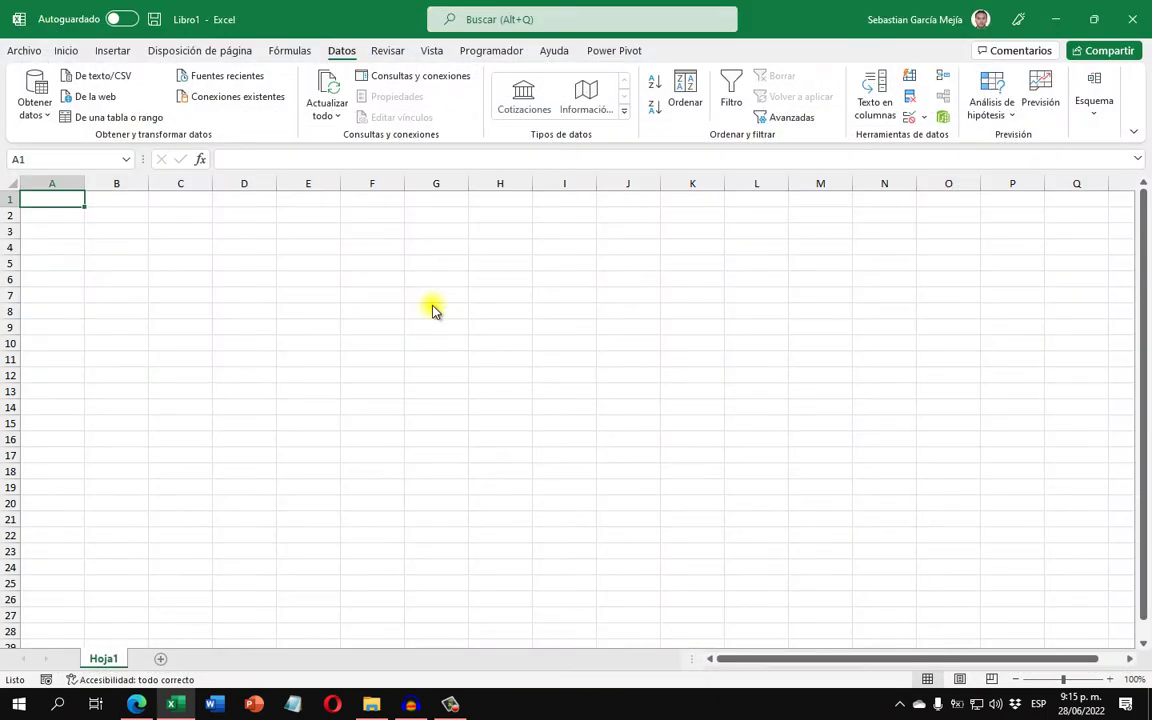
- In Importar datos, load as a pivot table report on Hoja de cálculo existente at A4
mouse_move(547, 287)
mouse_down()
mouse_move(538, 262)
mouse_move(548, 229)
mouse_up()
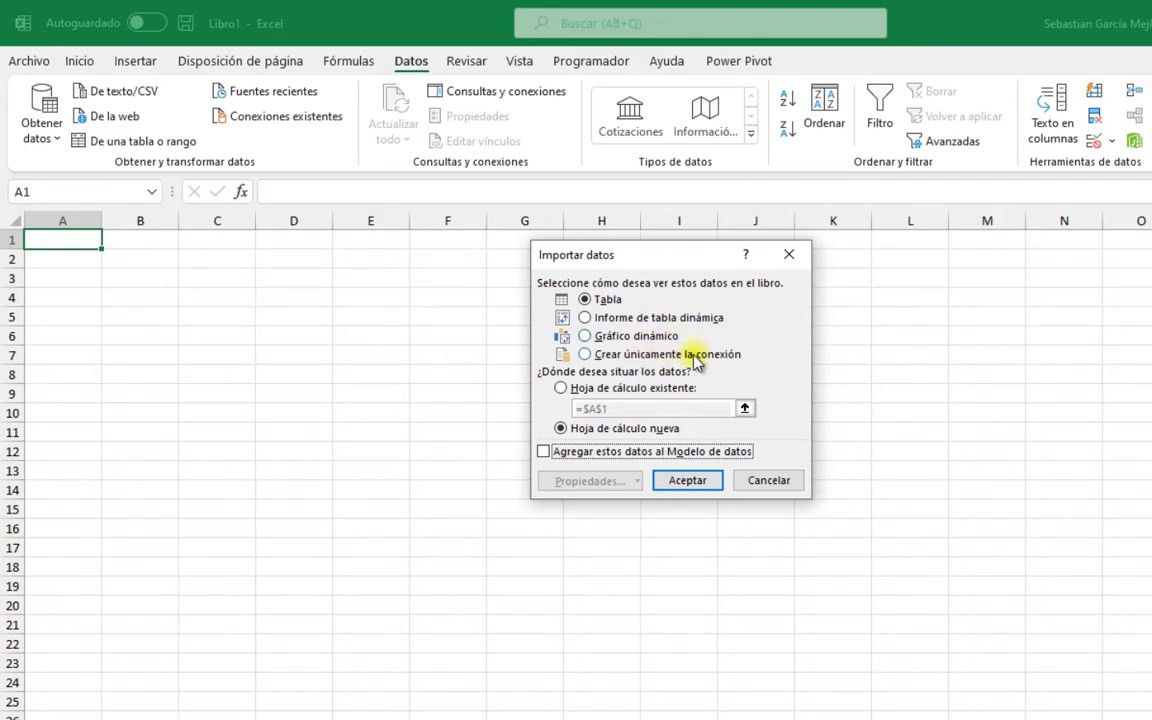
click(590, 319)
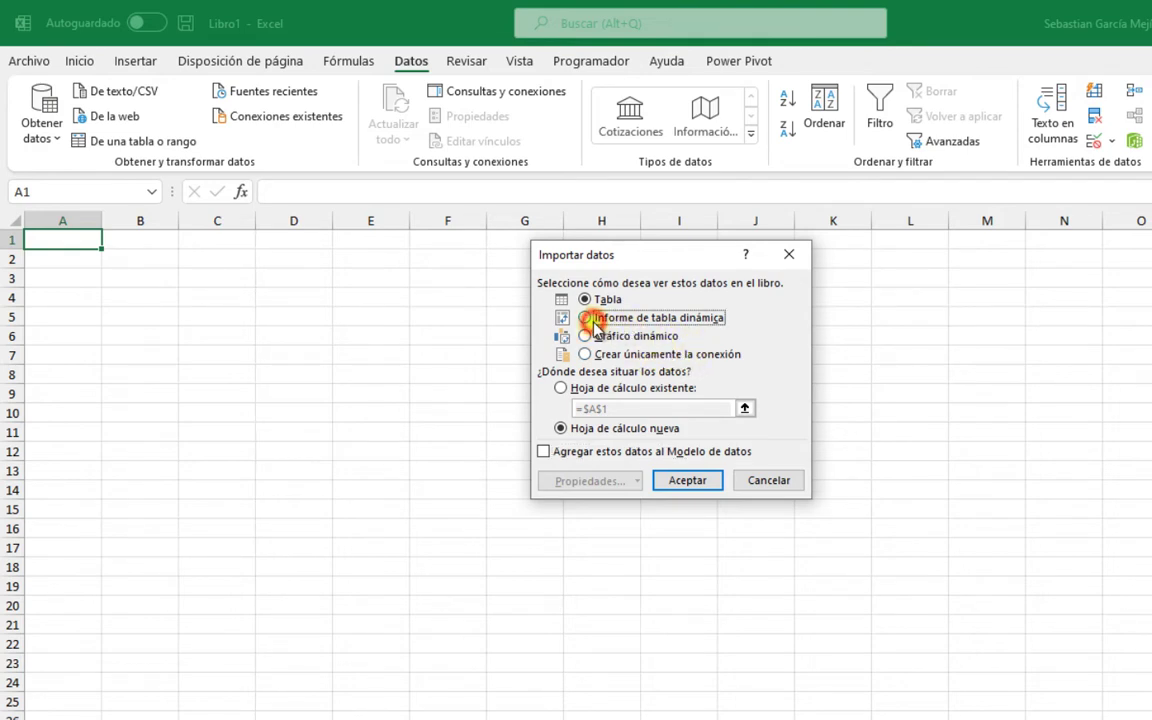
click(562, 389)
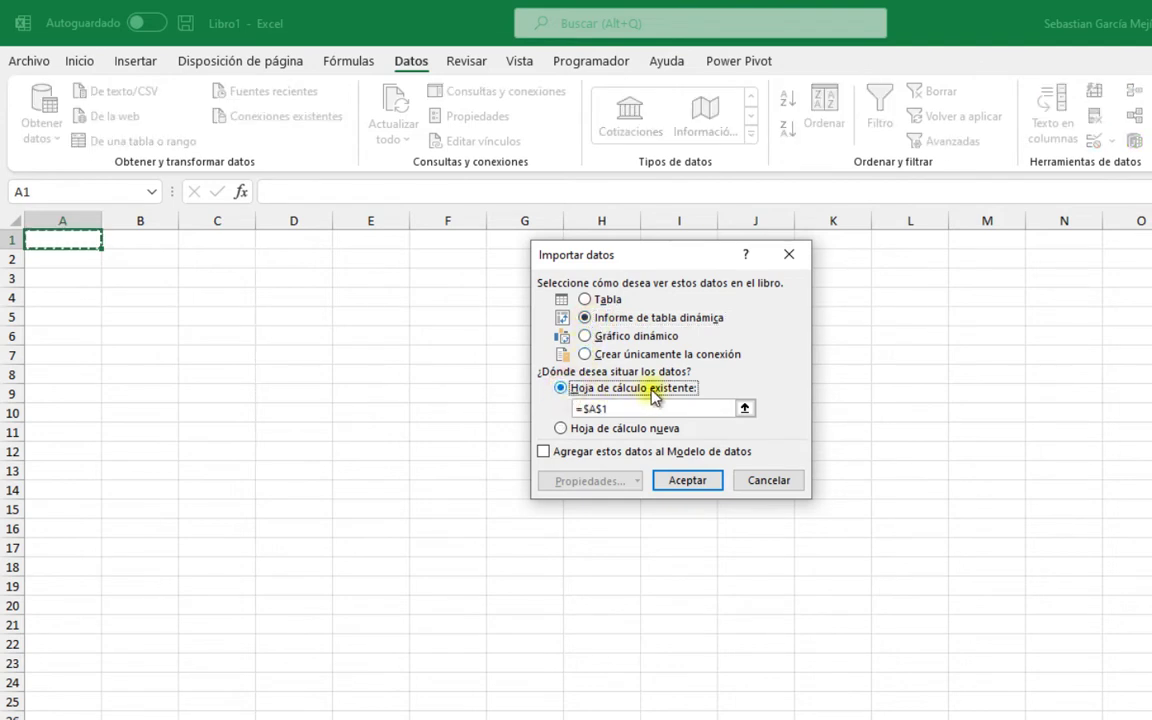
click(744, 410)
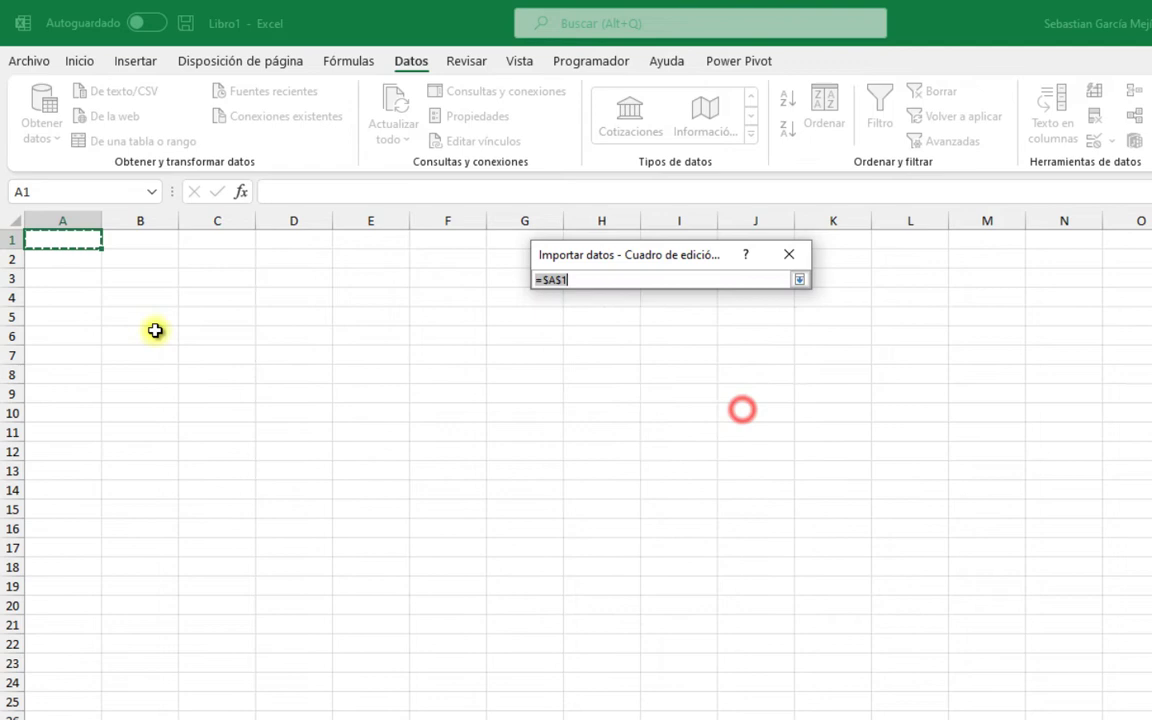
click(82, 295)
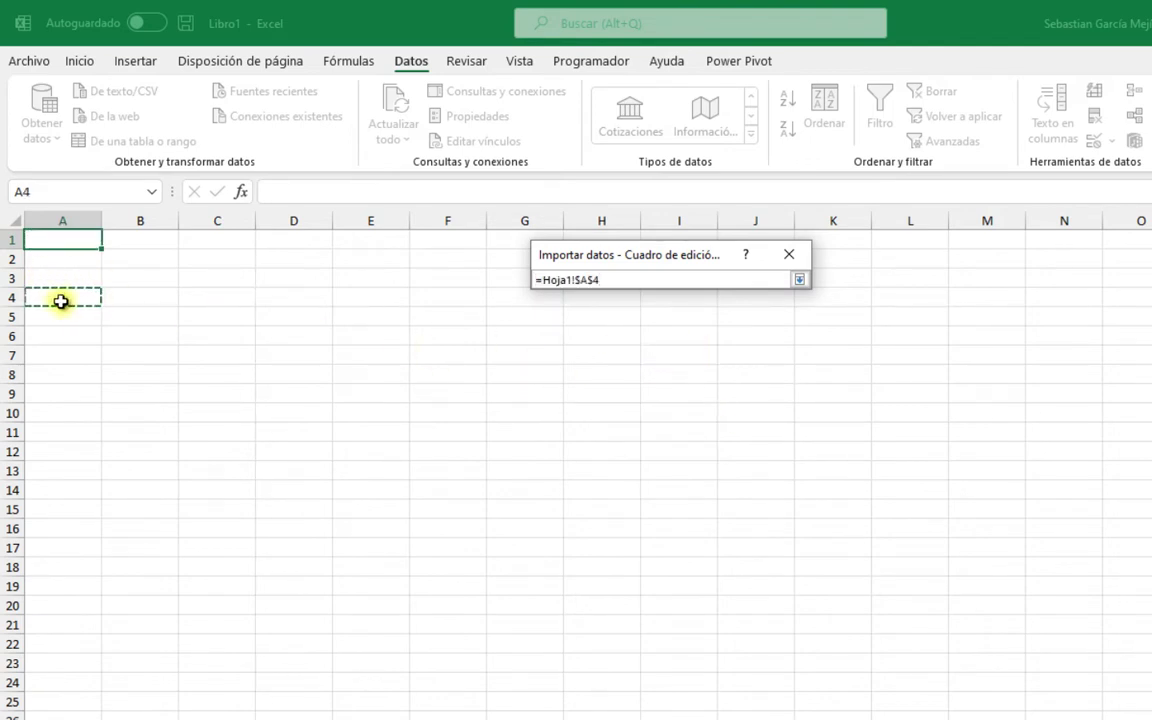
click(799, 280)
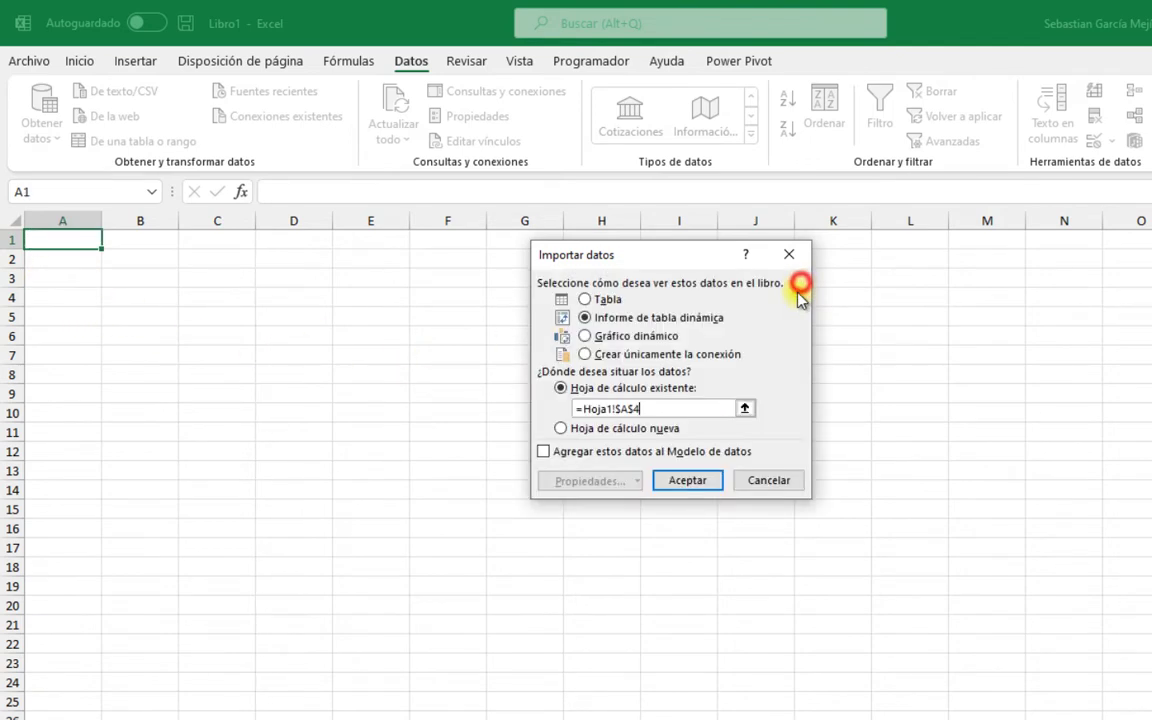
click(707, 480)
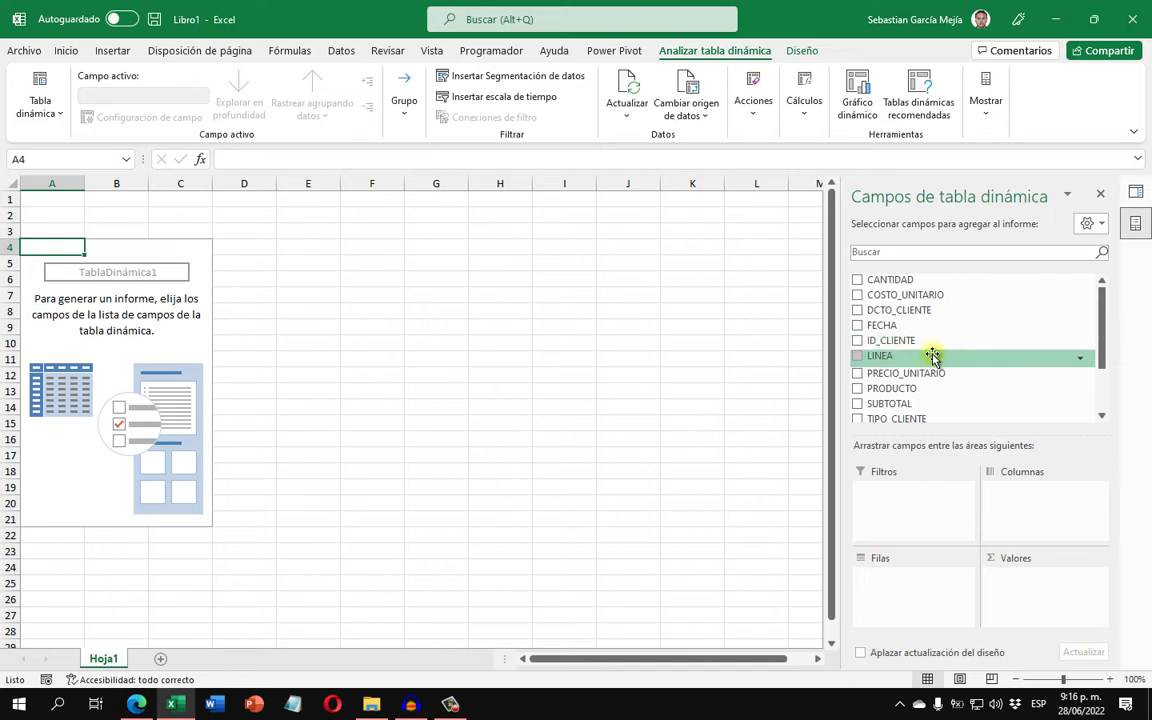
- Put LINEA in Filas and the sum of TOTAL_VENTA in Valores
drag(948, 358, 892, 581)
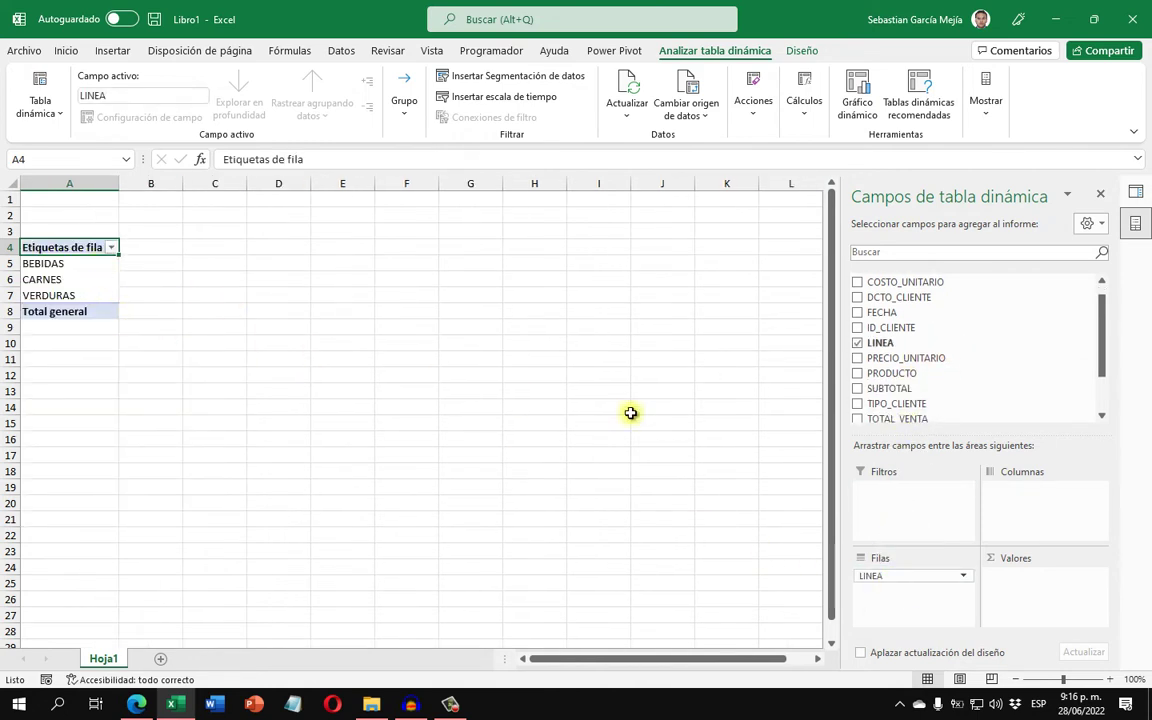
scroll(959, 379, down, 2)
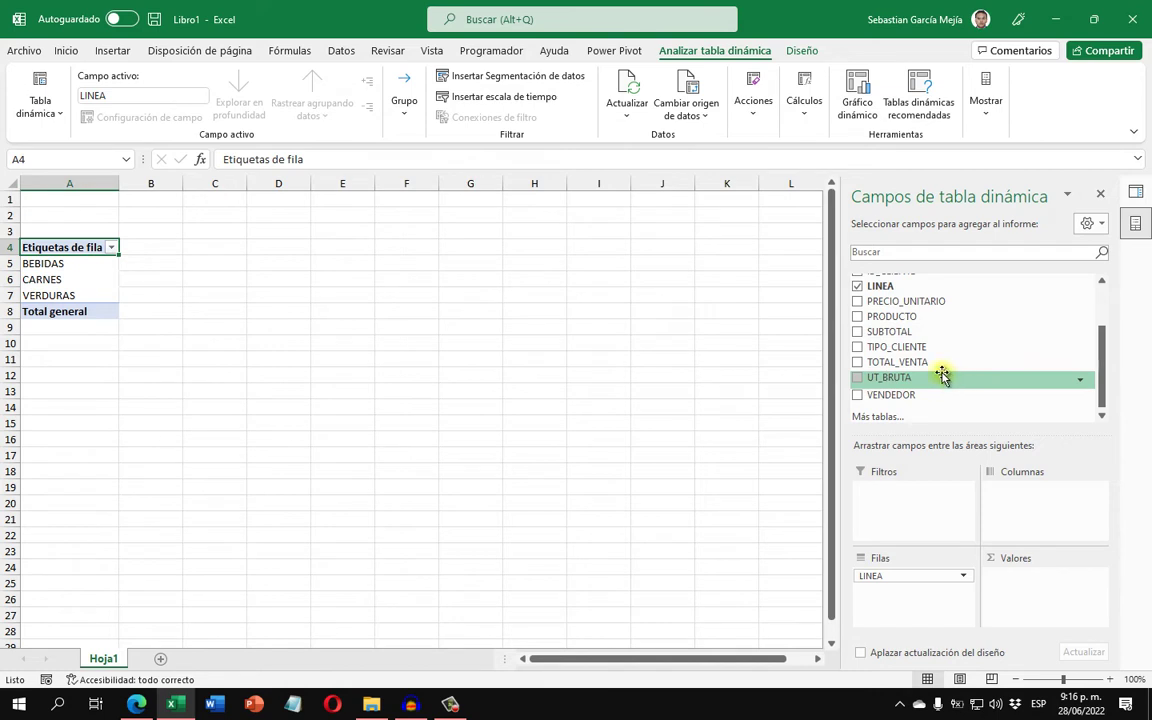
drag(917, 368, 1021, 575)
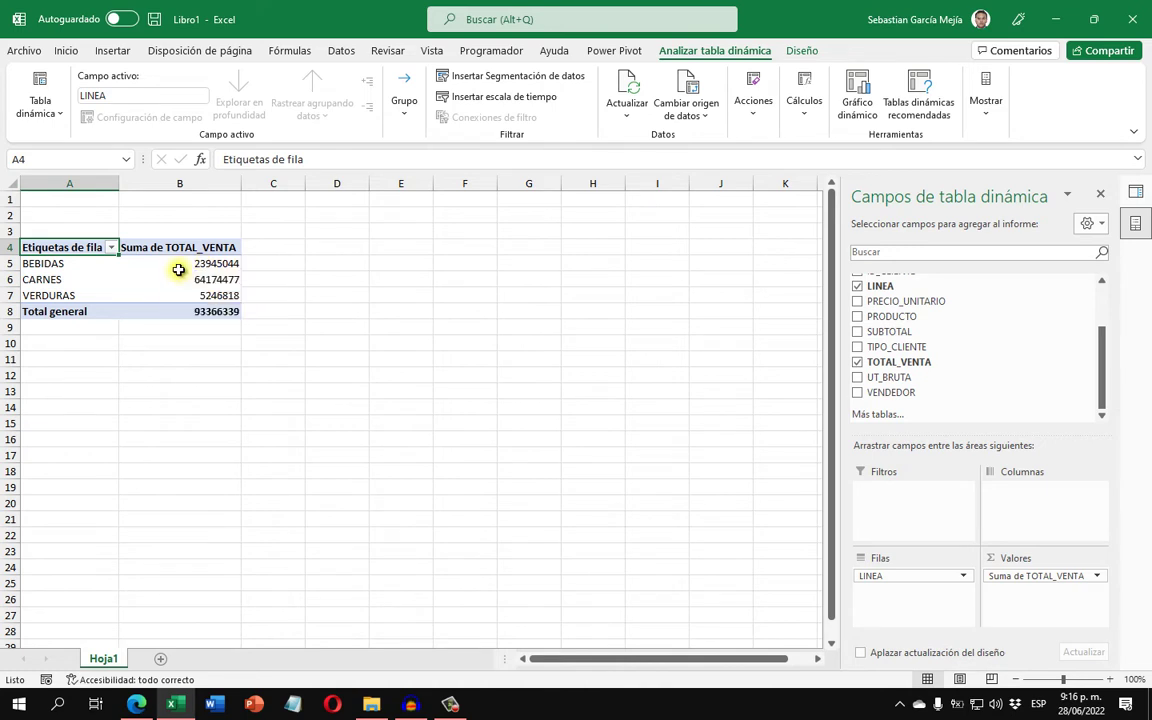
- Give the TOTAL_VENTA values the Moneda number format with 0 decimal places
right_click(203, 266)
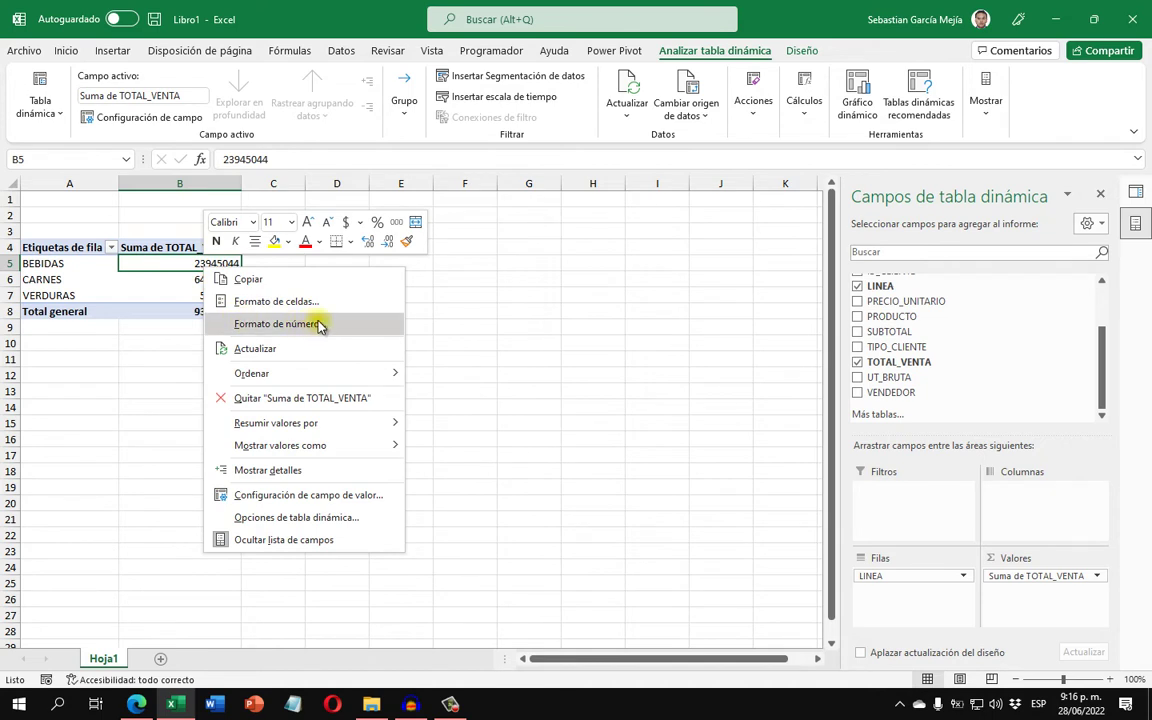
click(316, 323)
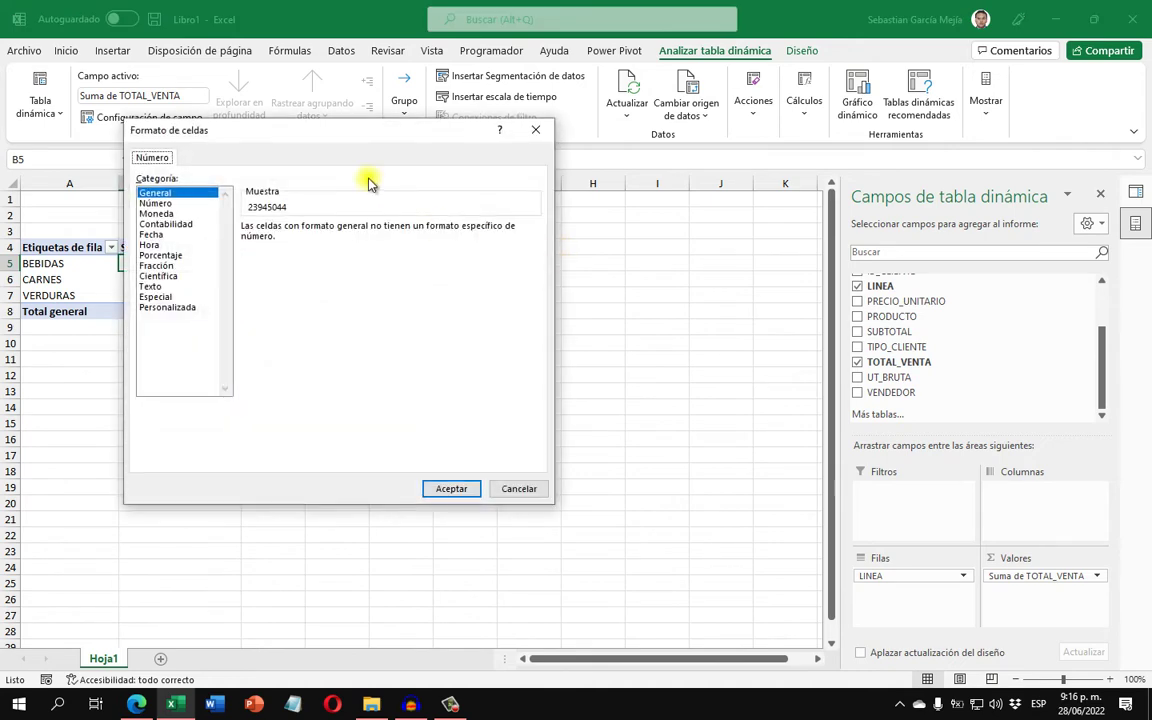
drag(347, 129, 509, 180)
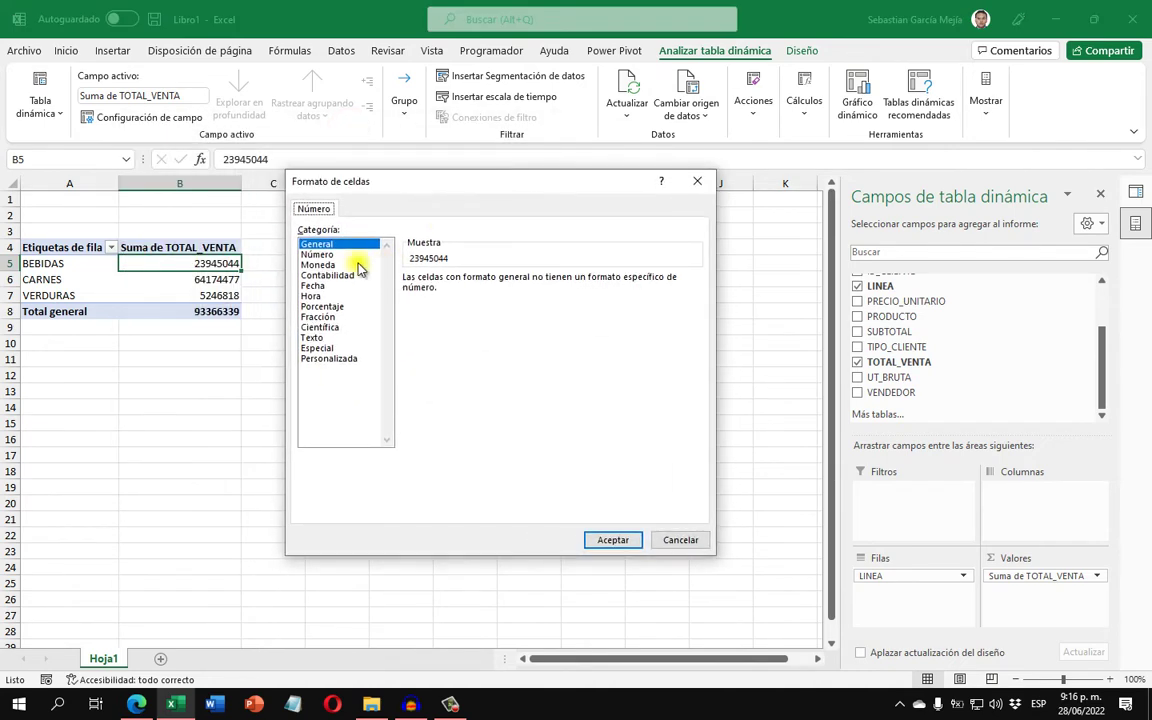
click(320, 264)
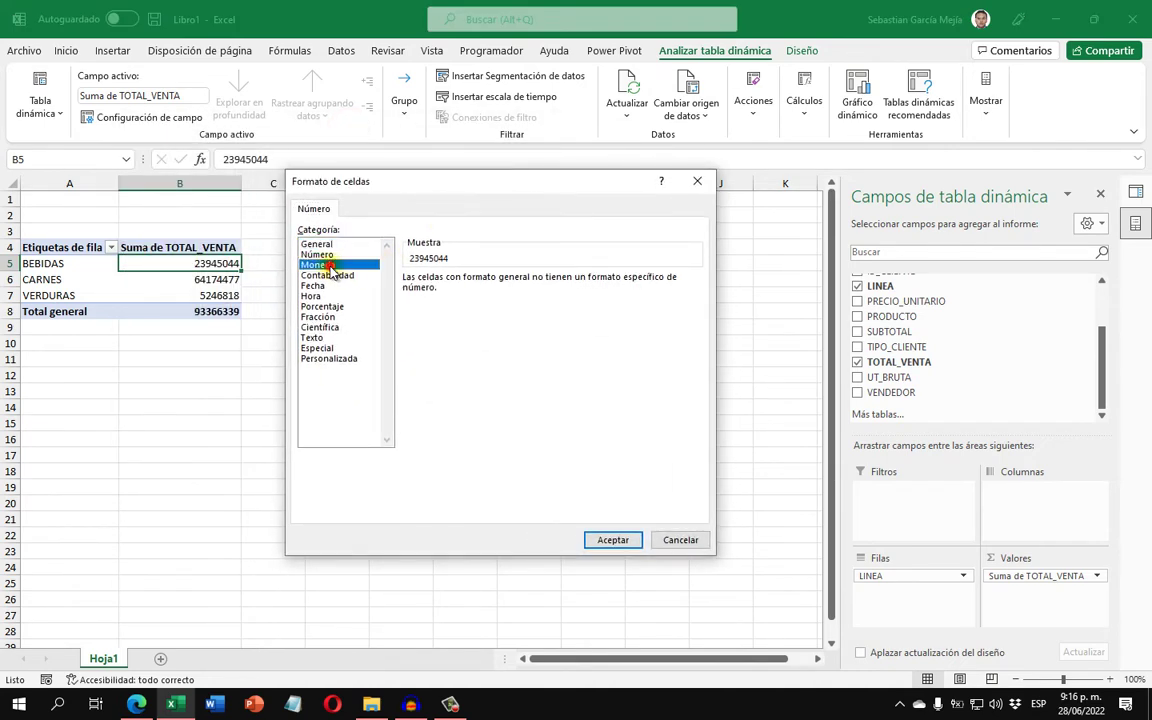
click(536, 284)
click(536, 284)
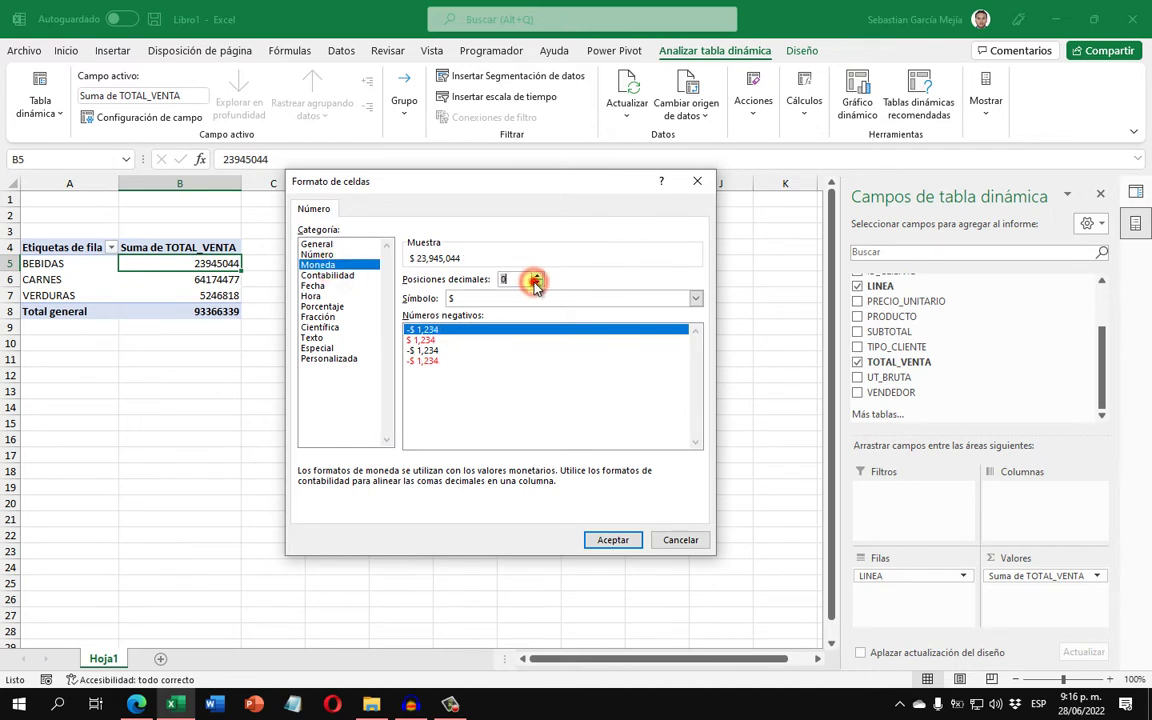
click(607, 540)
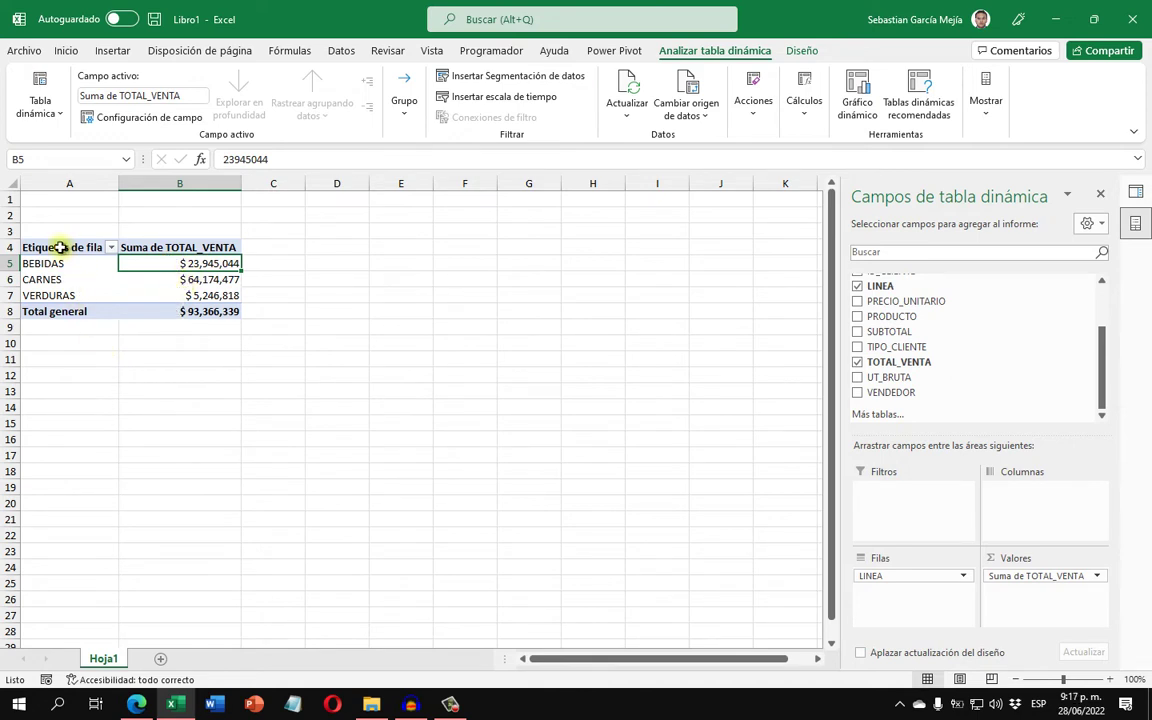
- Copy the A4:B8 pivot table and paste a duplicate at A12
drag(60, 247, 185, 310)
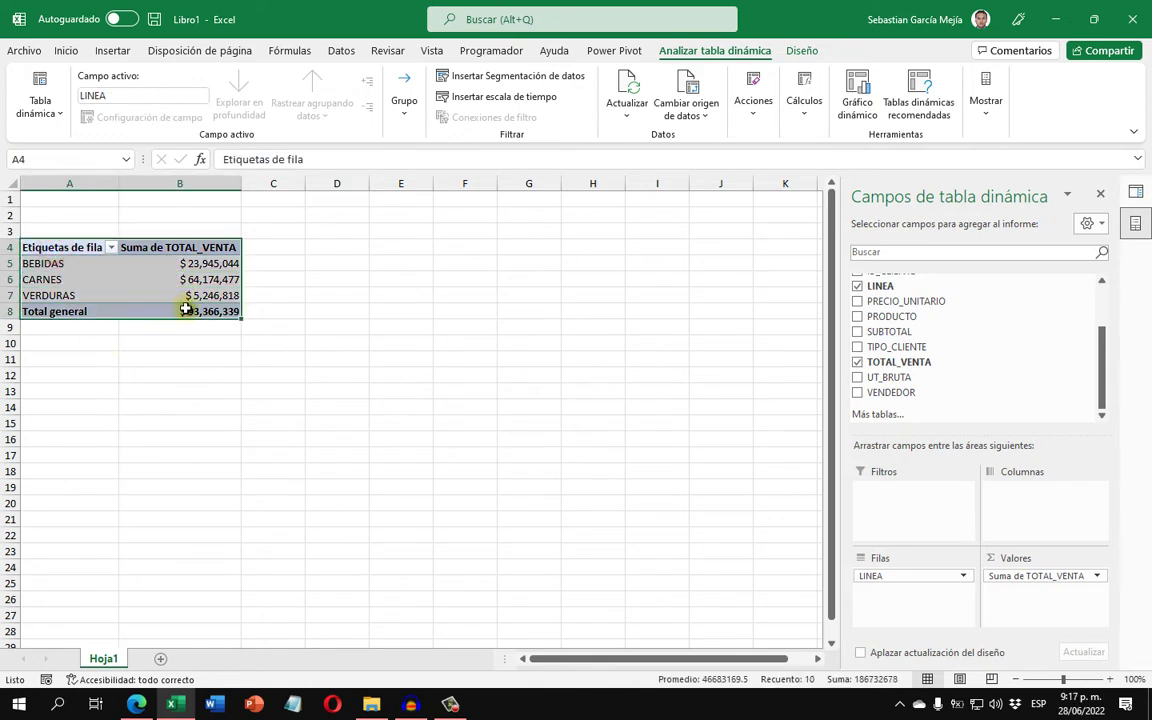
key(ctrl+c)
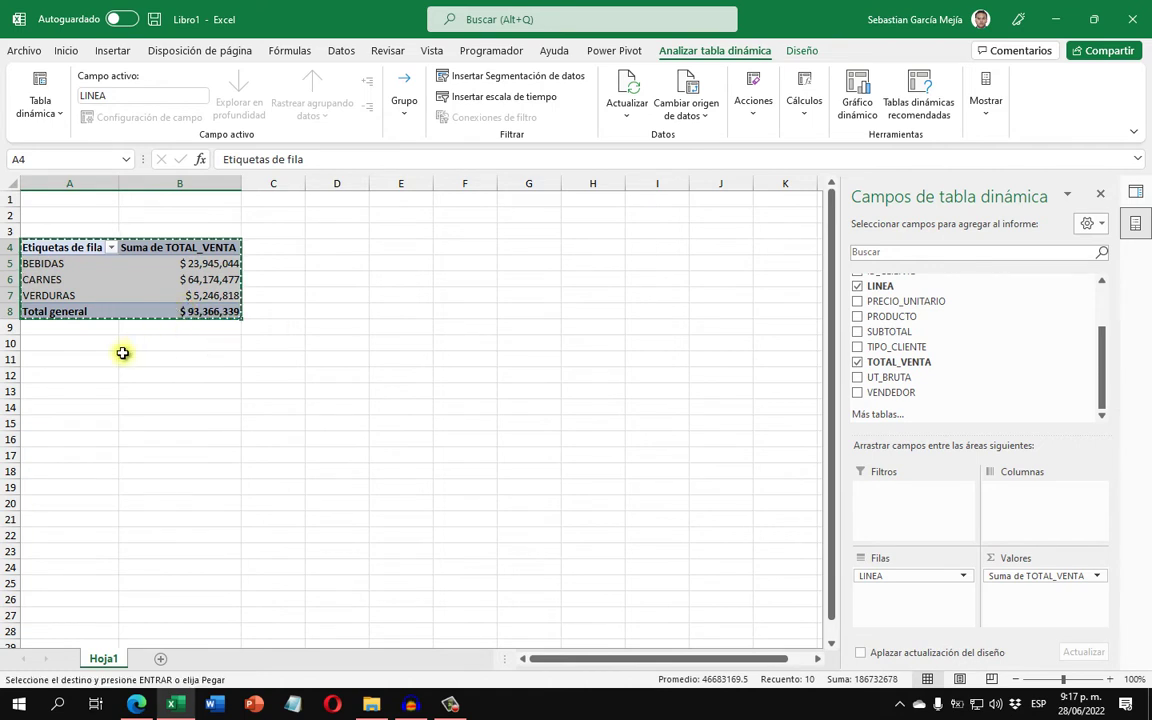
click(85, 377)
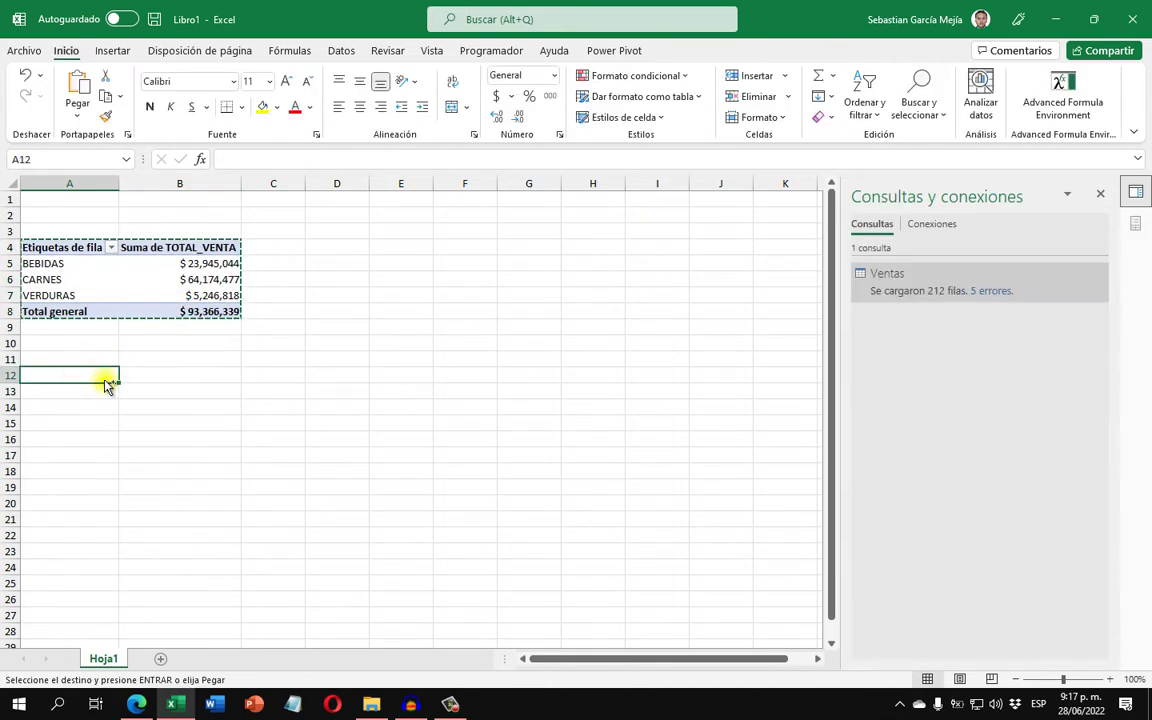
key(ctrl+v)
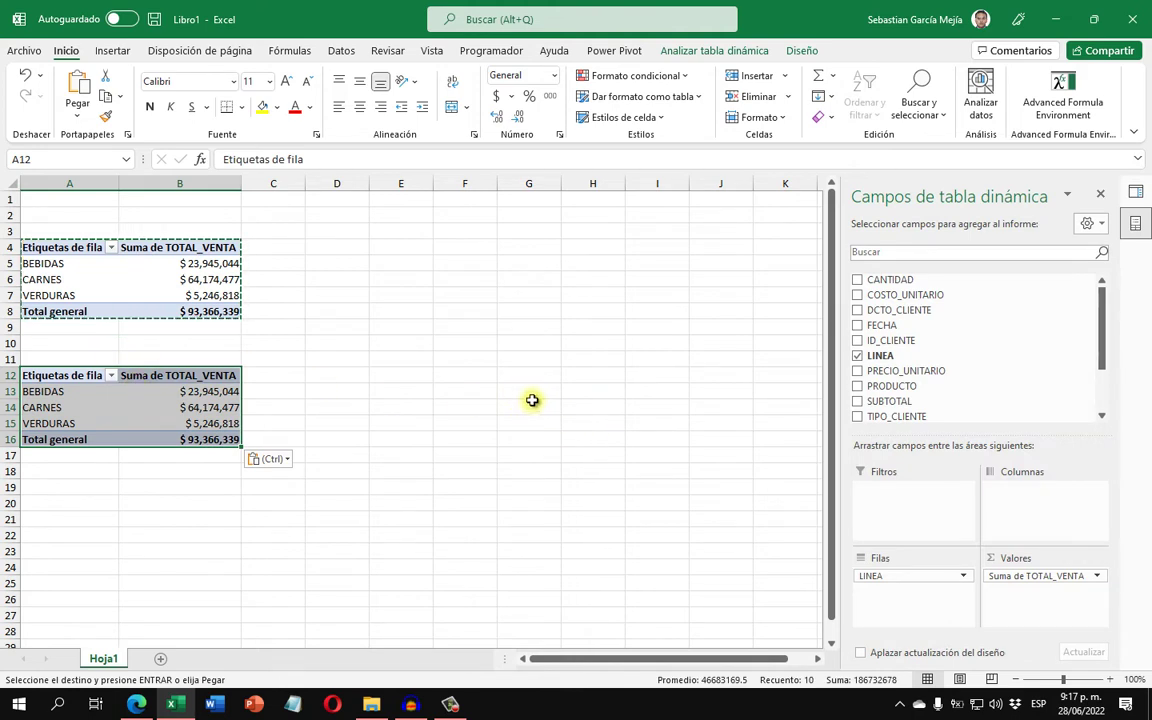
- Replace LINEA with VENDEDOR in the duplicate pivot's rows
drag(891, 577, 809, 444)
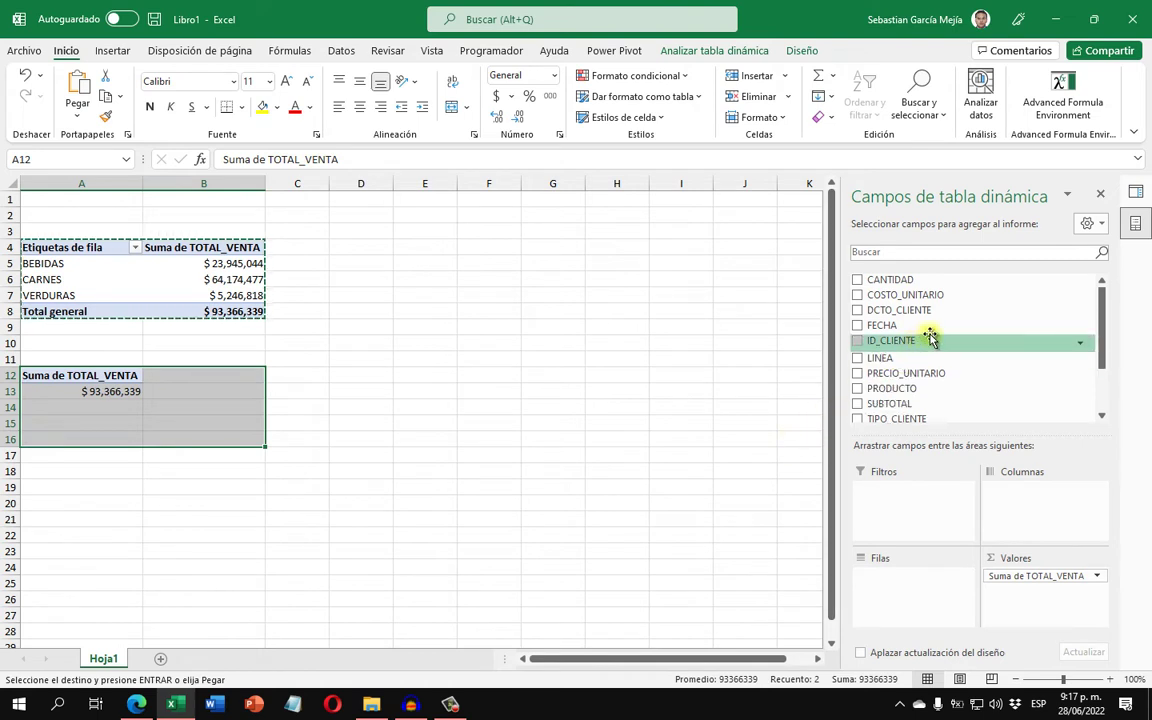
scroll(942, 345, down, 2)
drag(913, 401, 917, 580)
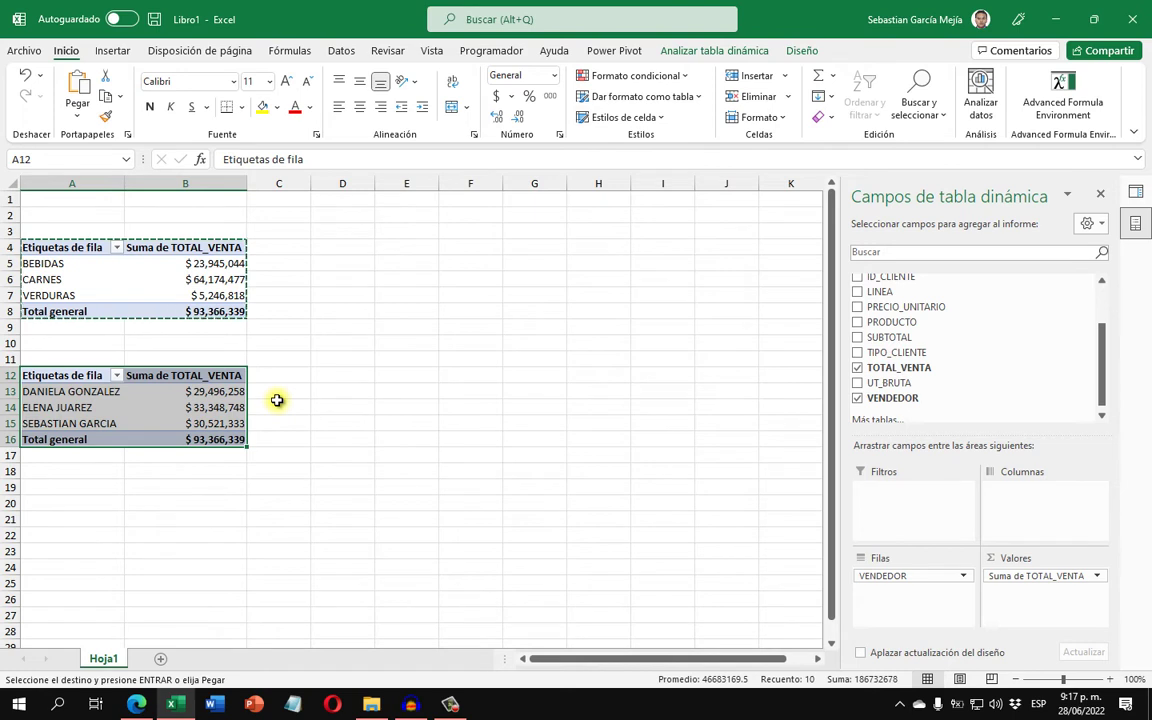
key(Escape)
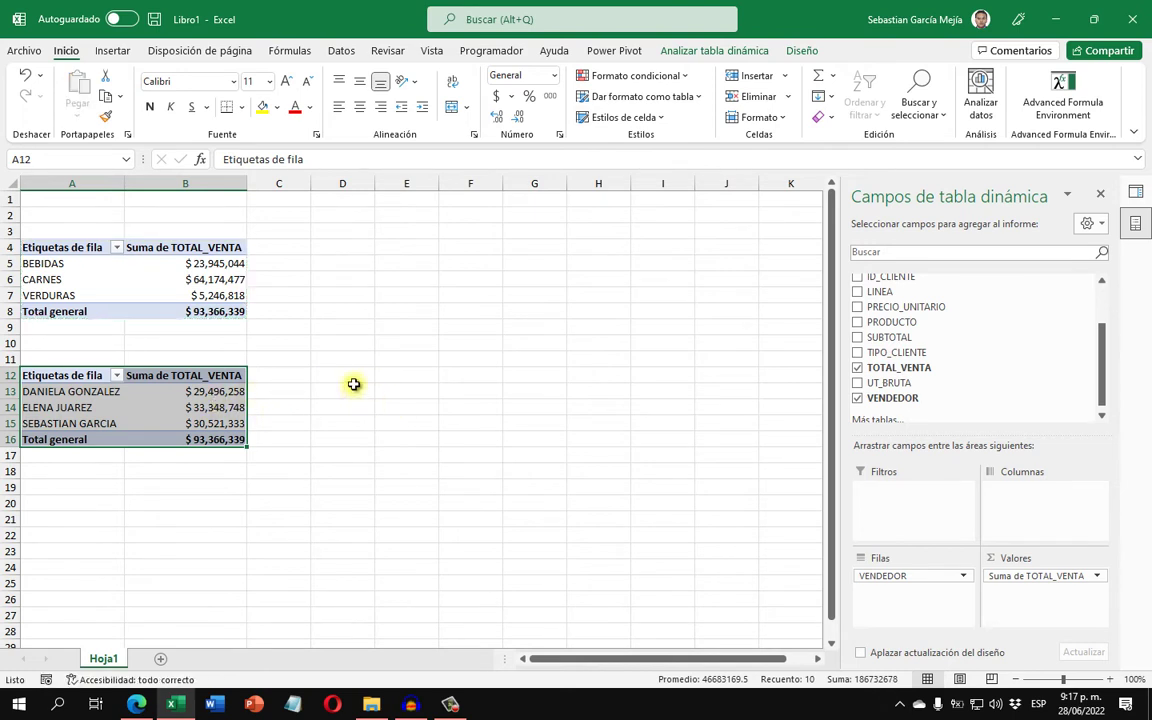
- Copy the sales-by-line pivot table A4:B8 and pick D4 as the paste location
scroll(961, 361, up, 2)
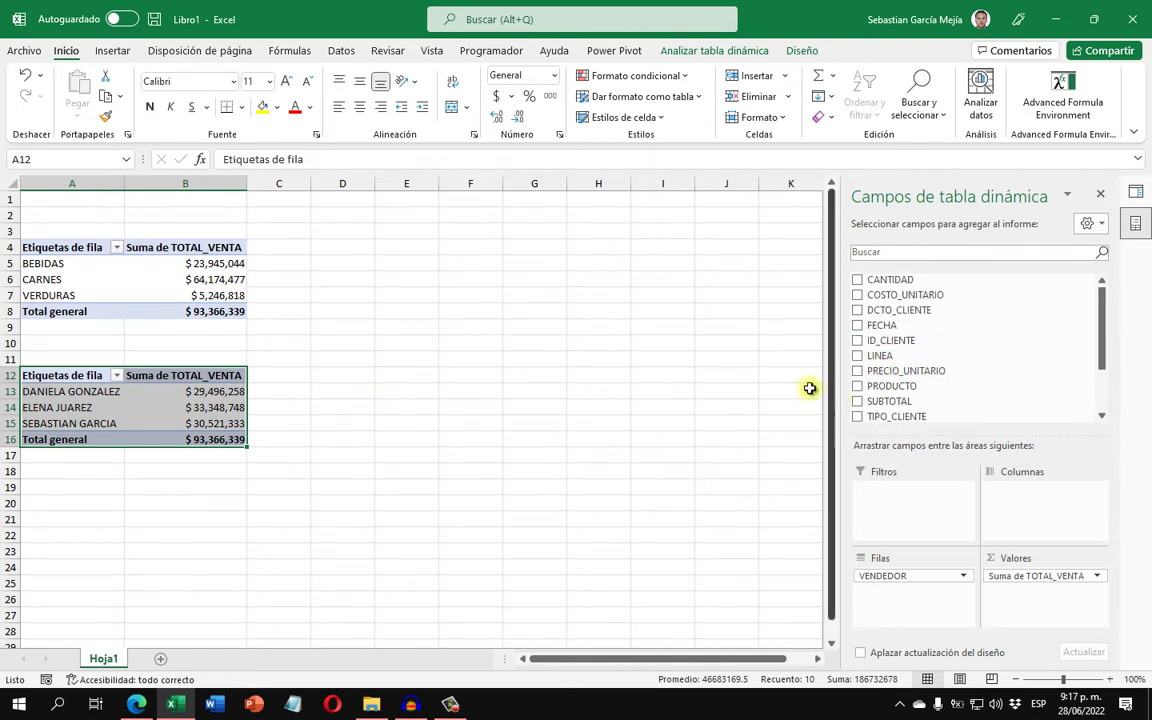
scroll(962, 386, down, 2)
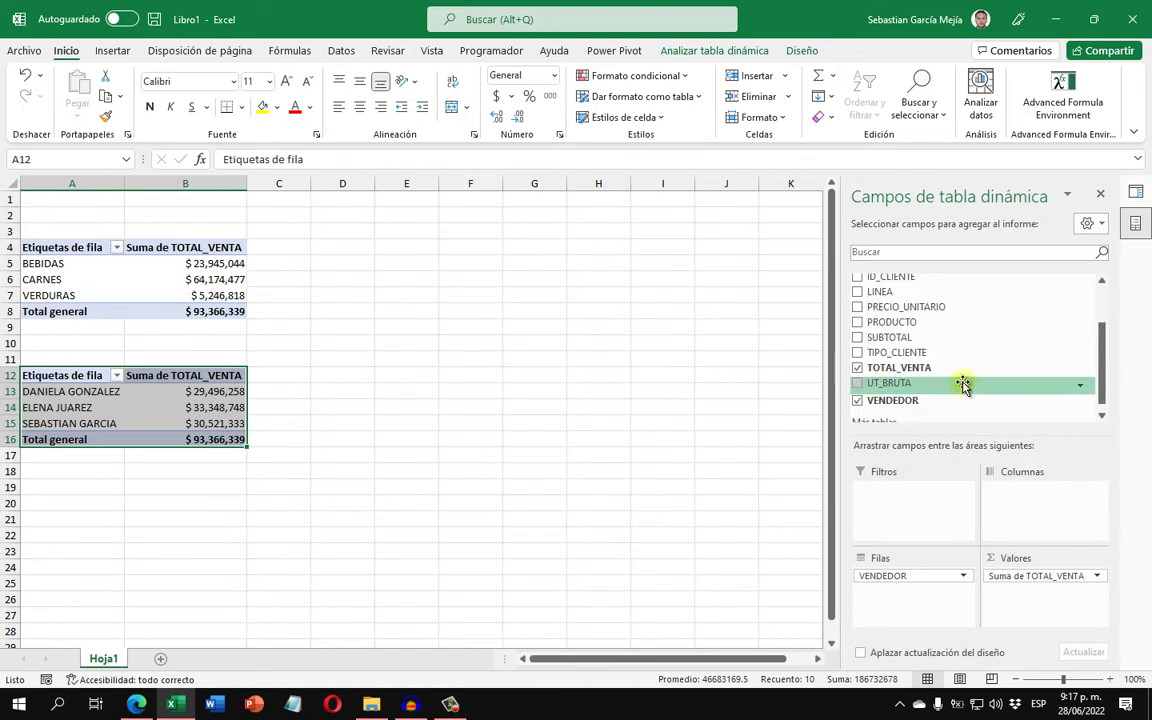
scroll(962, 386, up, 2)
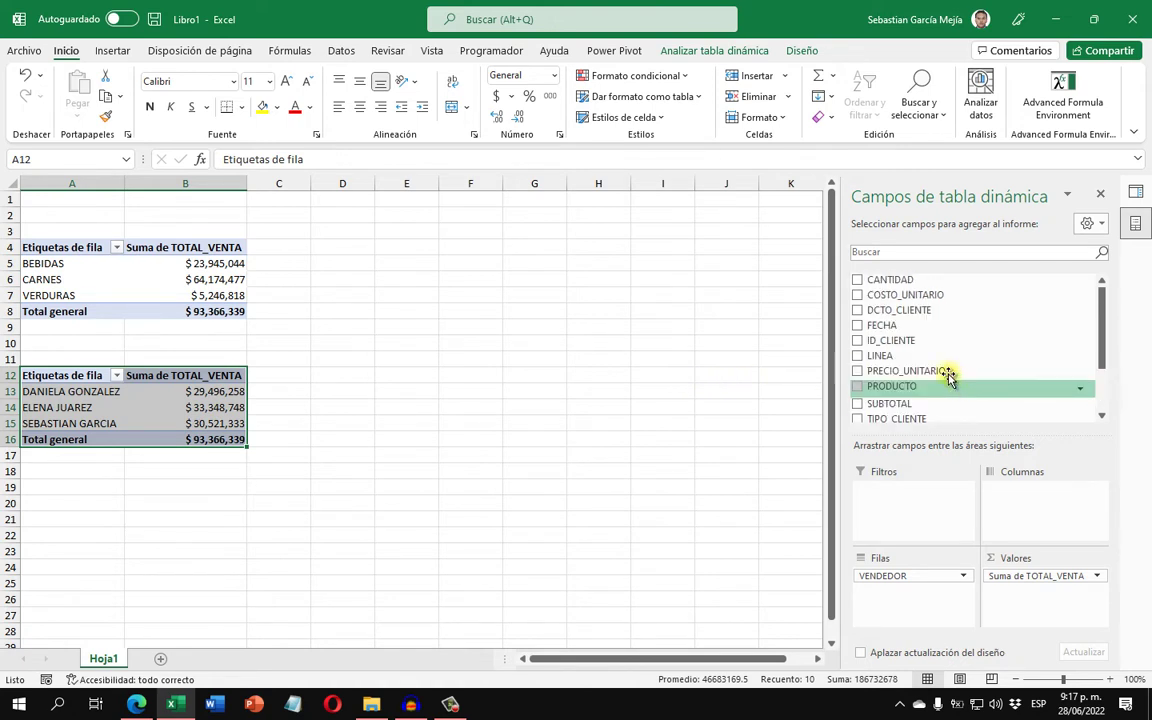
click(160, 278)
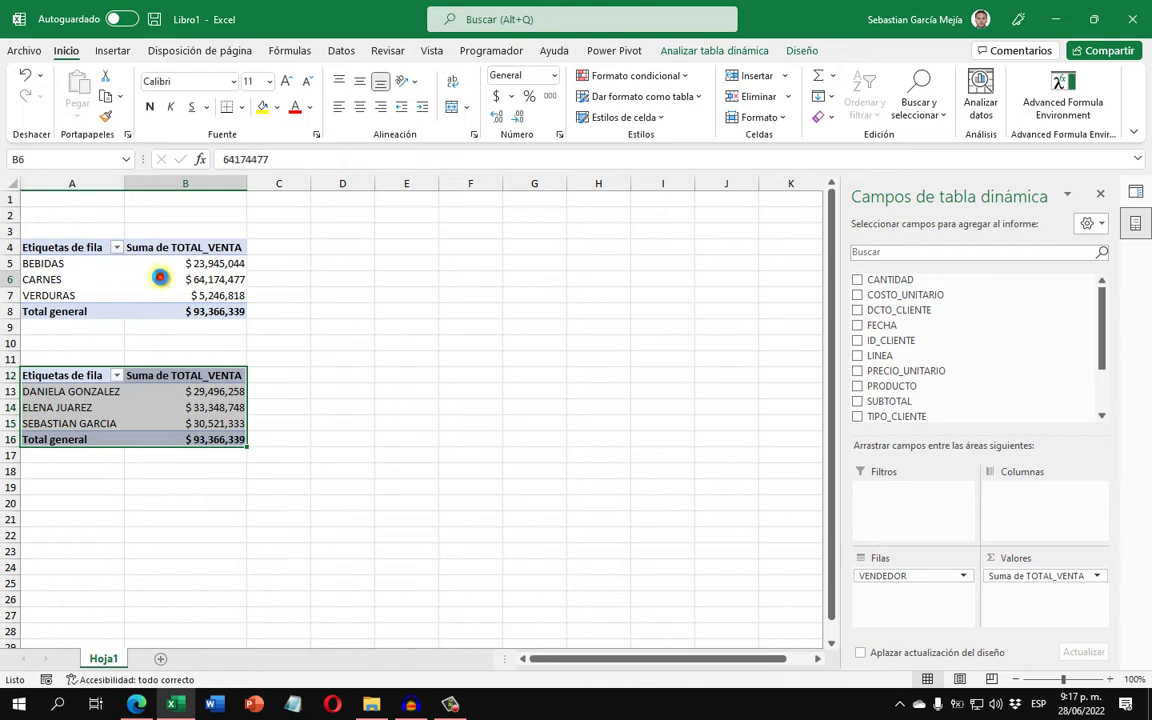
drag(51, 247, 184, 311)
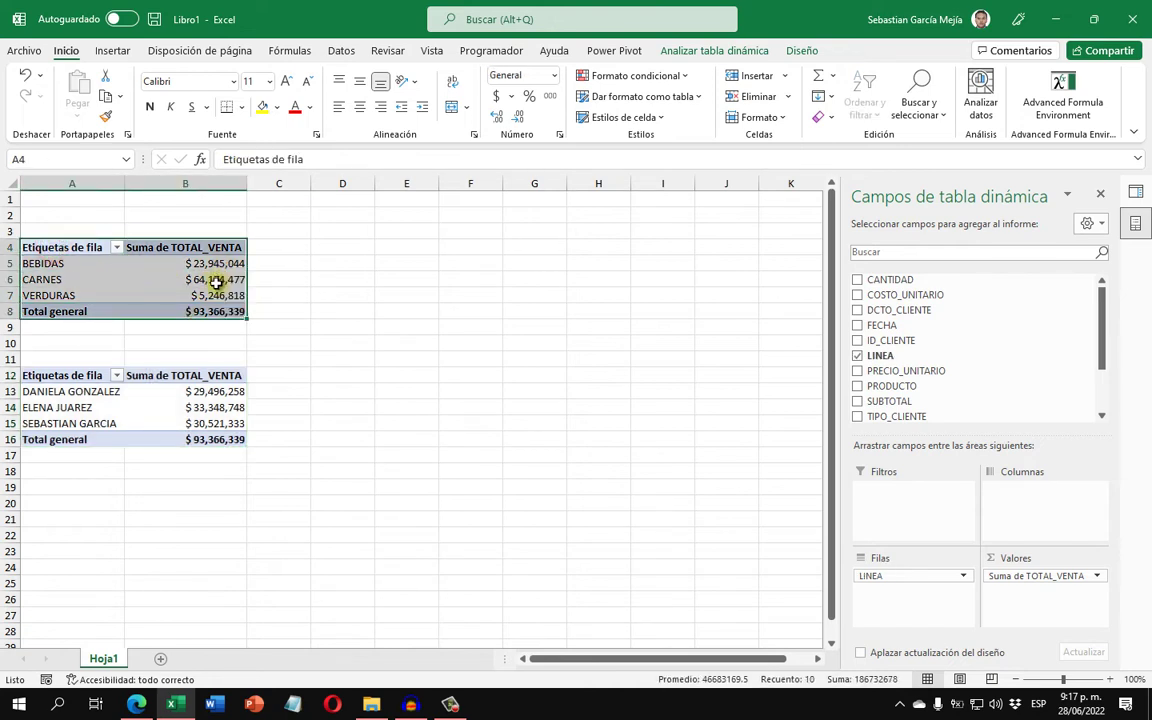
key(ctrl+c)
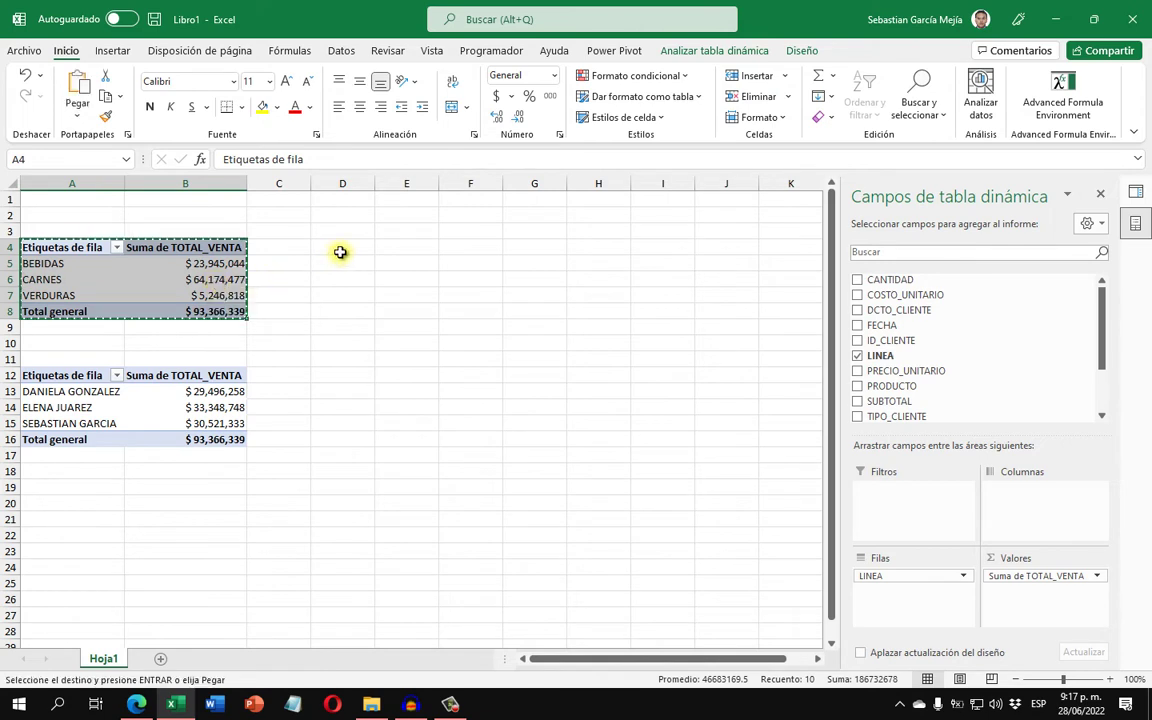
click(342, 249)
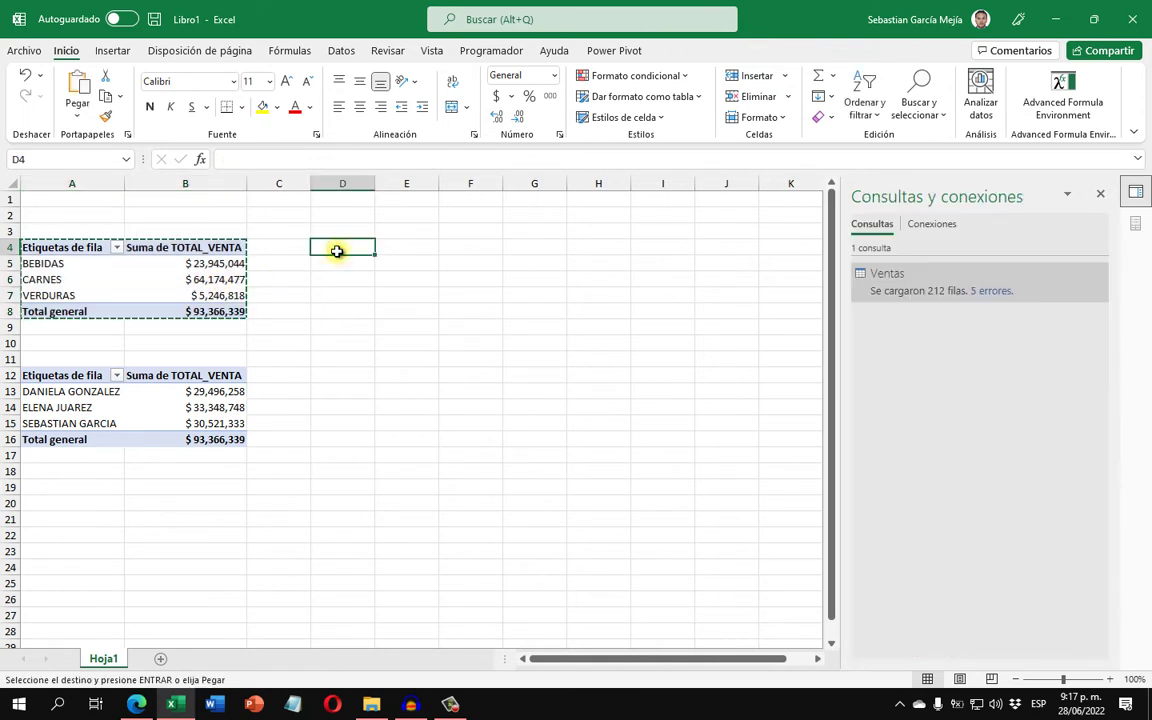
- Paste the pivot copy at D4 and autofit columns D and E
key(ctrl+v)
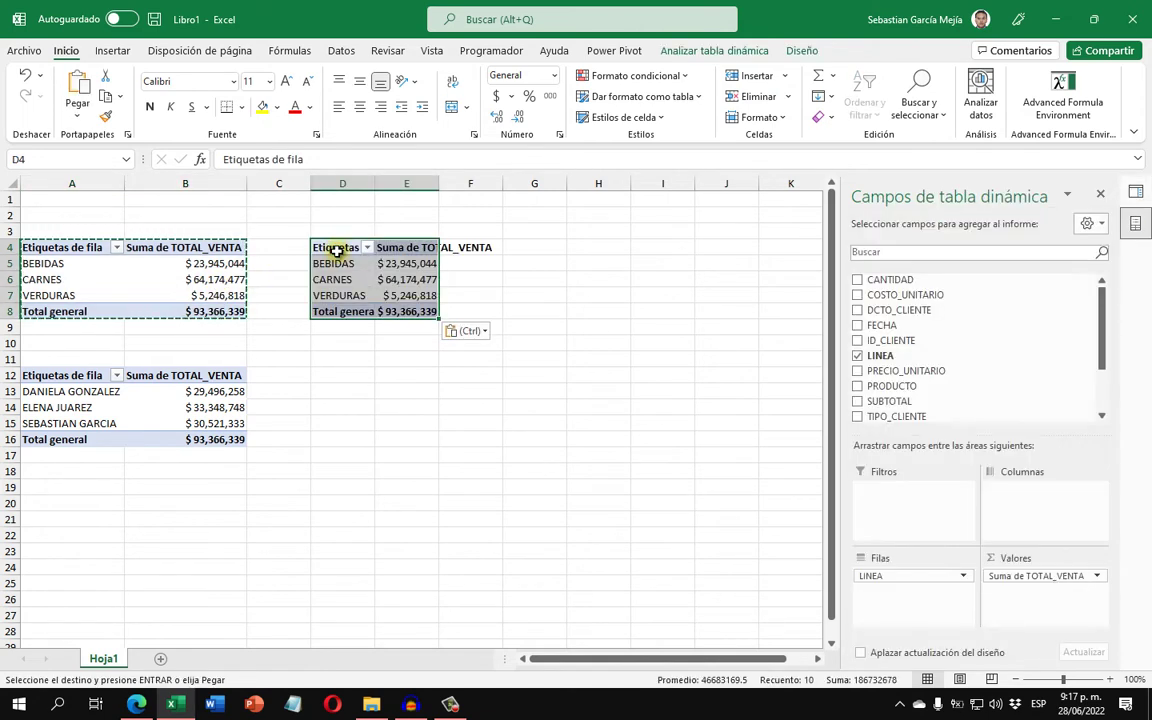
key(Escape)
double_click(376, 185)
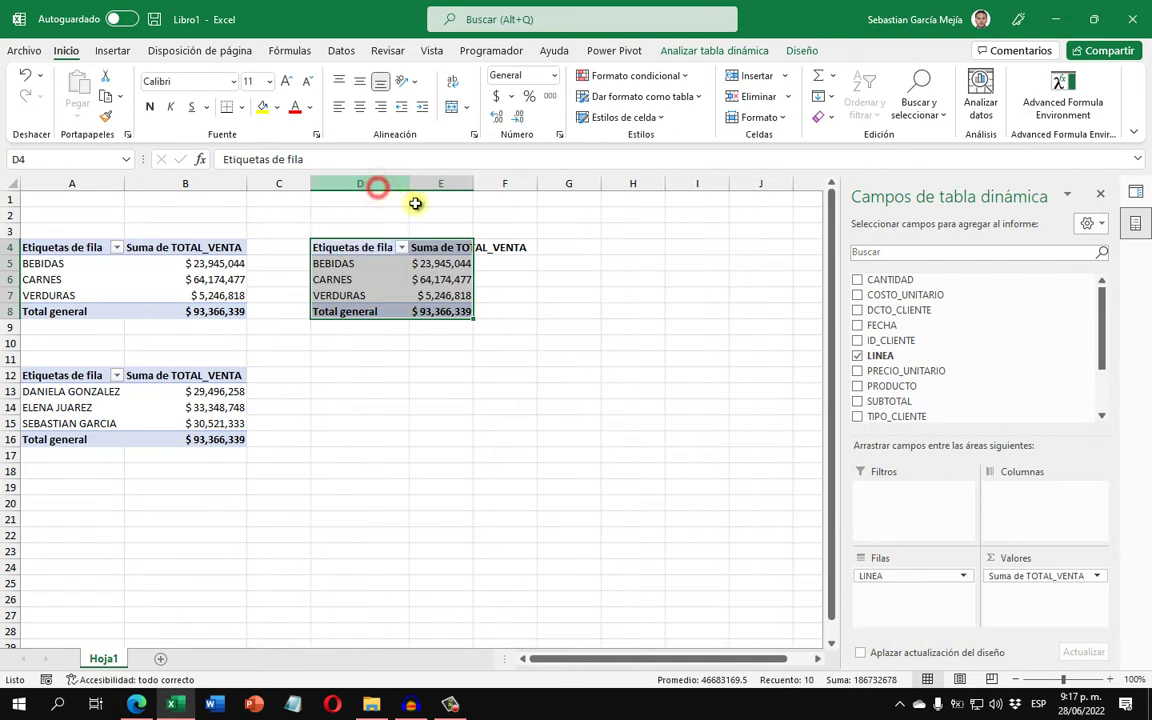
double_click(469, 185)
- Swap Suma de TOTAL_VENTA for UT_BRUTA in the new pivot's Valores
click(470, 264)
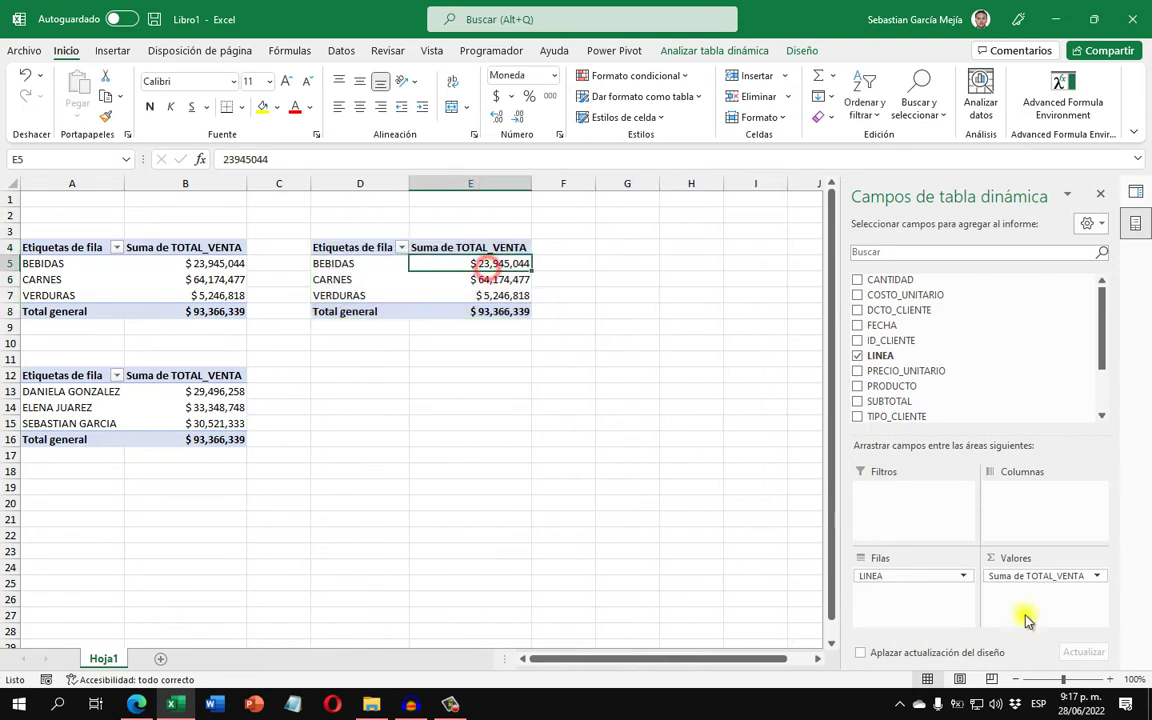
drag(1059, 582, 845, 524)
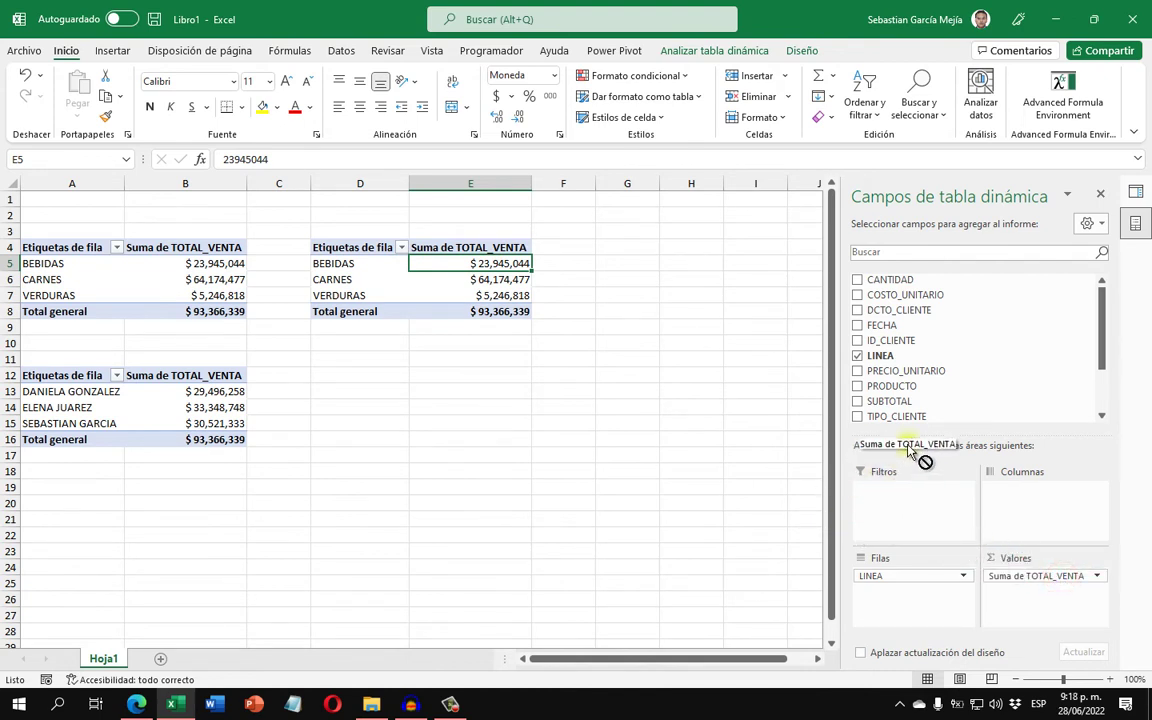
drag(845, 527, 985, 402)
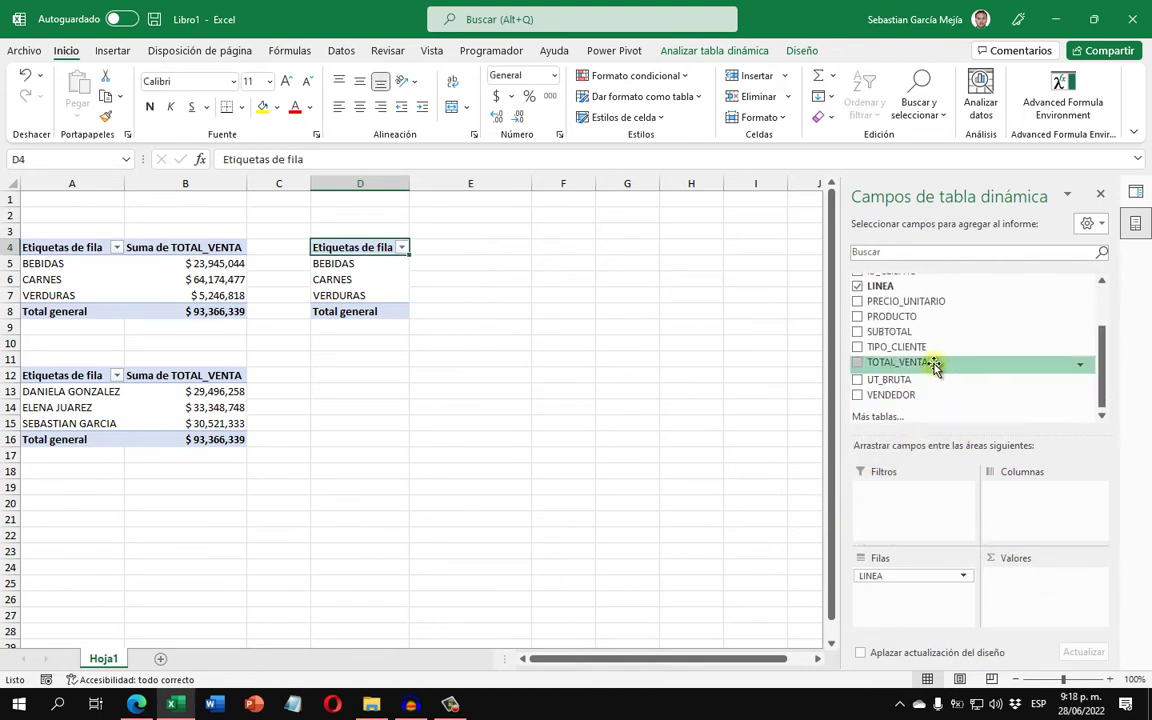
drag(895, 377, 1049, 585)
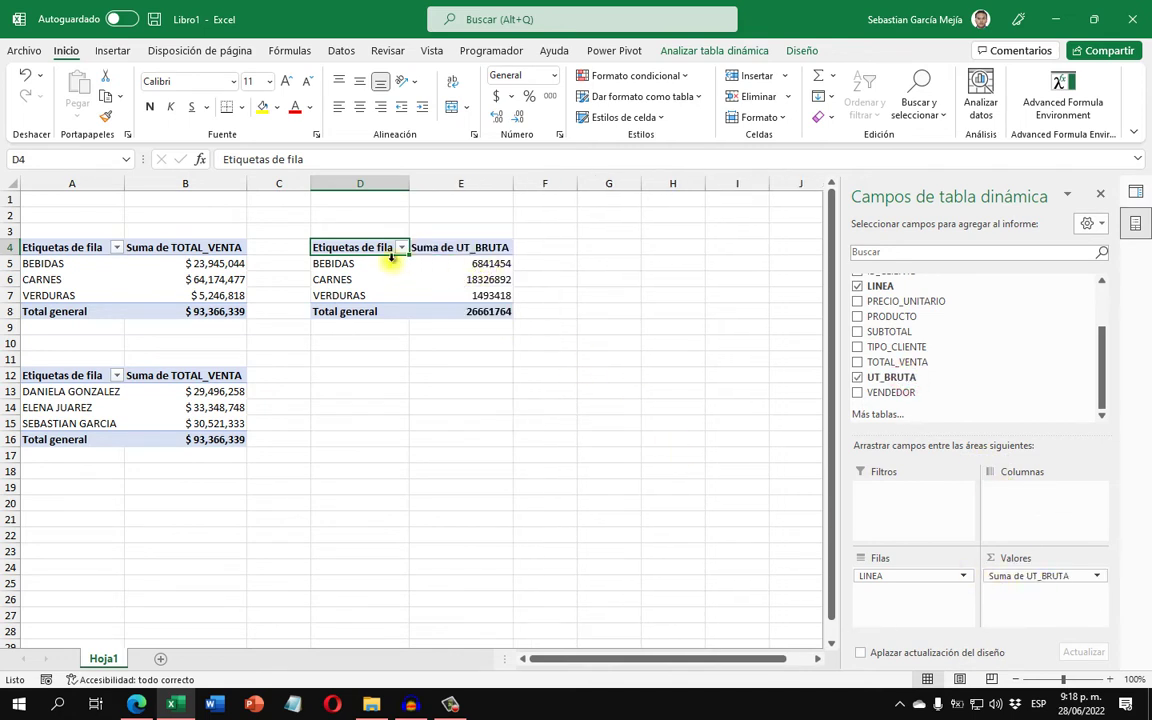
- Format the UT_BRUTA pivot values as Moneda with 0 decimal places
right_click(452, 264)
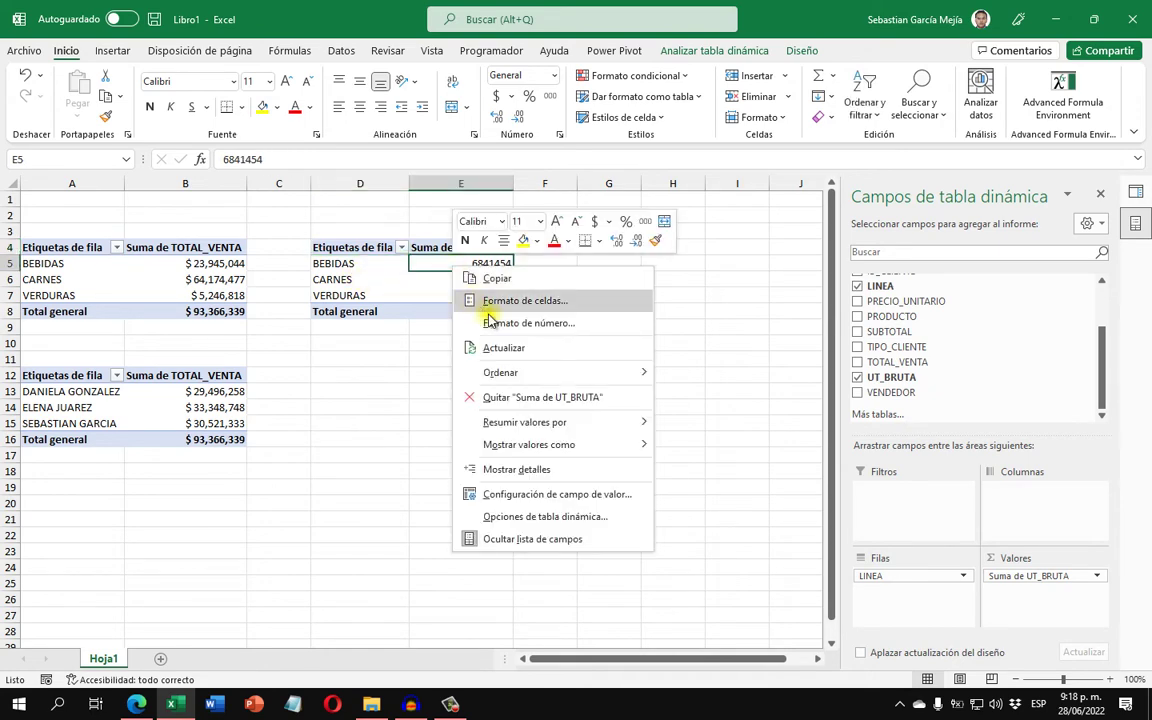
click(572, 328)
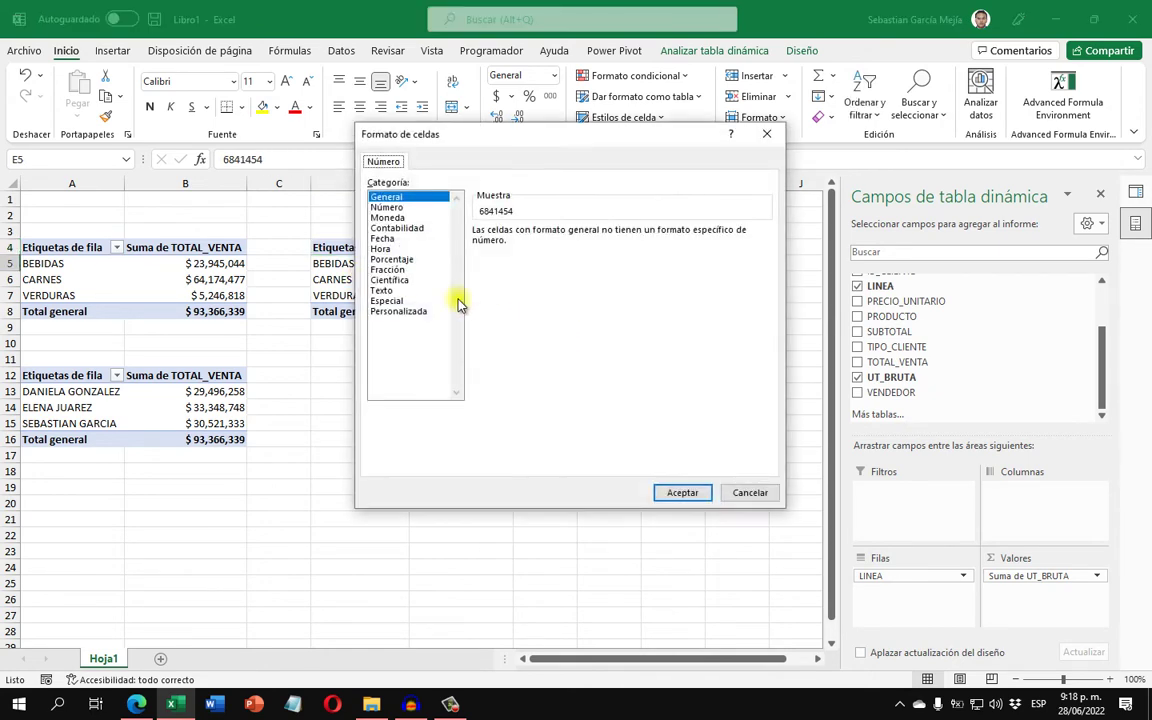
click(388, 218)
click(606, 235)
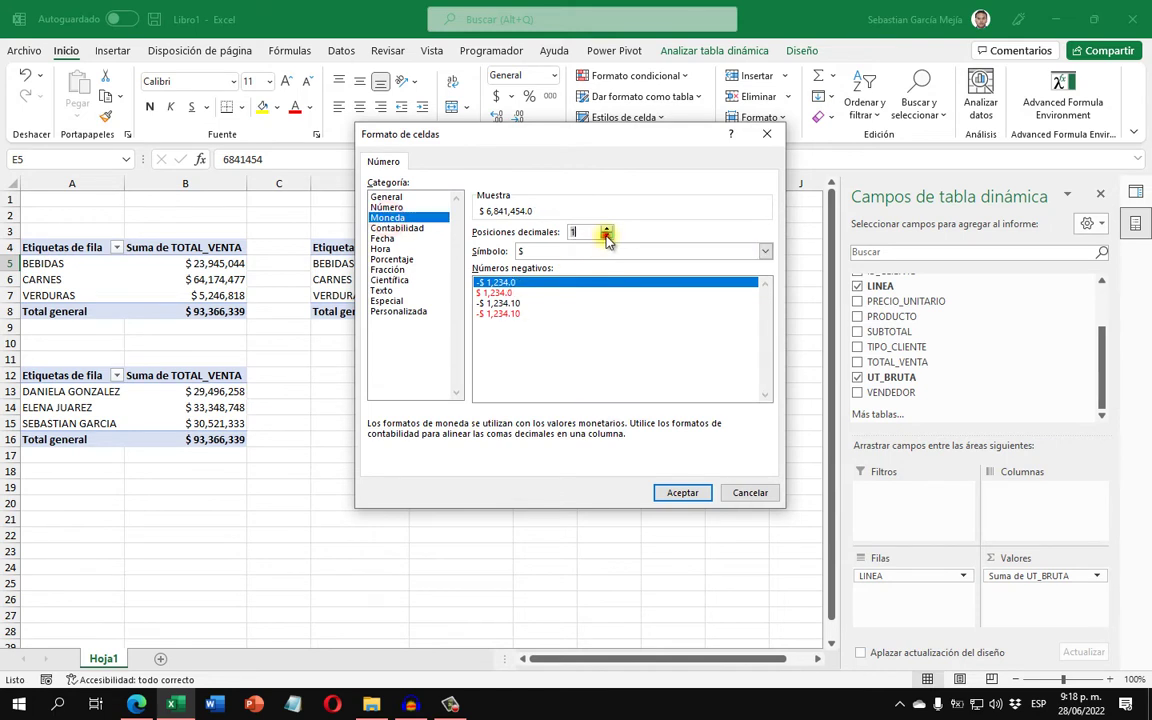
click(606, 235)
click(688, 489)
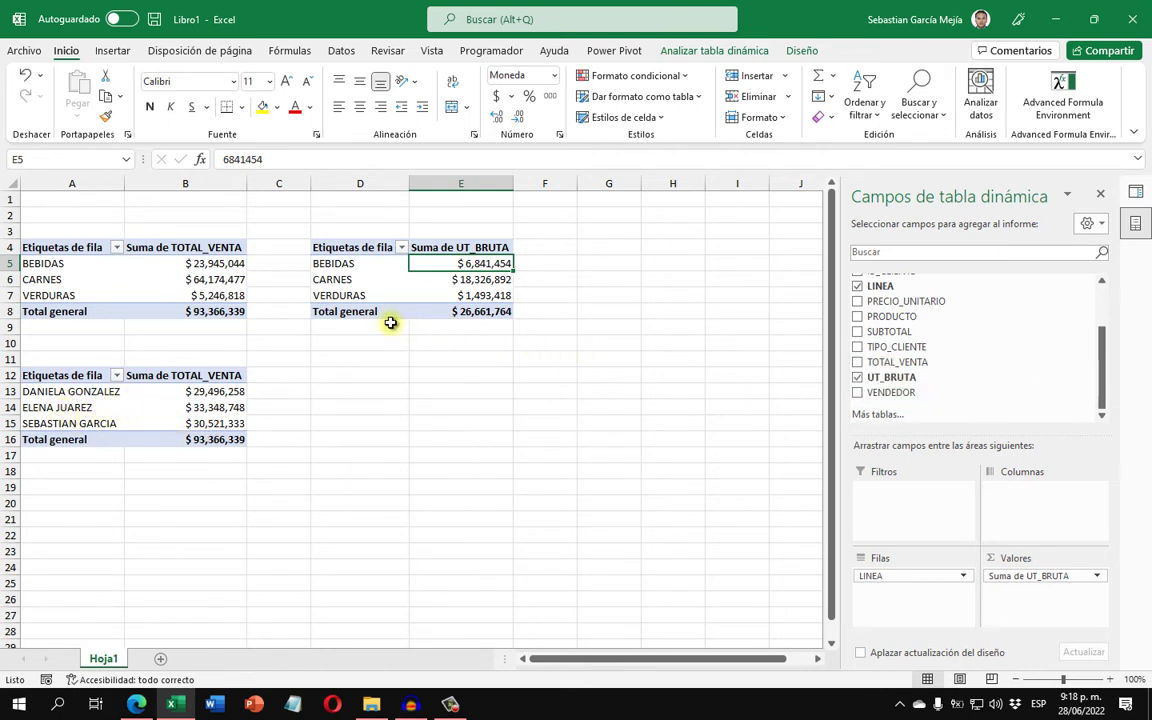
- Copy the gross profit pivot D4:E8 and paste it at D12
drag(342, 250, 458, 310)
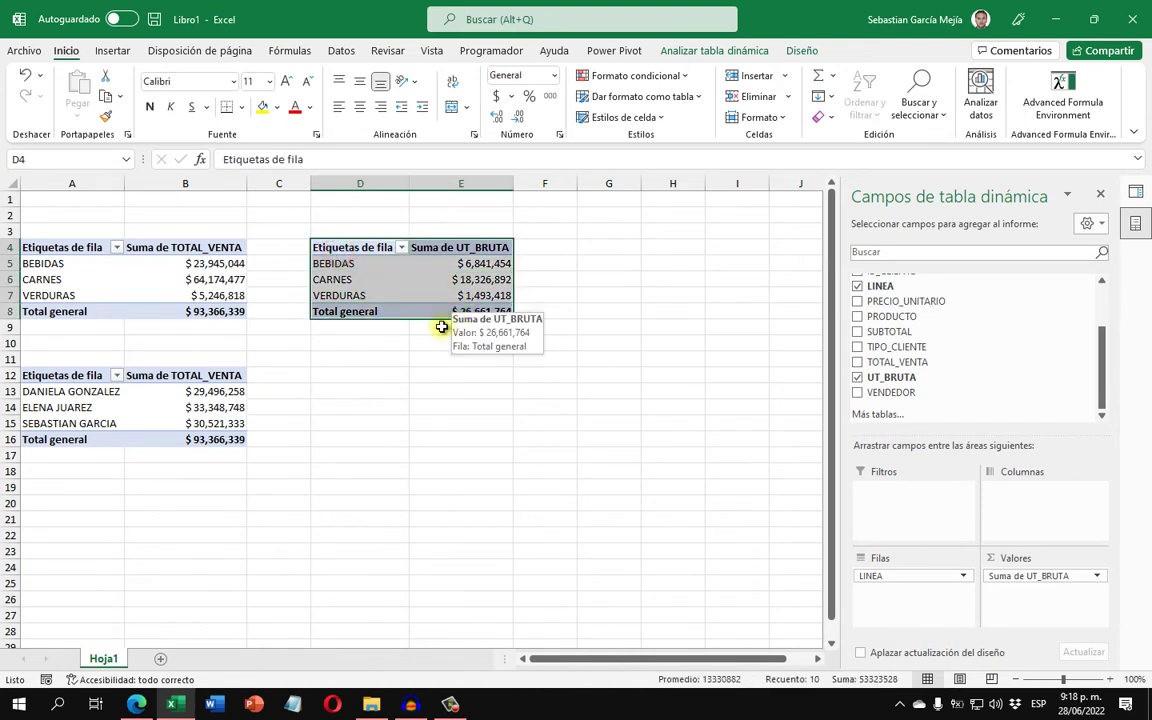
key(ctrl+c)
click(368, 378)
key(ctrl+v)
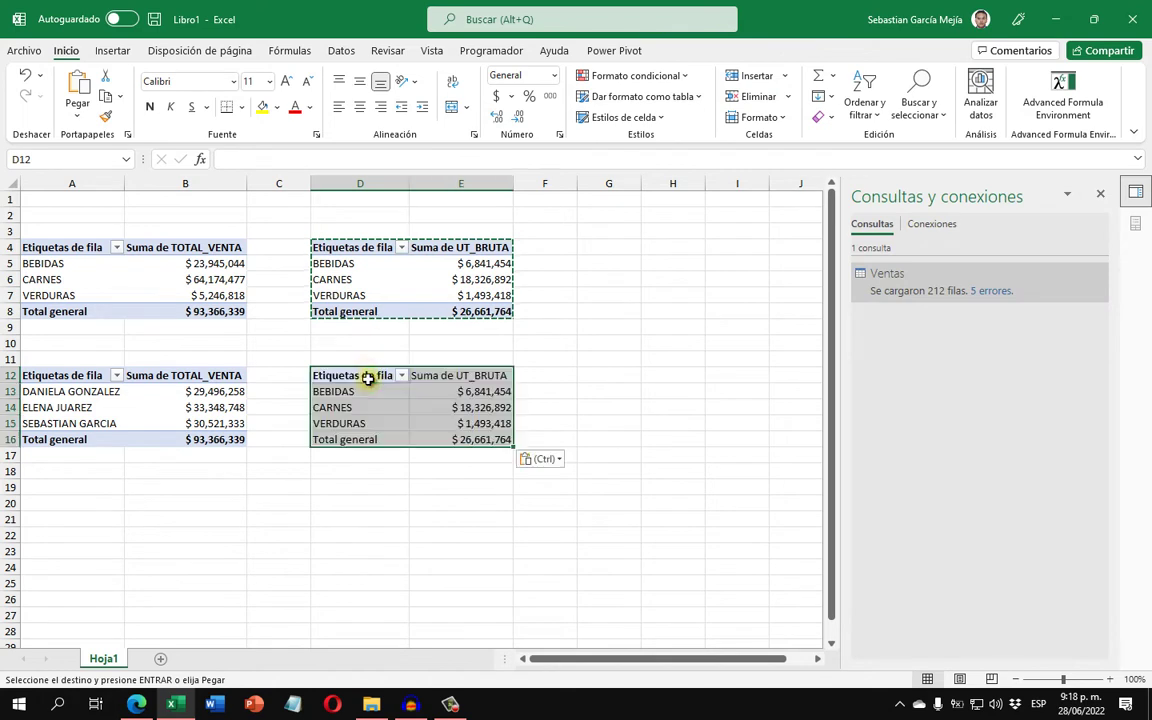
key(Escape)
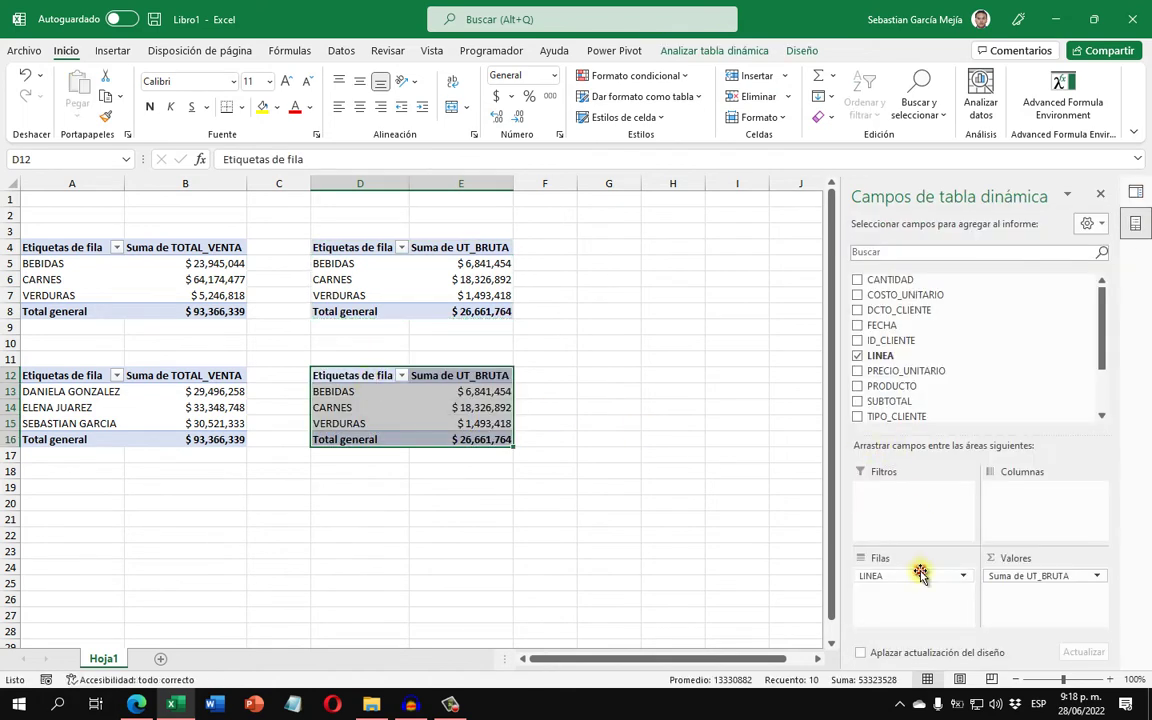
- Set the copy's rows to PRODUCTO and its values to summed CANTIDAD
drag(918, 575, 766, 483)
mouse_move(905, 371)
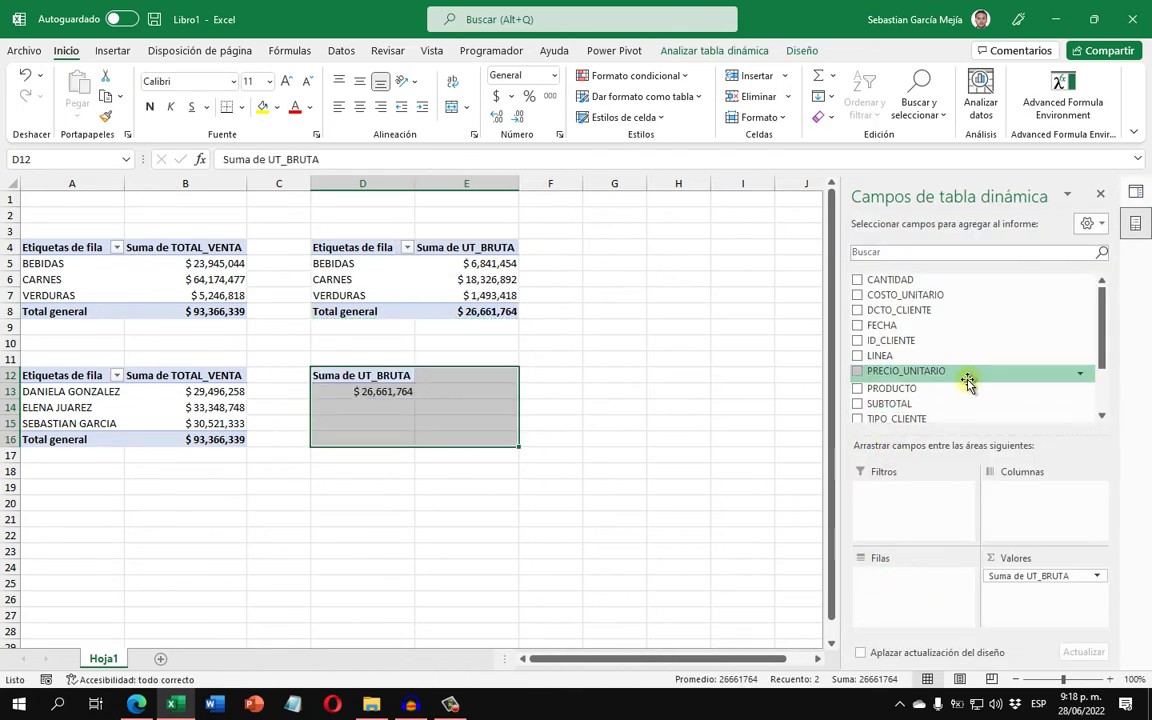
drag(943, 388, 918, 583)
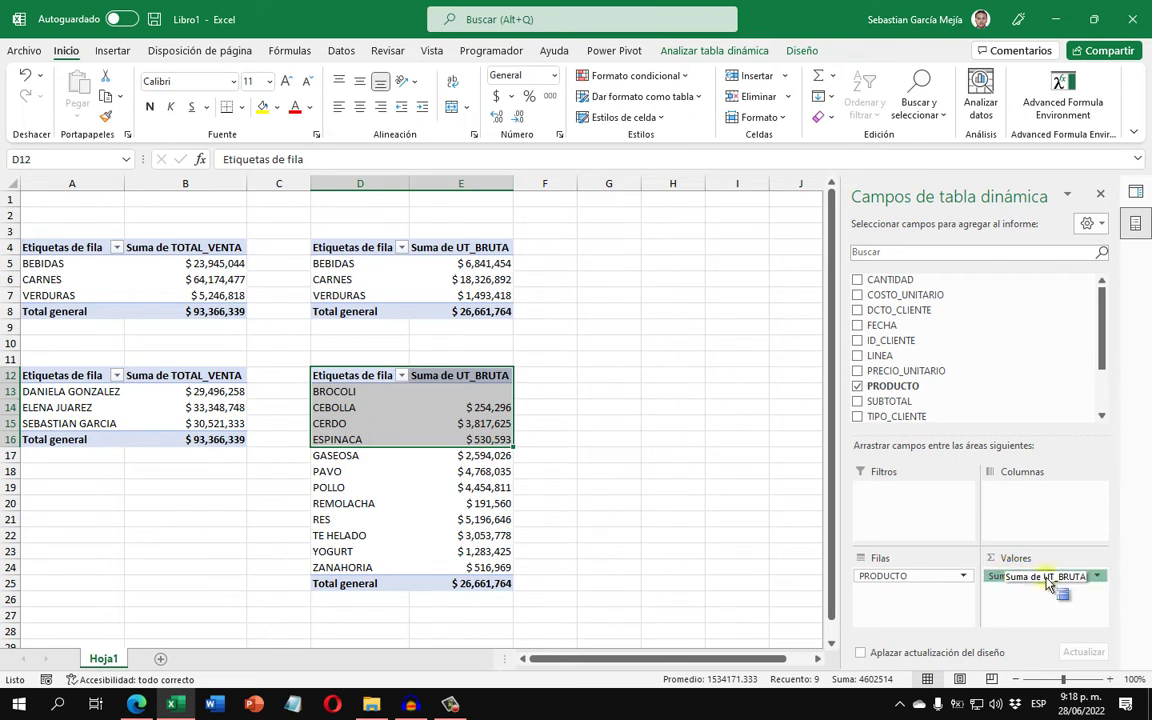
drag(1053, 578, 828, 470)
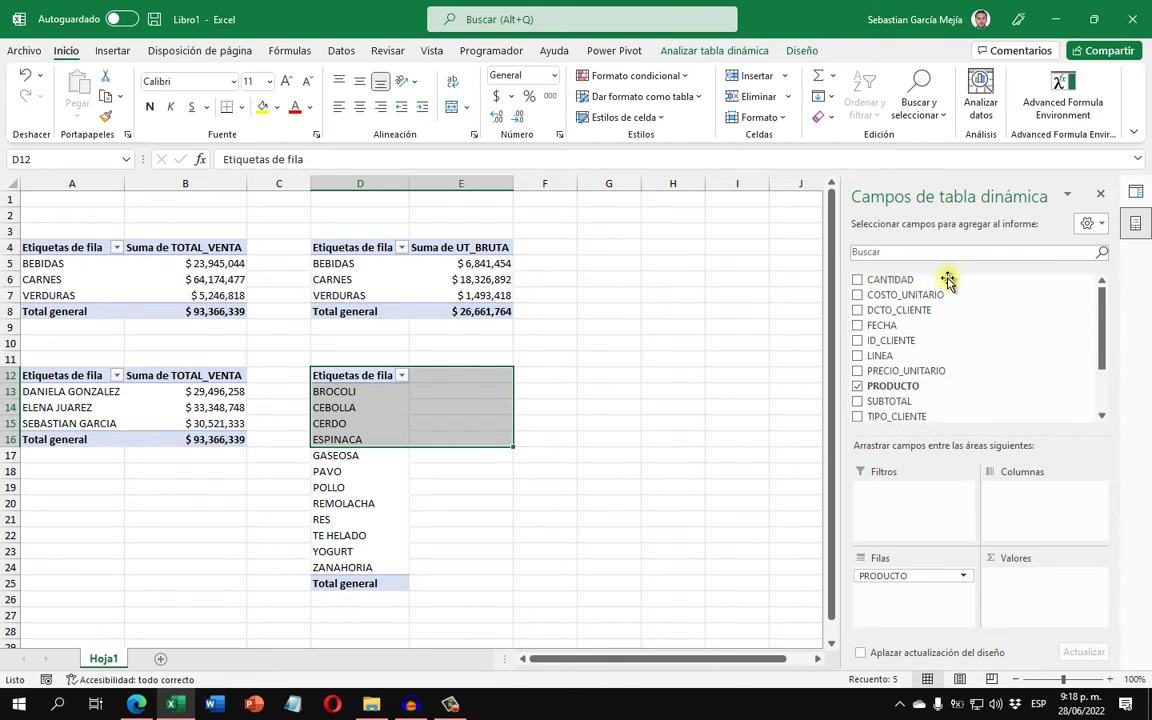
mouse_move(947, 279)
mouse_down()
mouse_move(1020, 373)
mouse_move(1044, 571)
mouse_up()
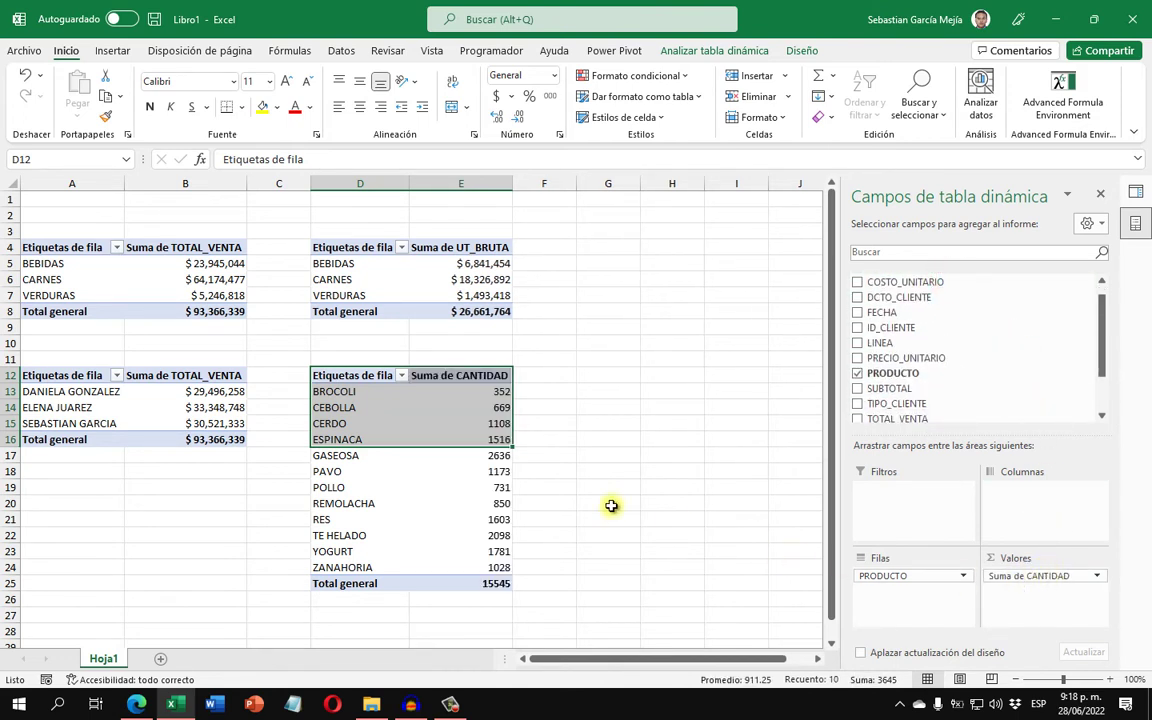
- Format the CANTIDAD values as numbers with thousands separator and 0 decimals
click(478, 394)
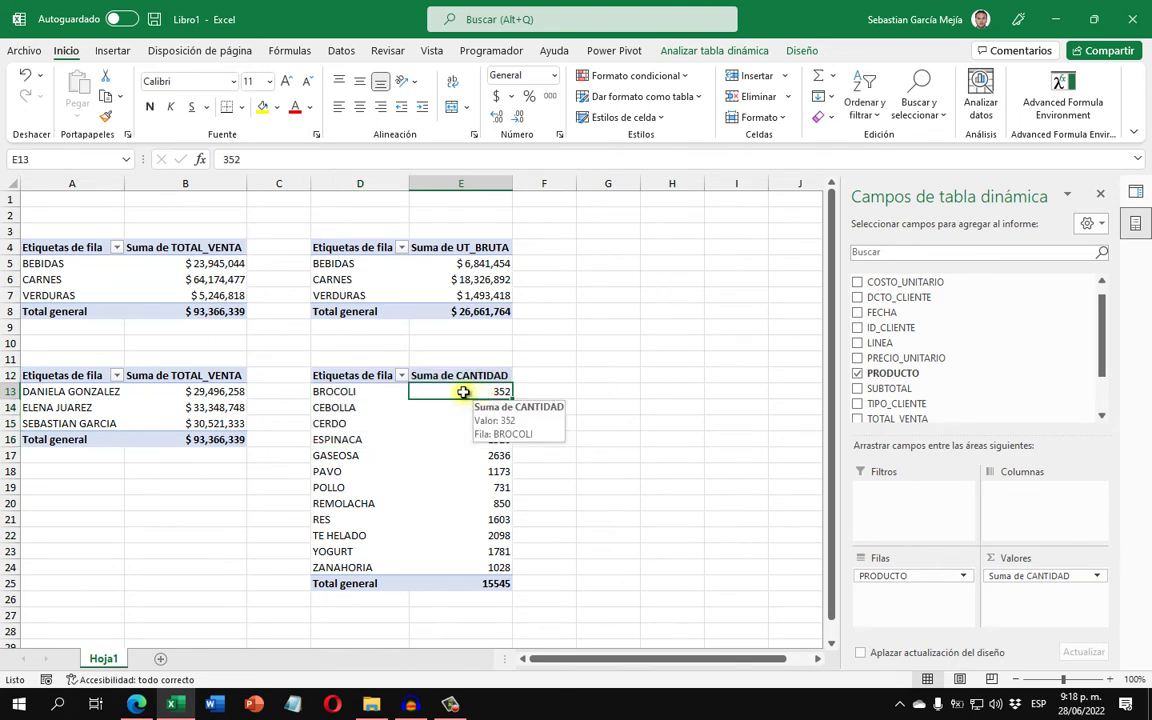
right_click(463, 393)
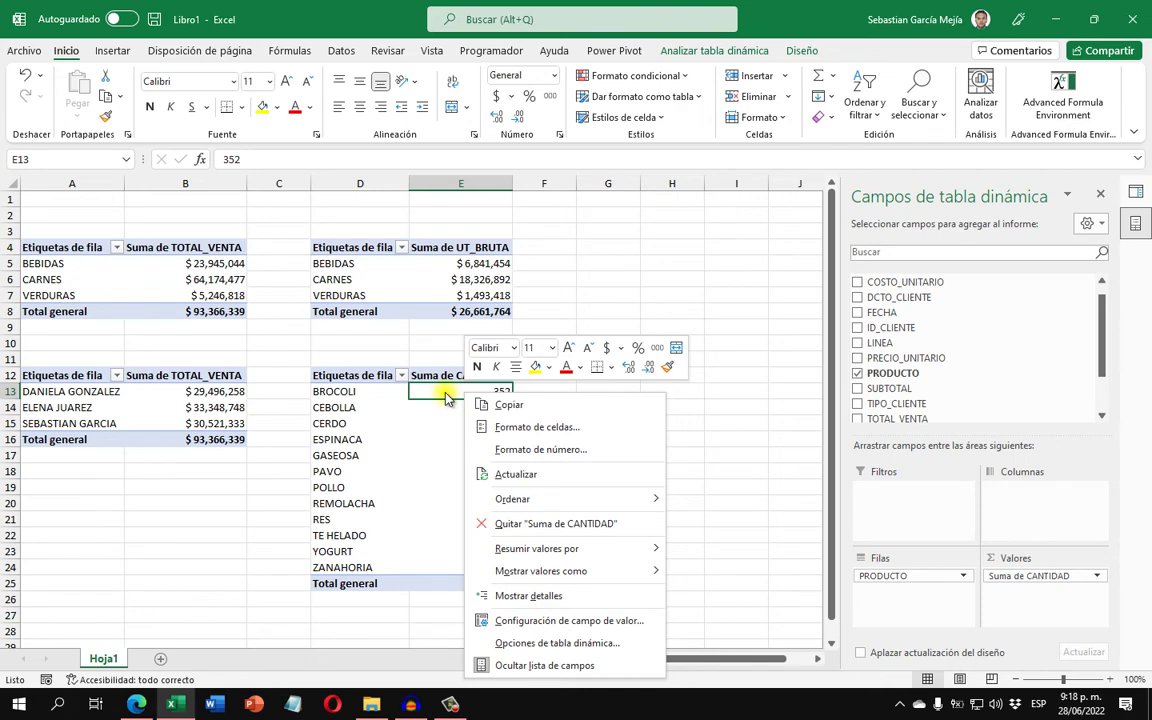
click(540, 449)
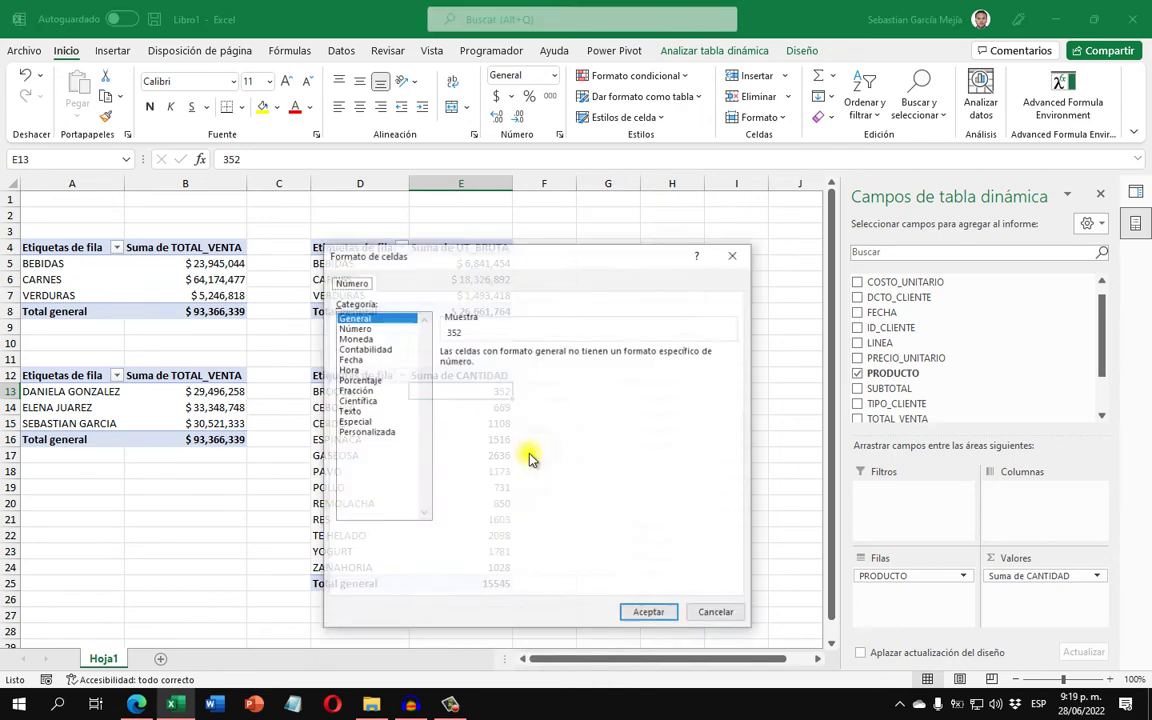
click(354, 328)
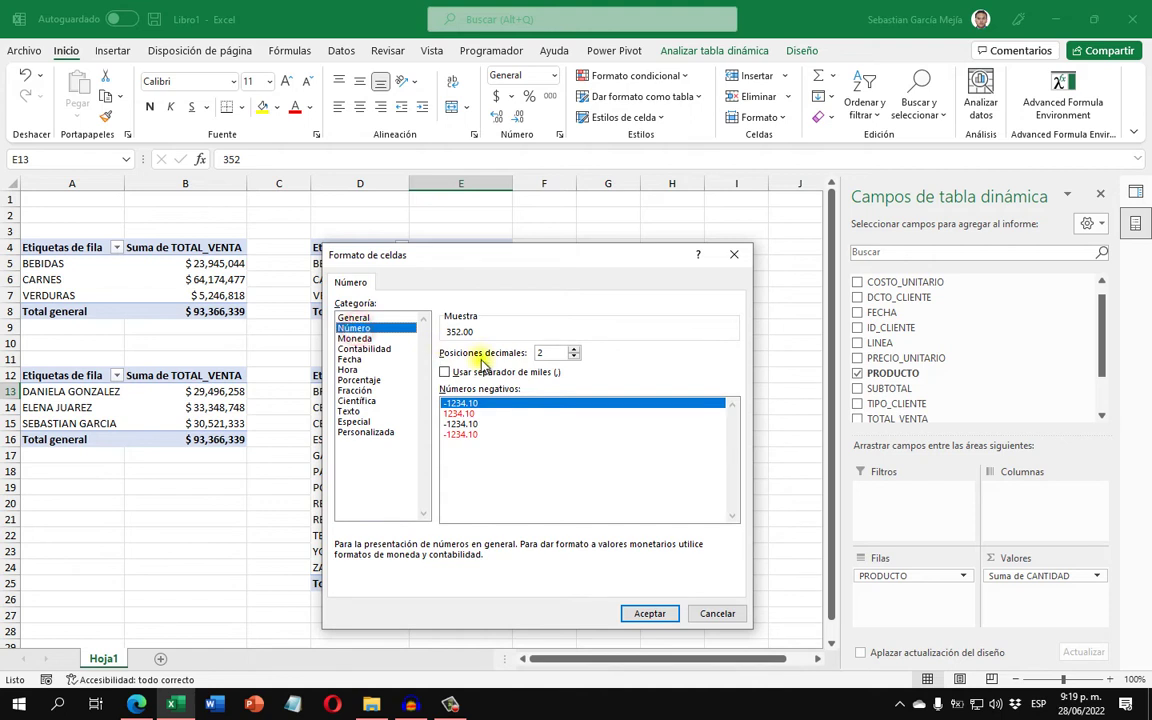
click(475, 373)
click(575, 357)
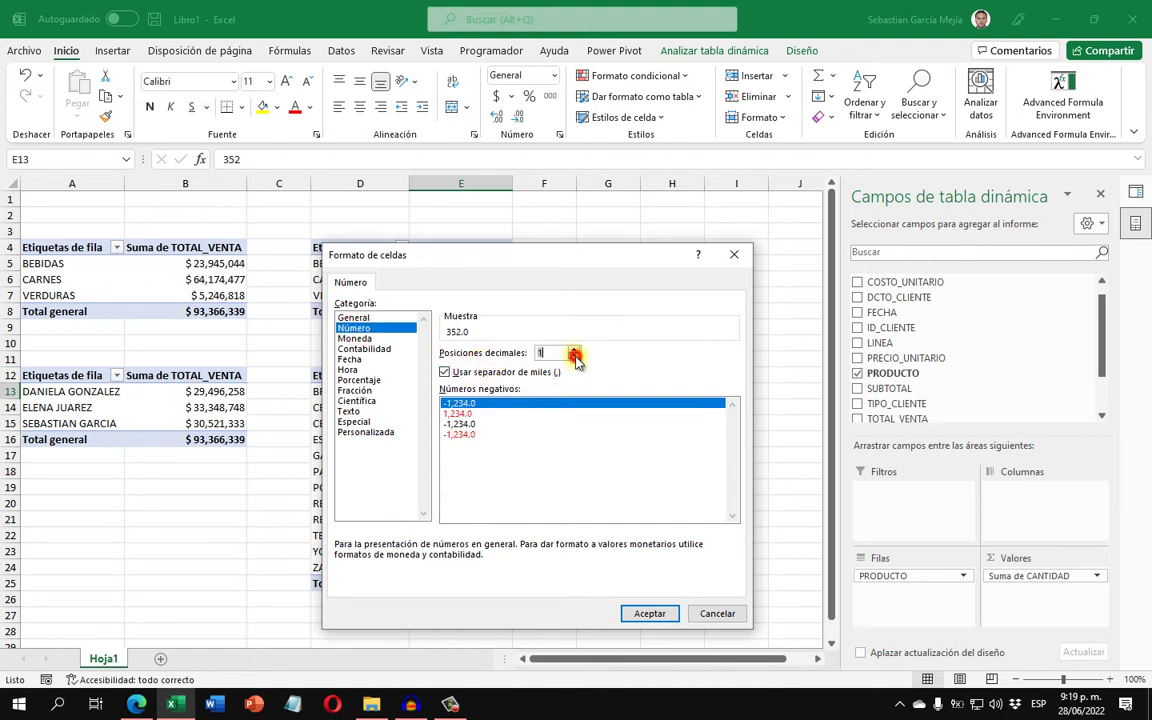
click(575, 357)
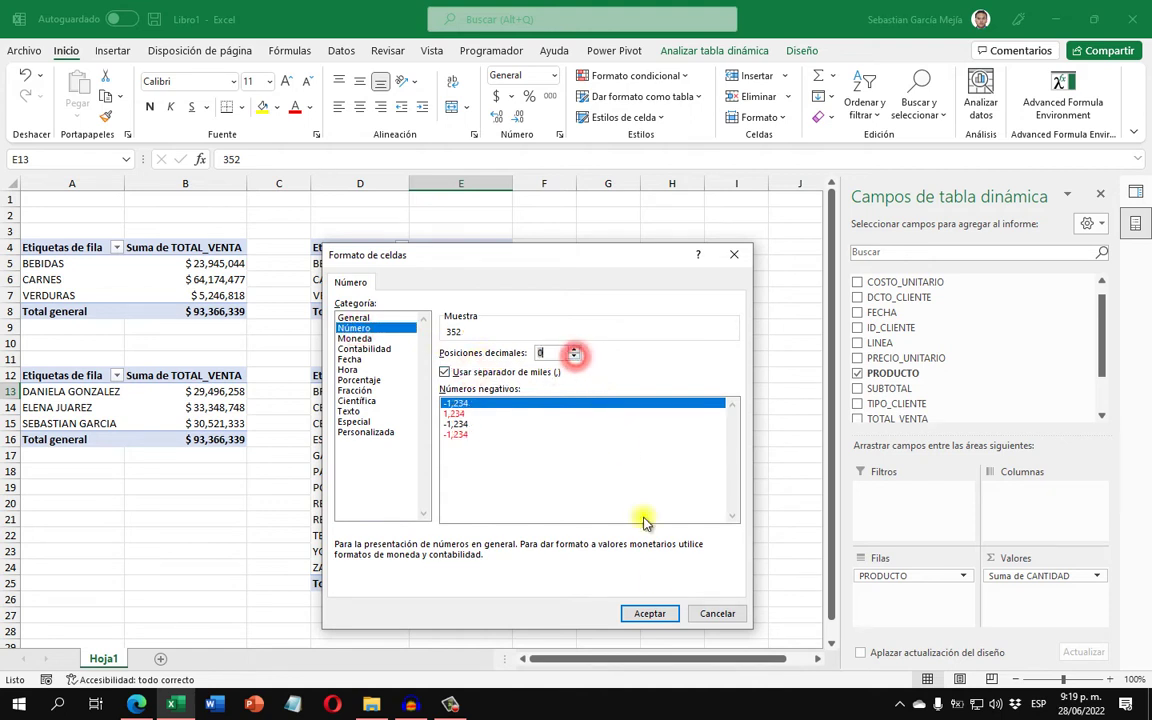
click(650, 610)
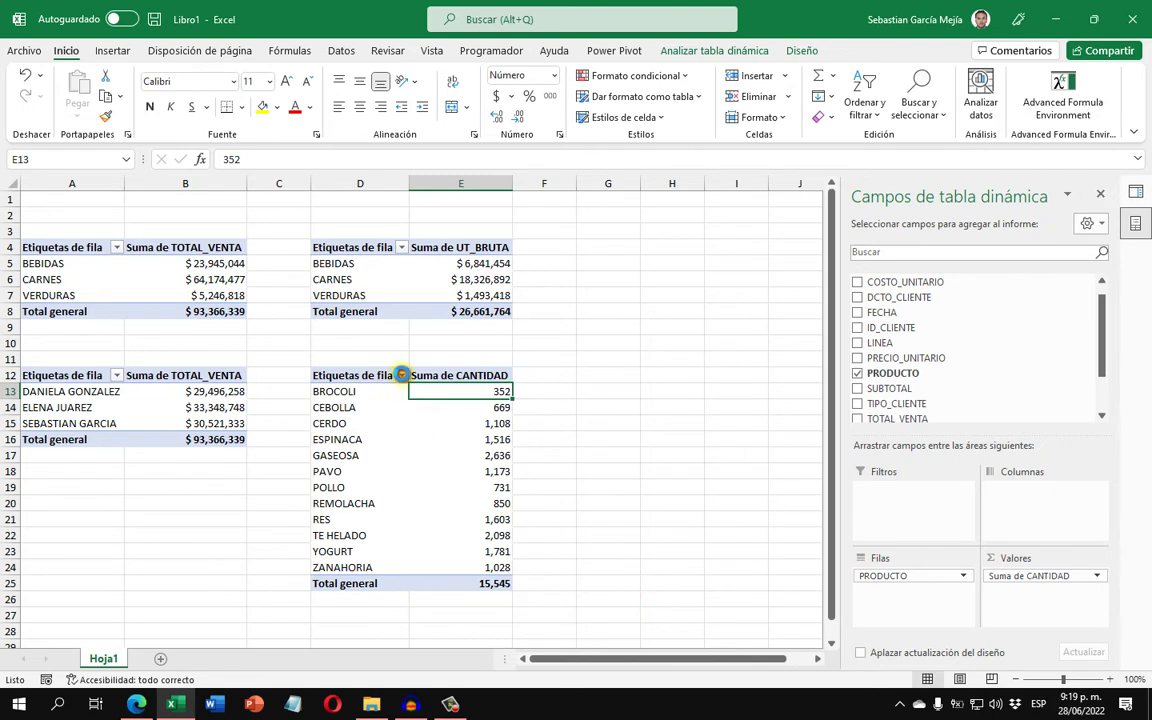
- Sort products by CANTIDAD largest to smallest, with GASEOSA 2,636 at top
click(401, 374)
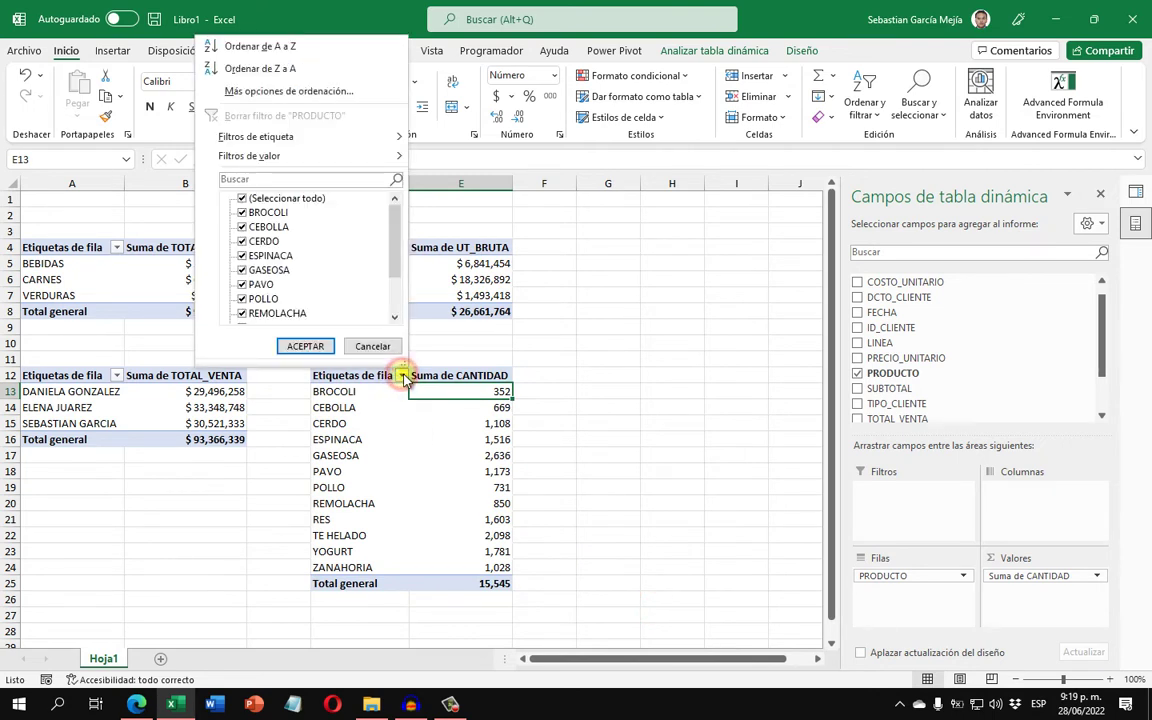
click(474, 400)
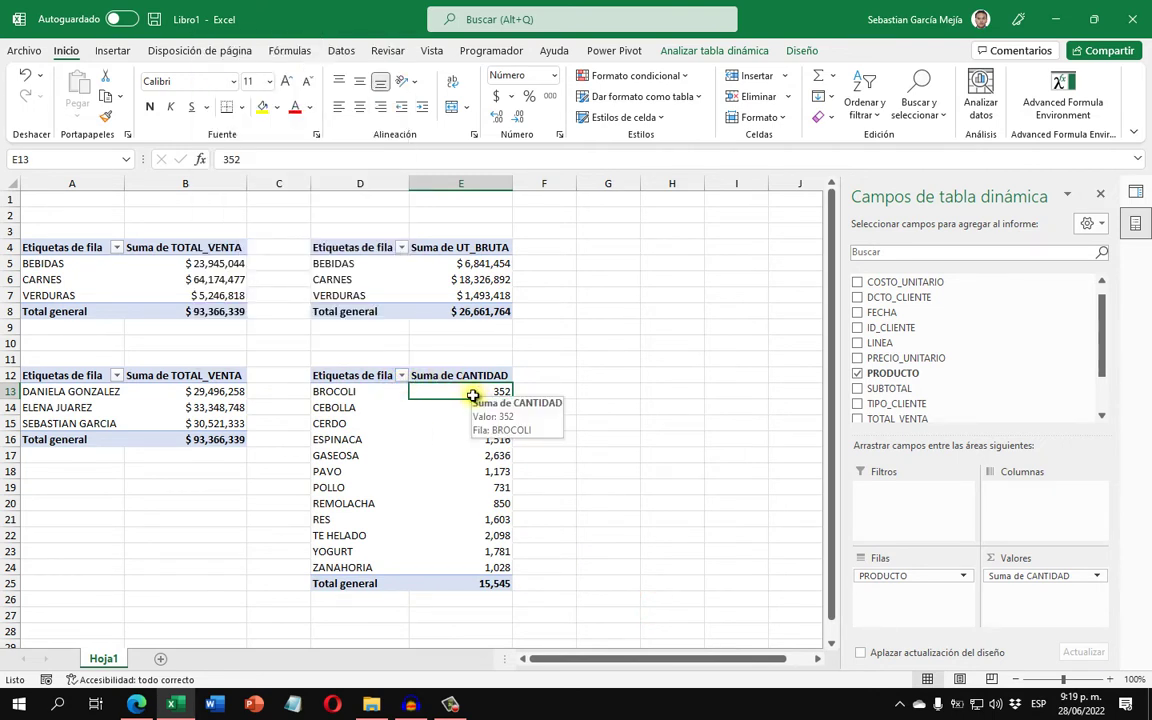
right_click(473, 395)
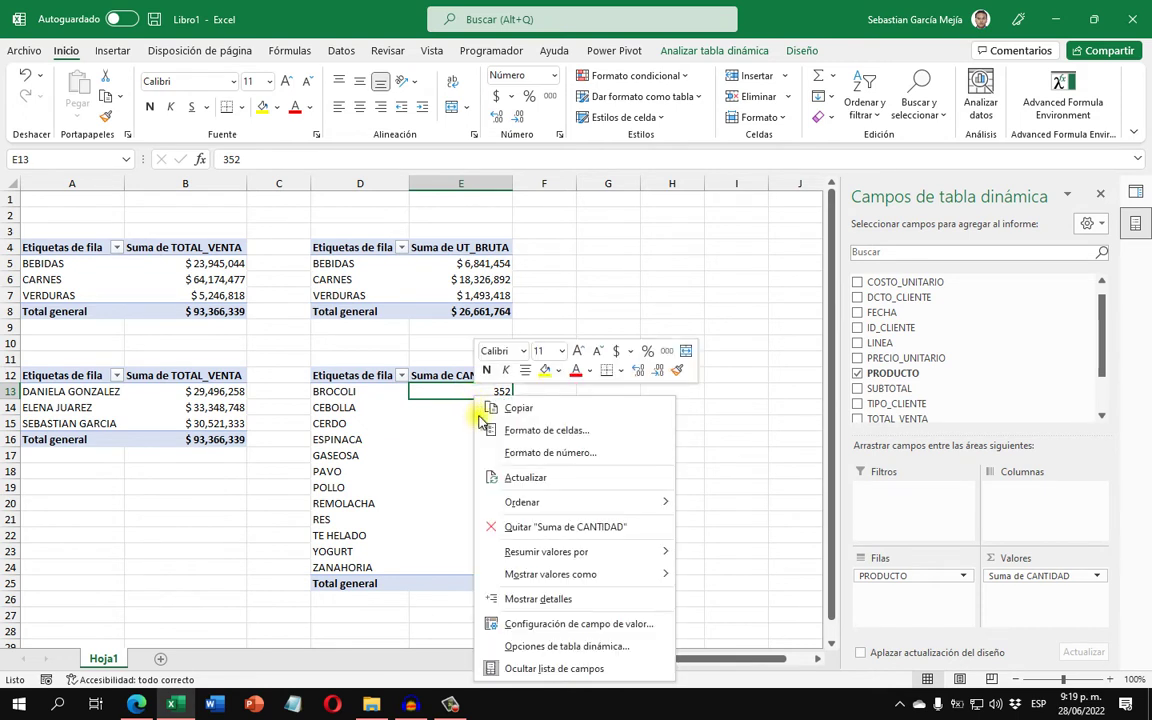
click(610, 501)
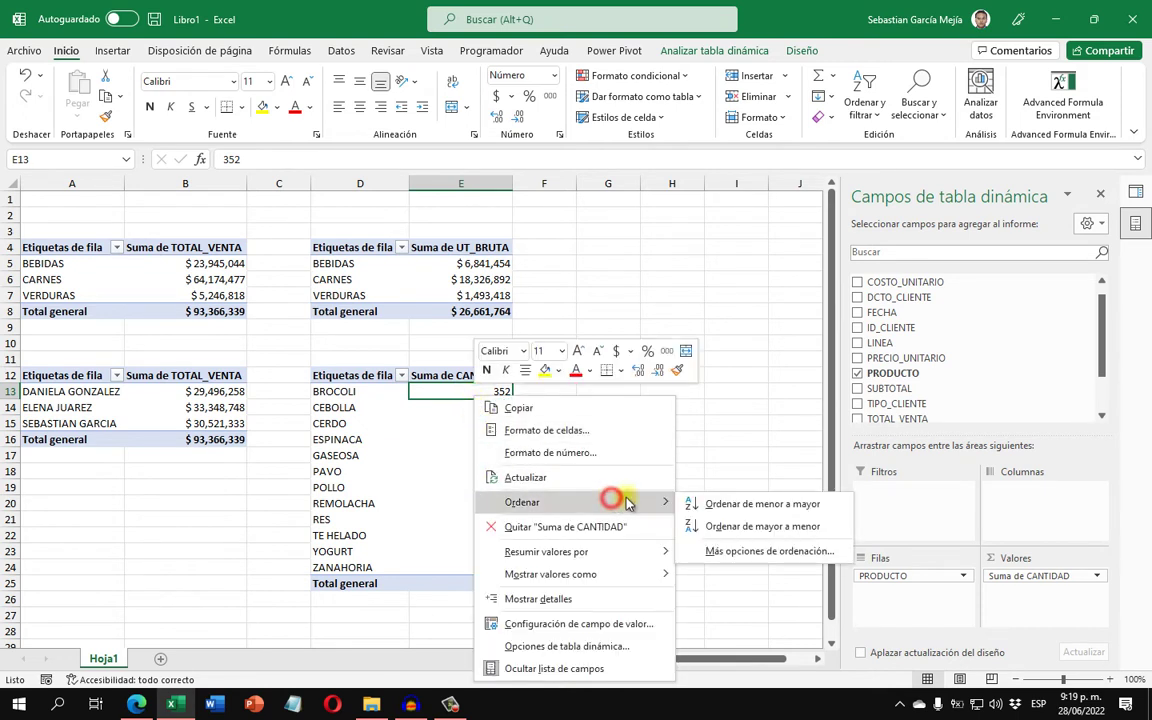
click(760, 526)
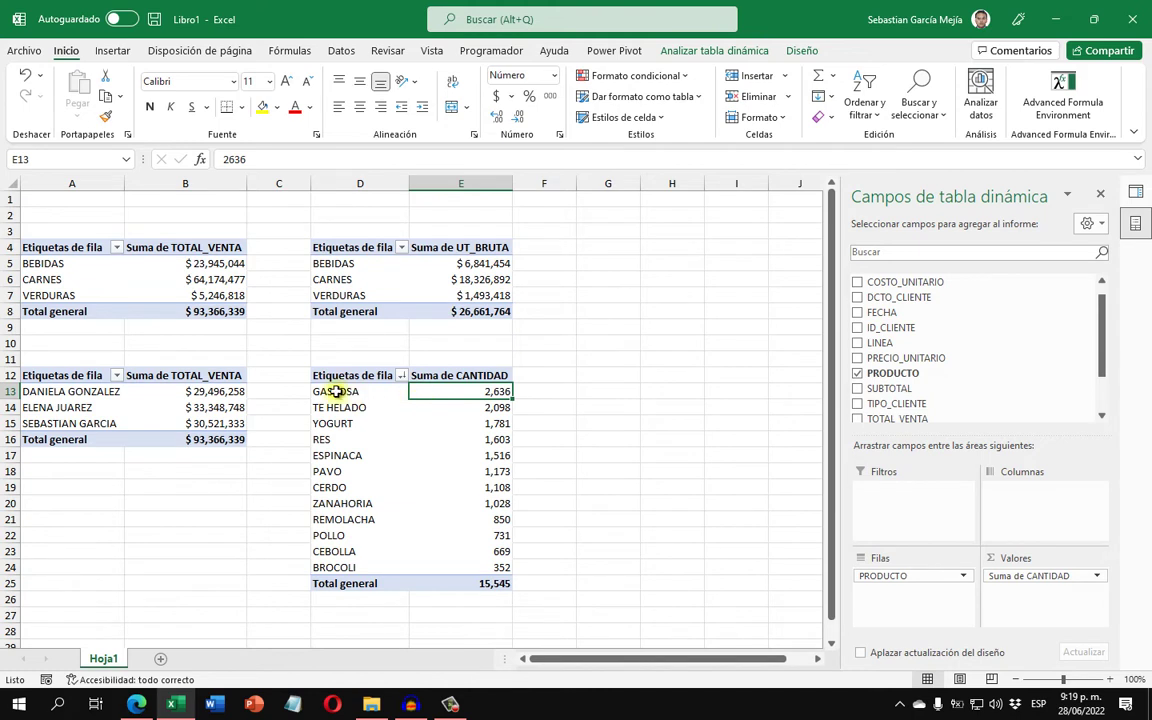
click(335, 391)
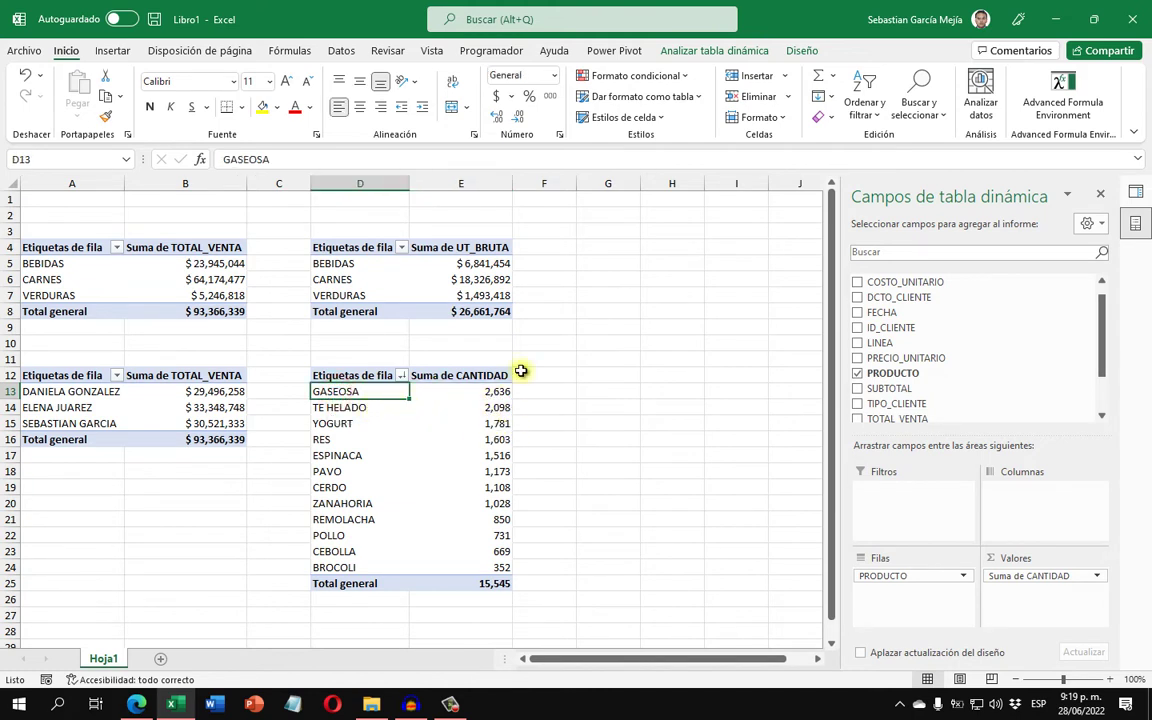
- Show Consultas y conexiones to view the Ventas query's 212 rows and 5 errors
click(617, 322)
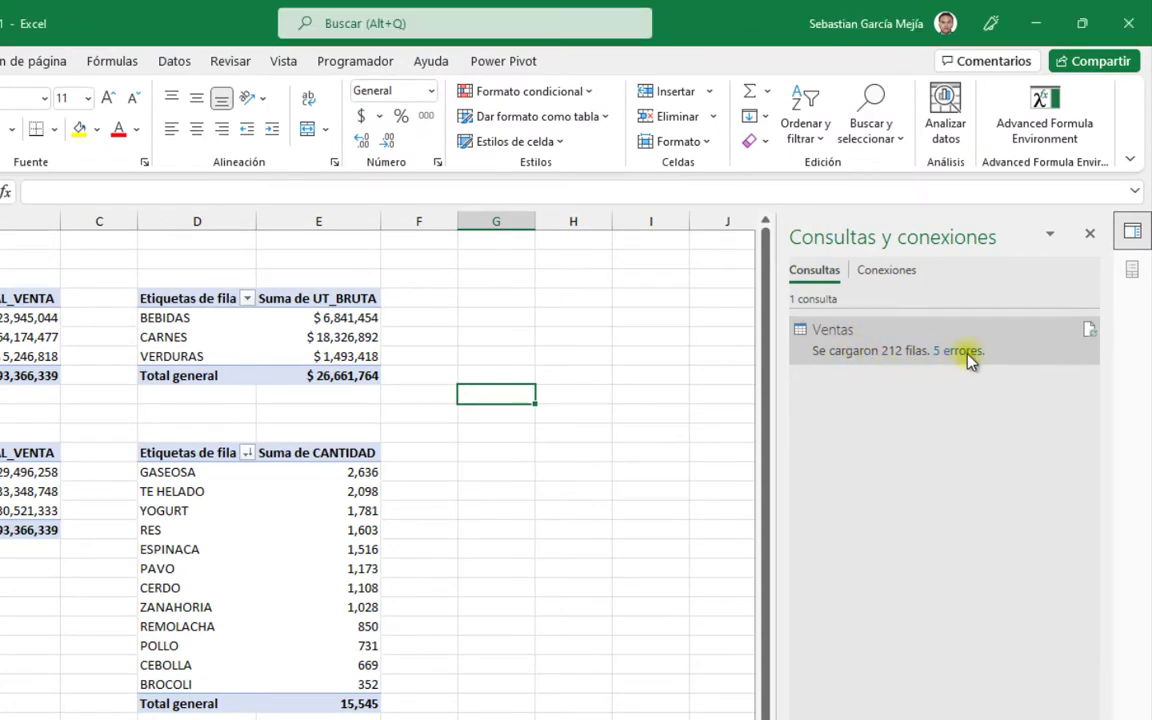
mouse_move(900, 340)
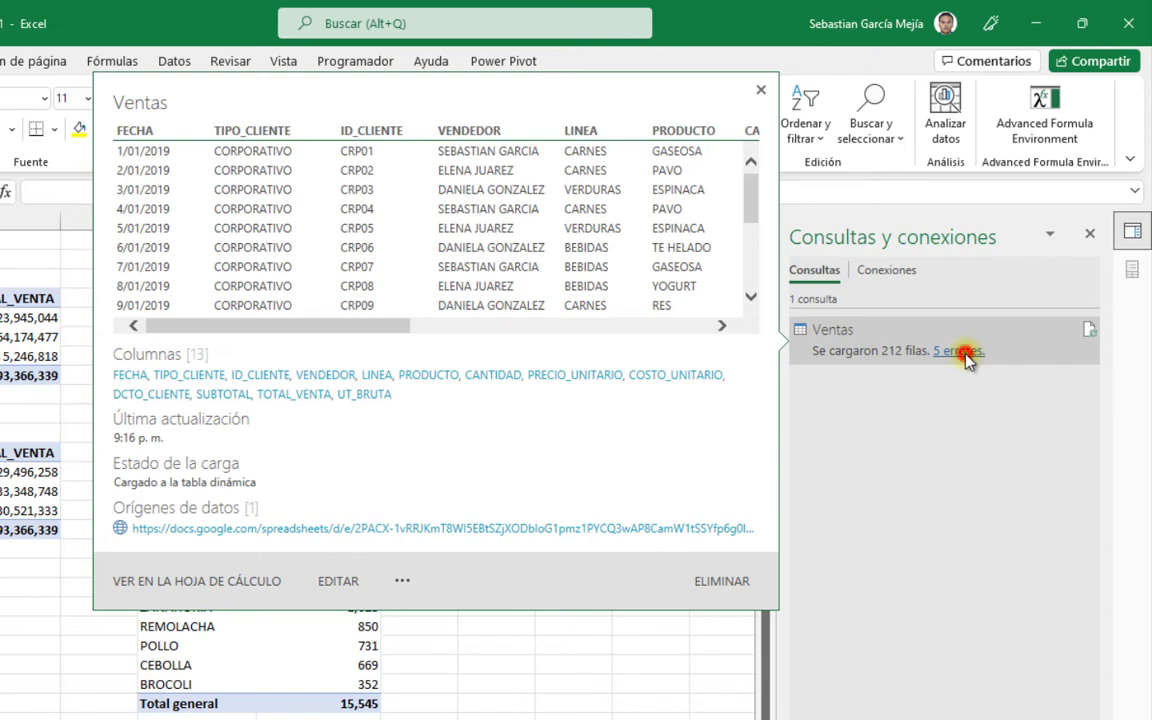
- Open the 5 errores list and inspect the SUBTOTAL error converting '$ -' to Number
click(958, 351)
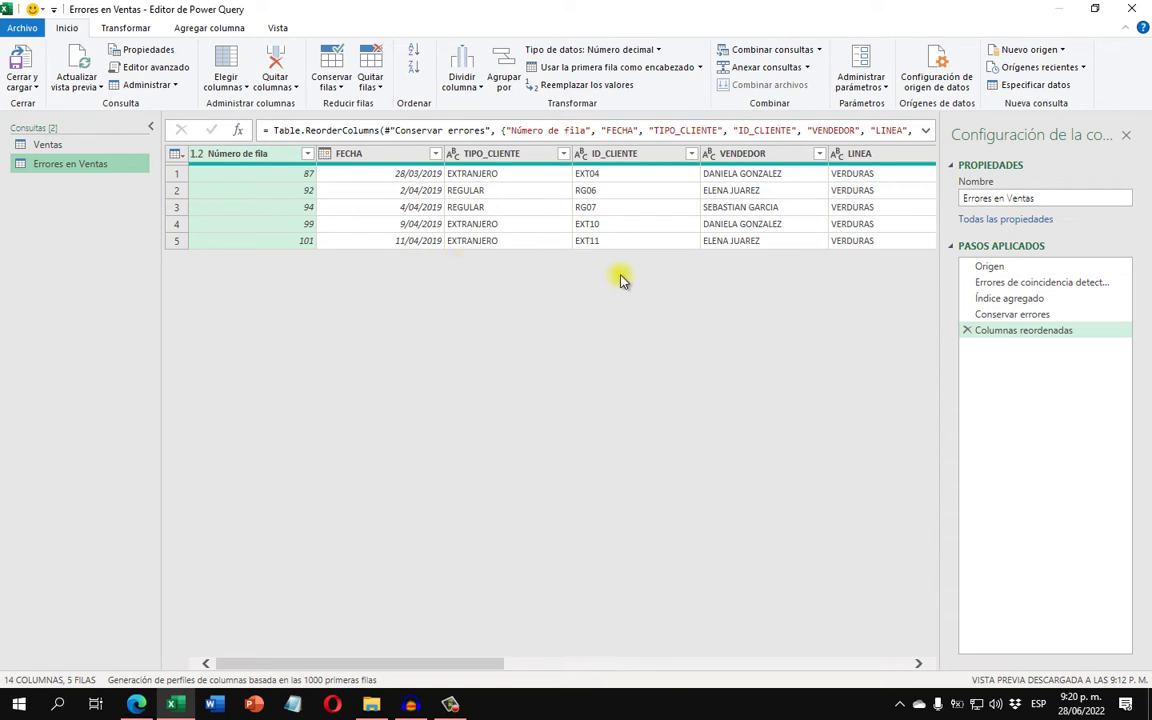
drag(390, 668, 873, 660)
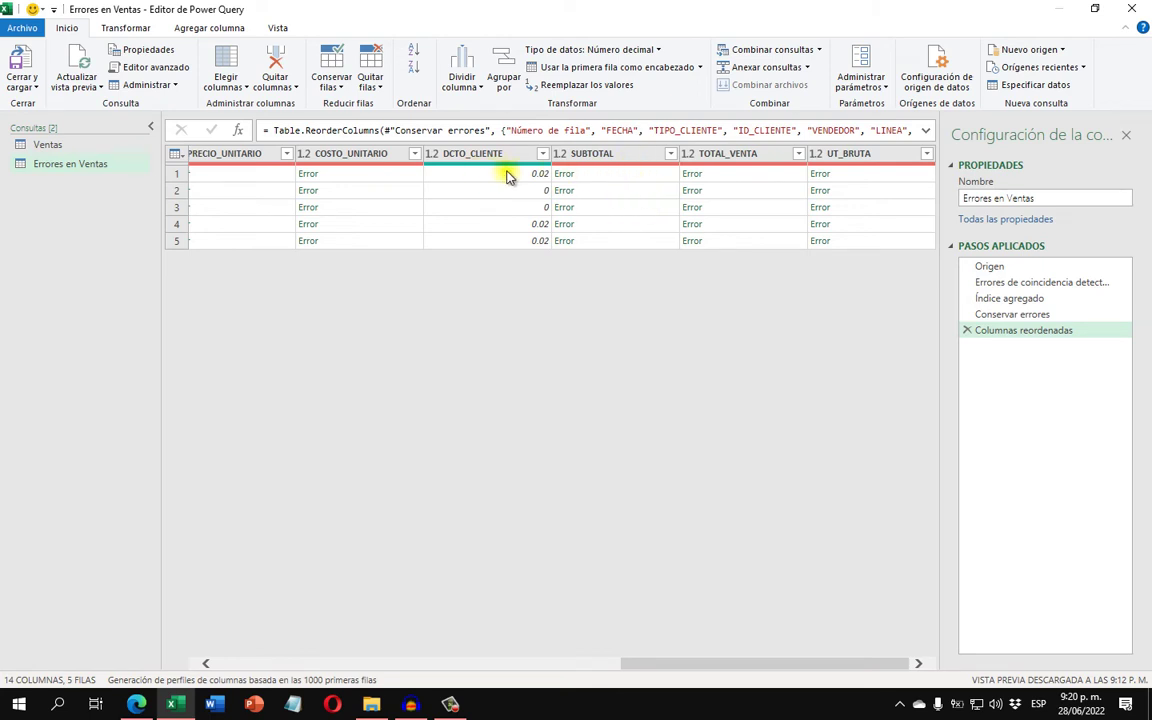
click(633, 176)
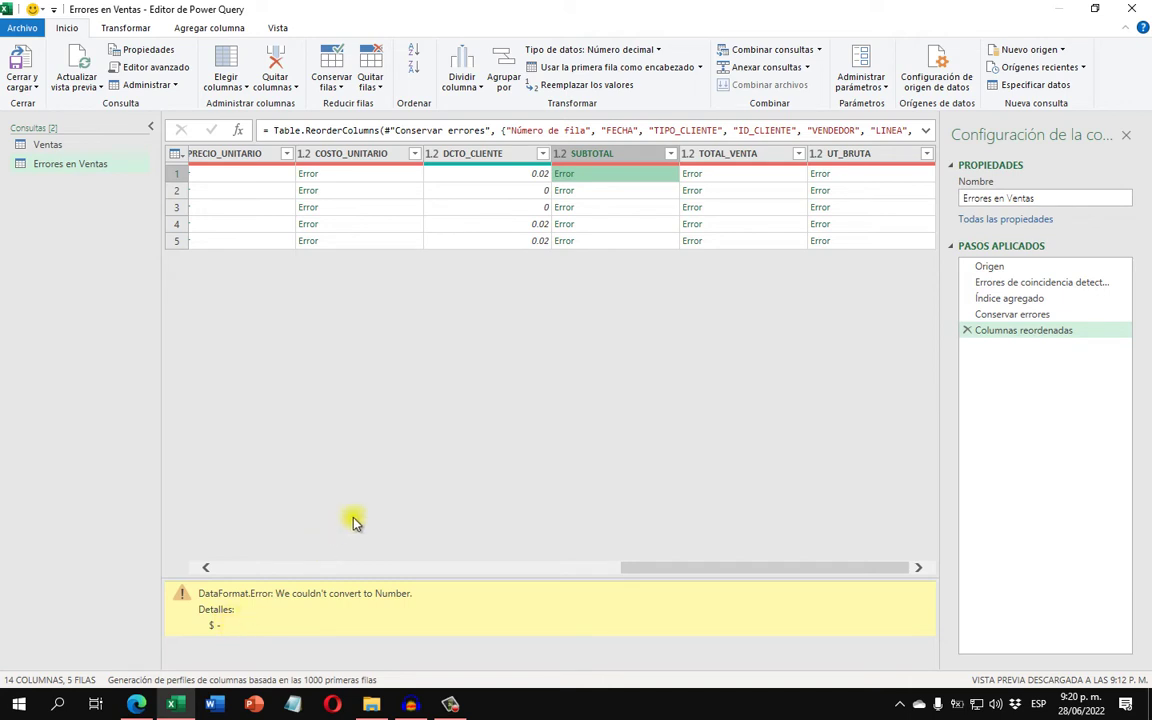
drag(640, 572, 352, 567)
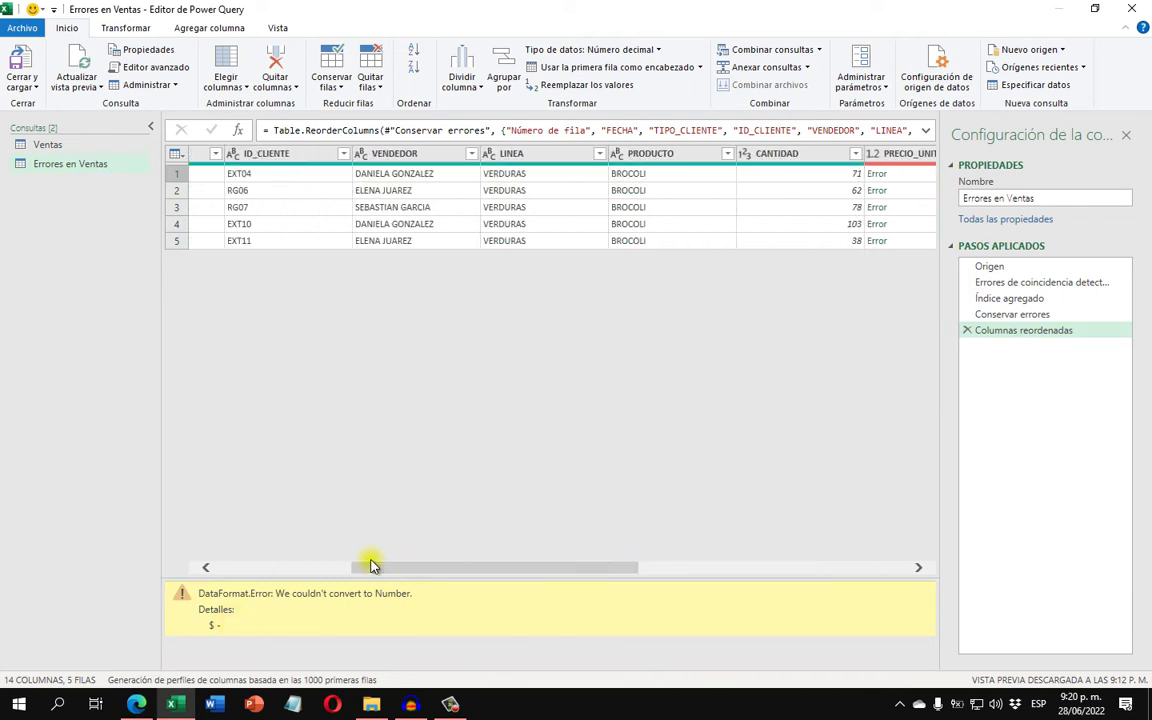
- Delete the Errores en Ventas query
right_click(85, 170)
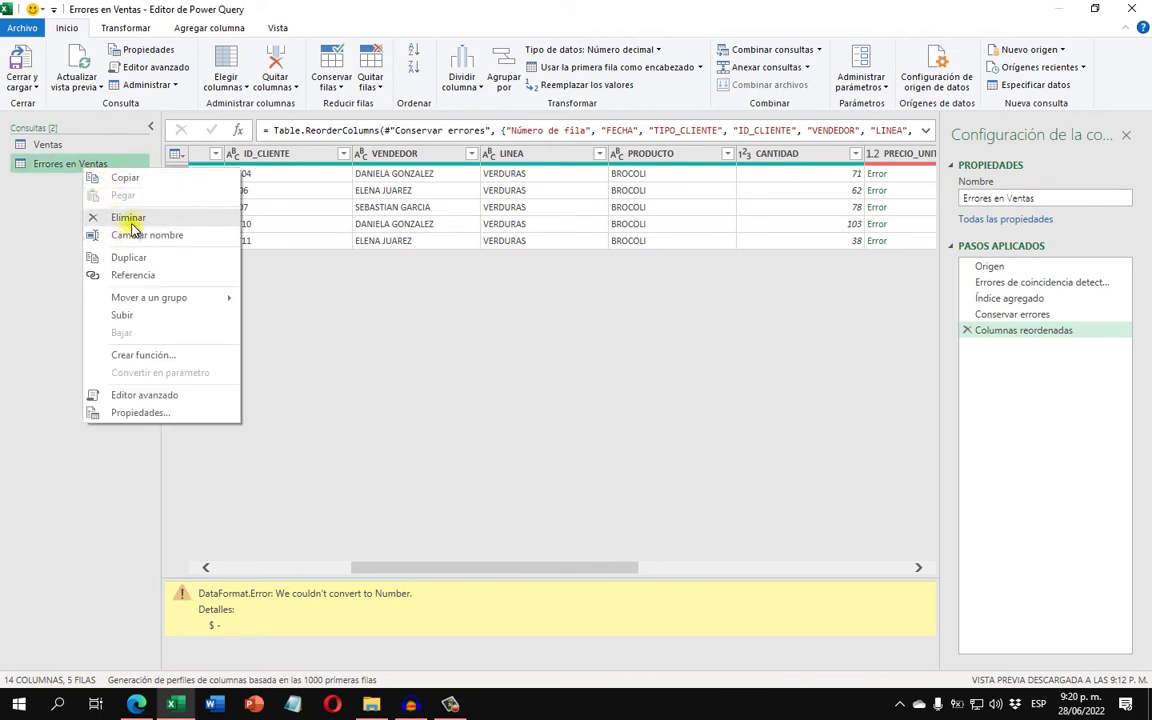
click(130, 219)
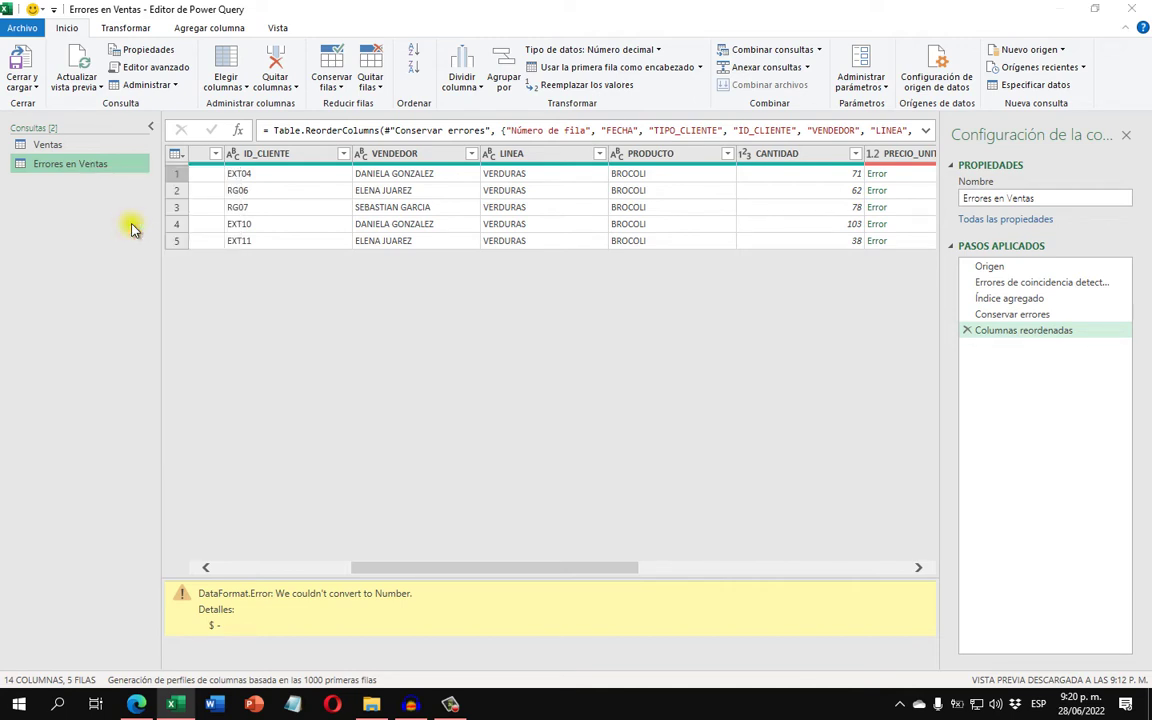
click(653, 375)
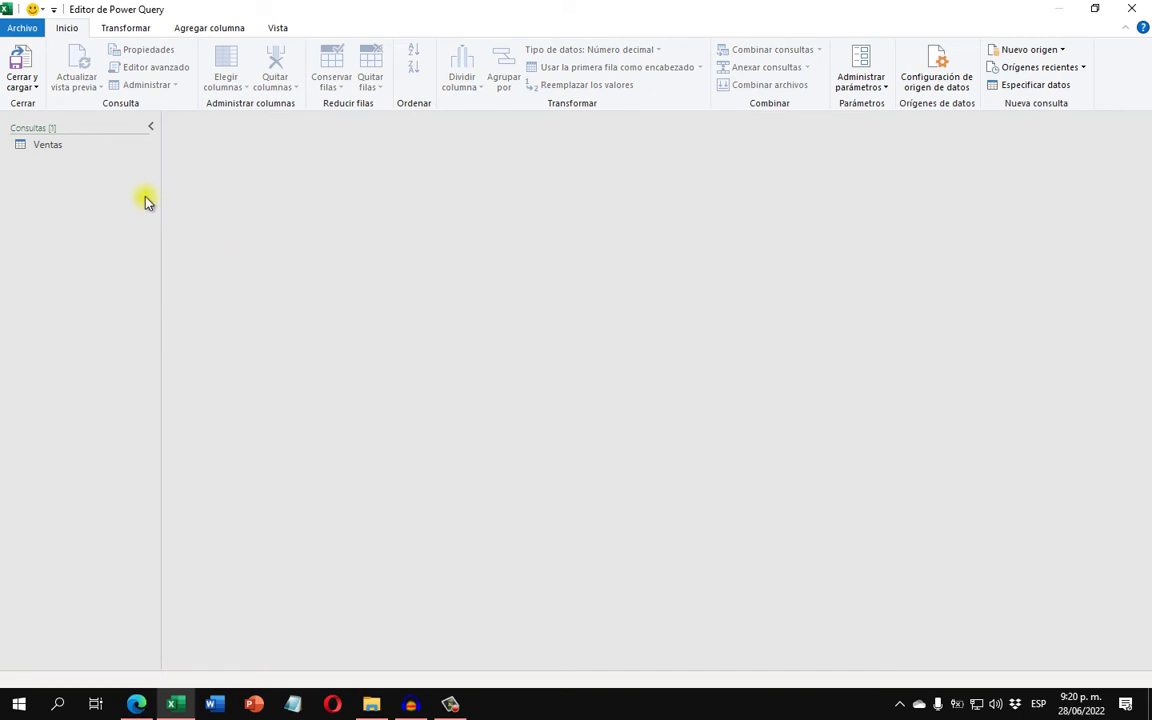
- Back on Ventas, review PRECIO_UNITARIO and COSTO_UNITARIO values, then select PRECIO_UNITARIO
click(107, 150)
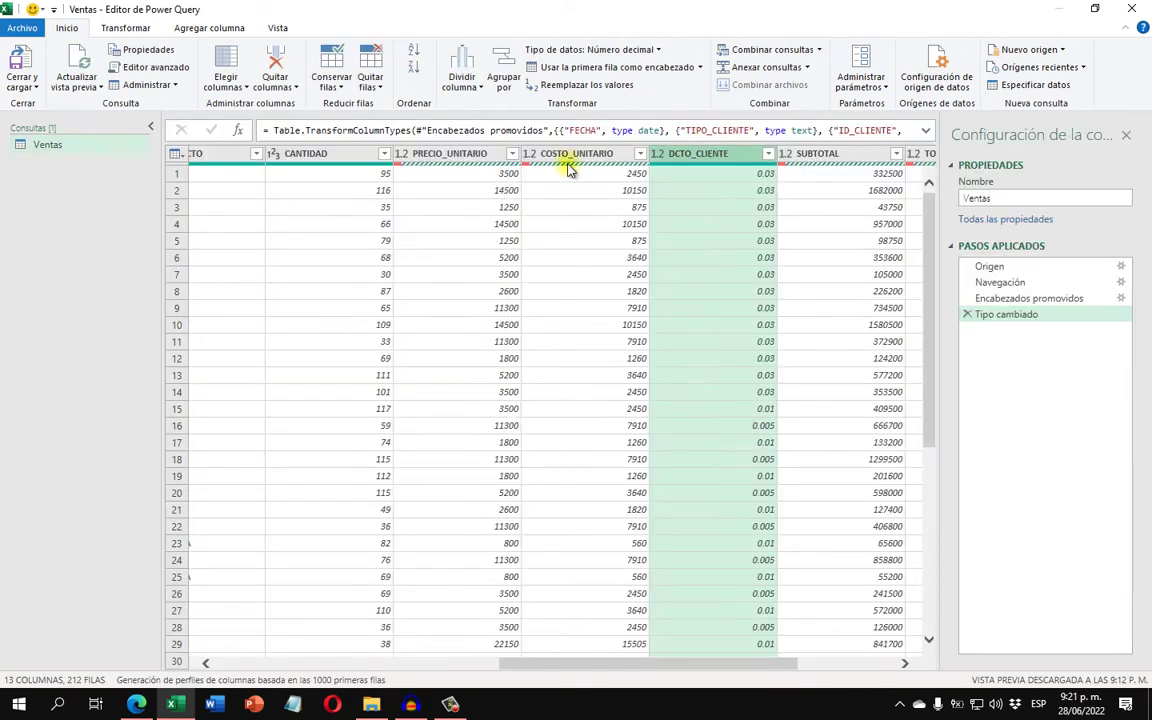
click(529, 153)
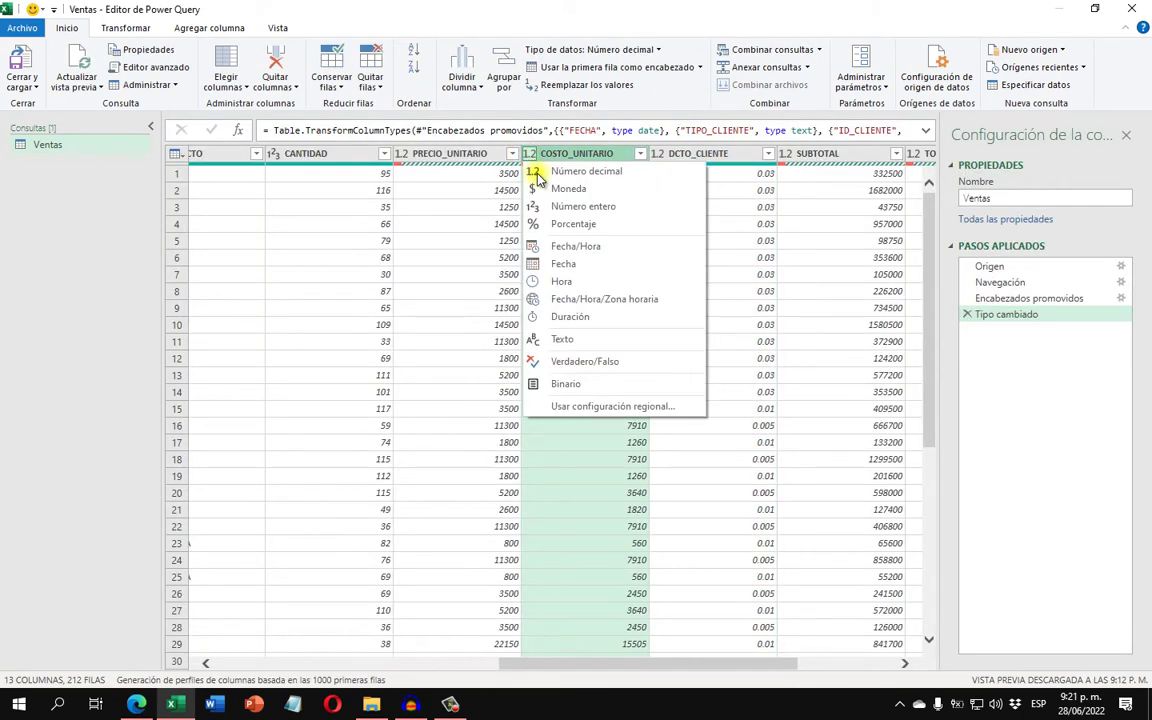
click(478, 155)
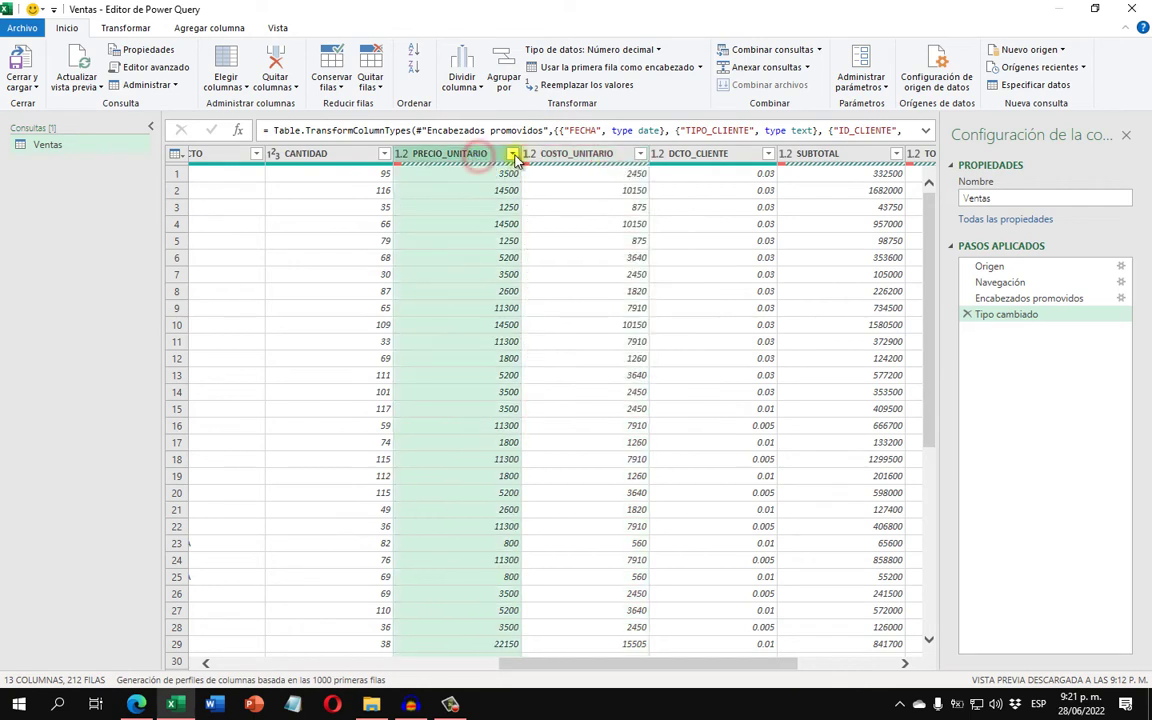
click(514, 155)
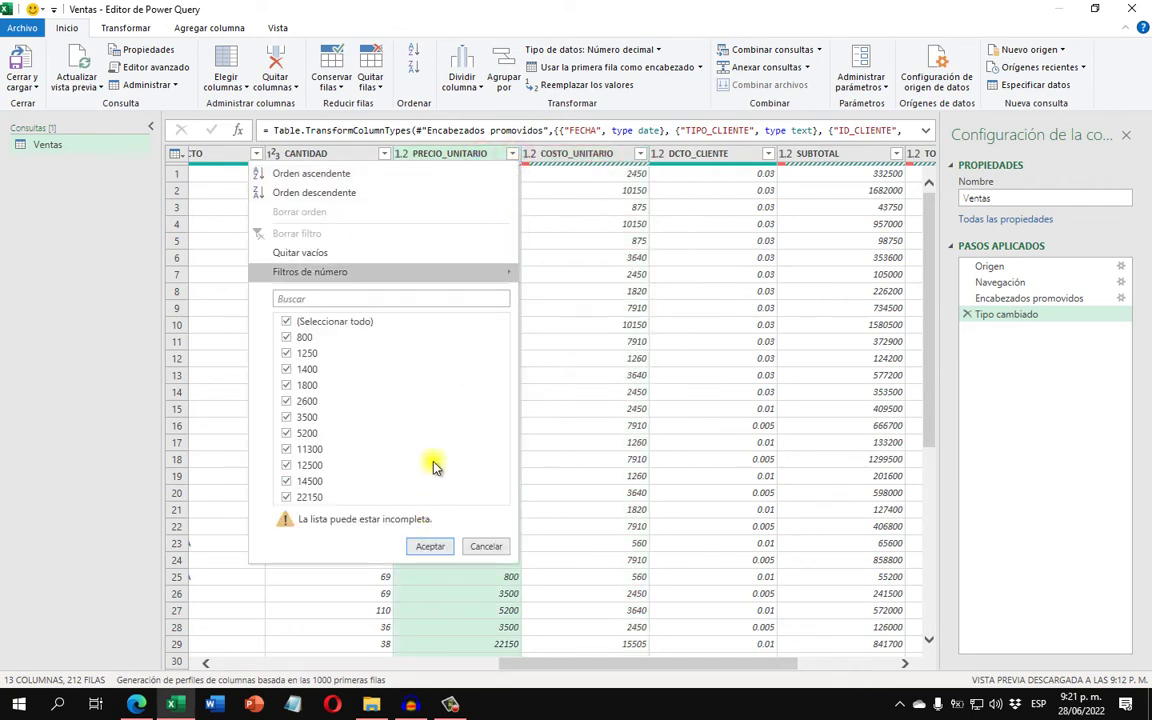
click(560, 153)
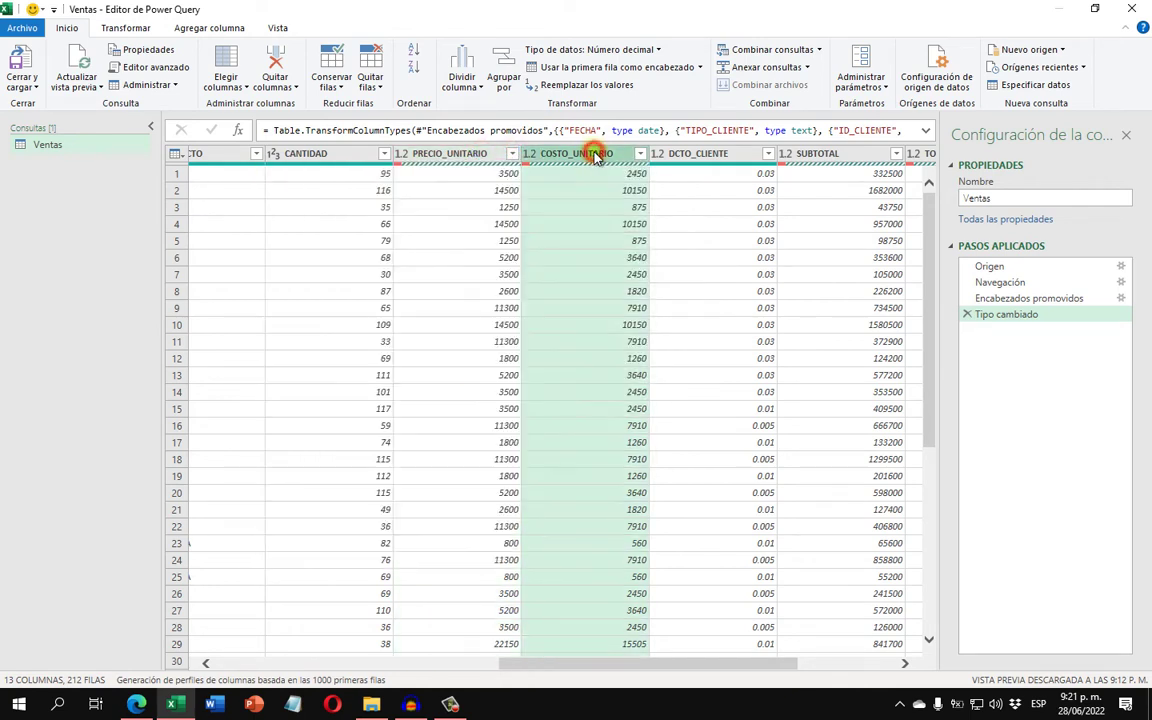
click(639, 155)
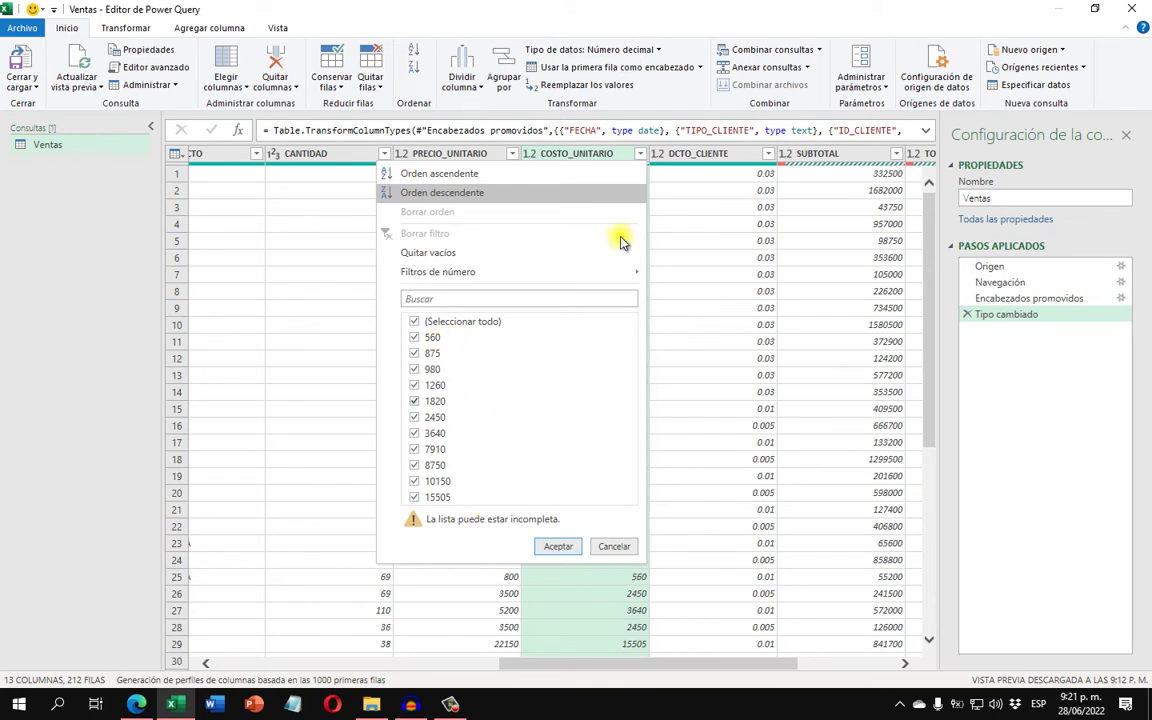
click(598, 156)
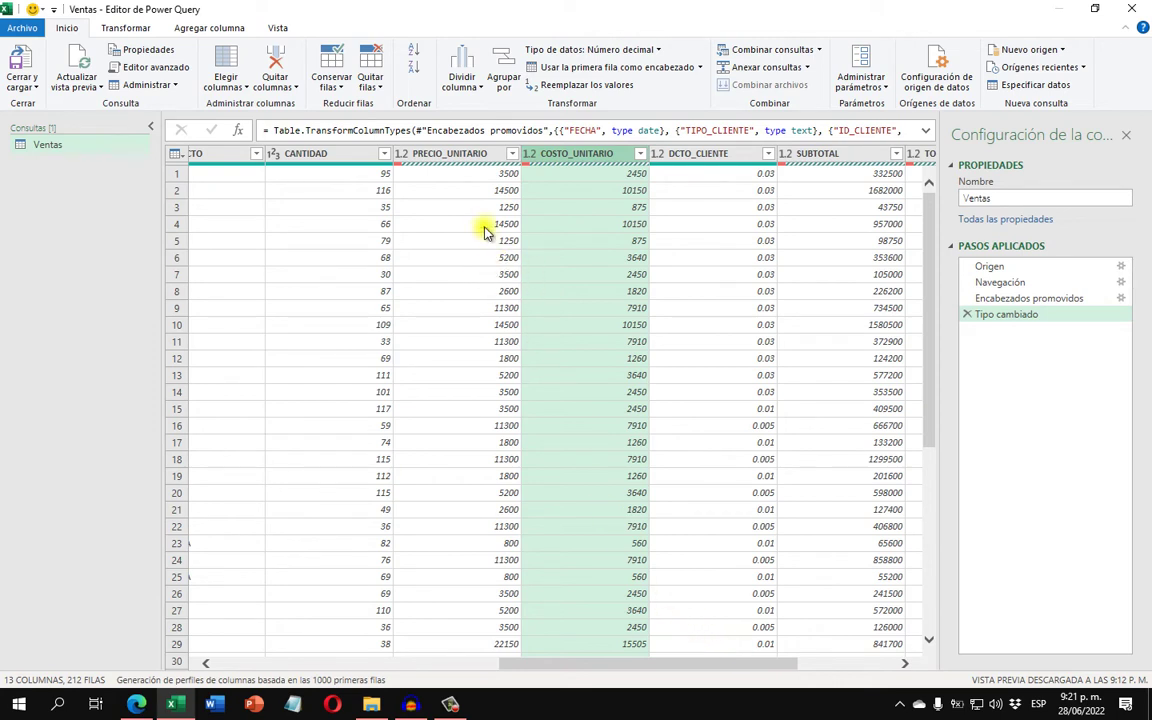
click(487, 155)
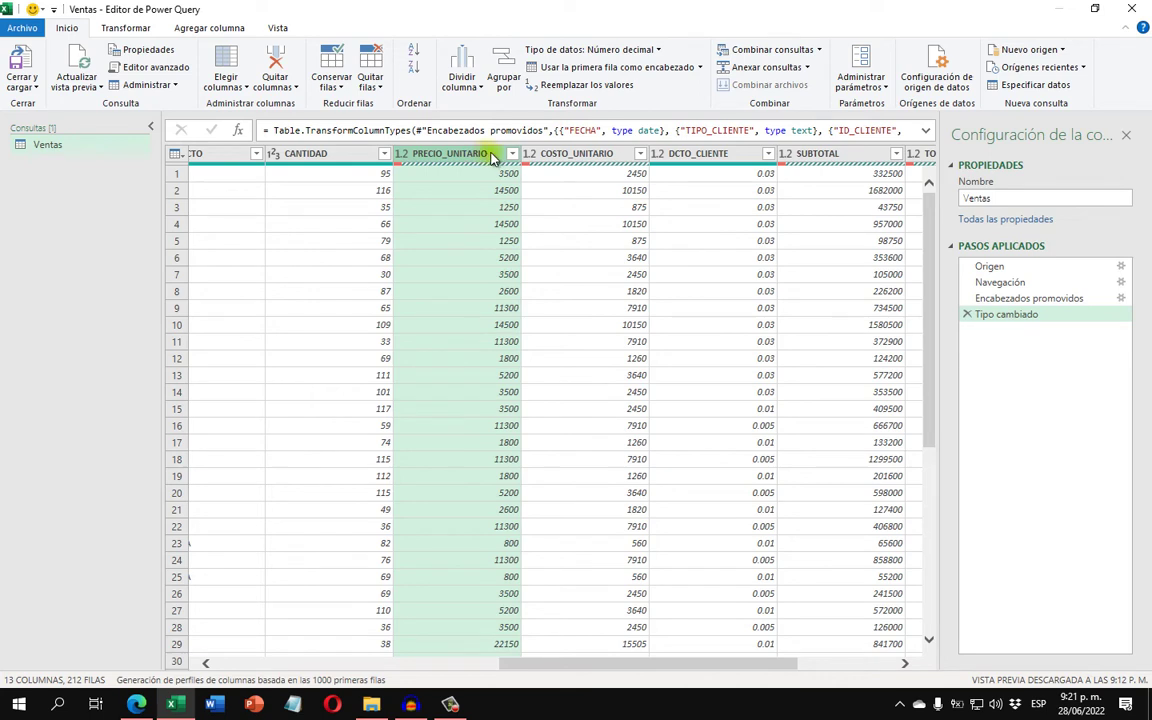
- Remove error rows from PRECIO_UNITARIO, leaving Ventas with 207 rows
right_click(499, 160)
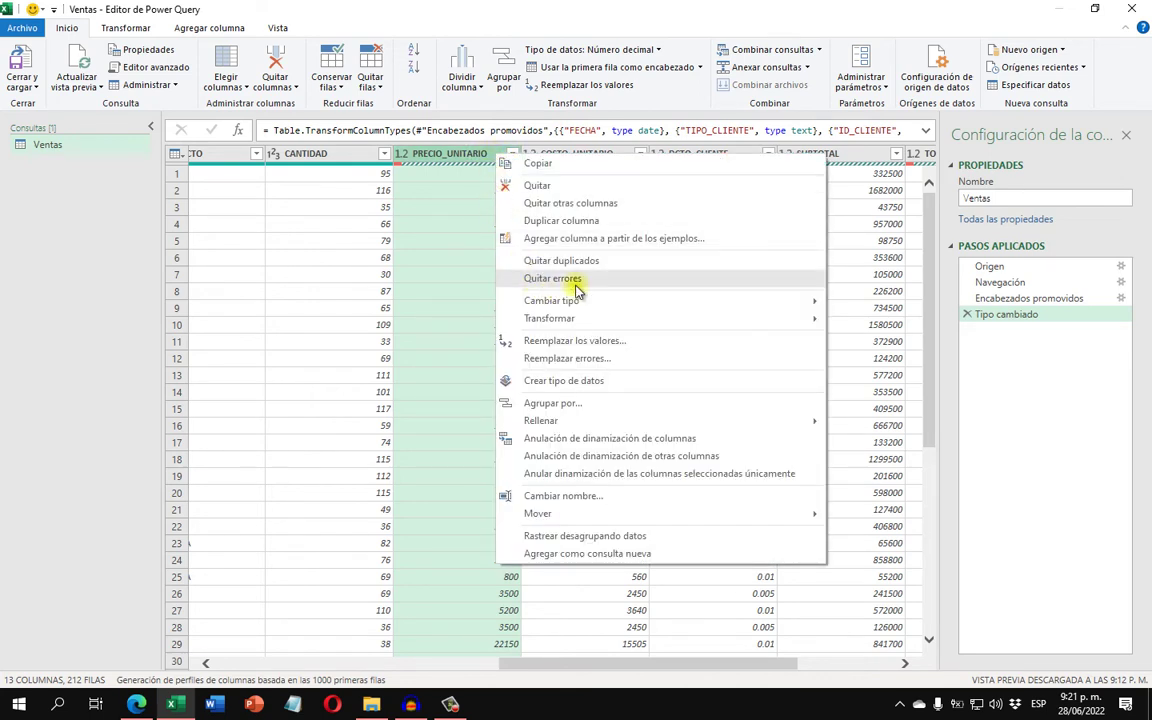
click(587, 281)
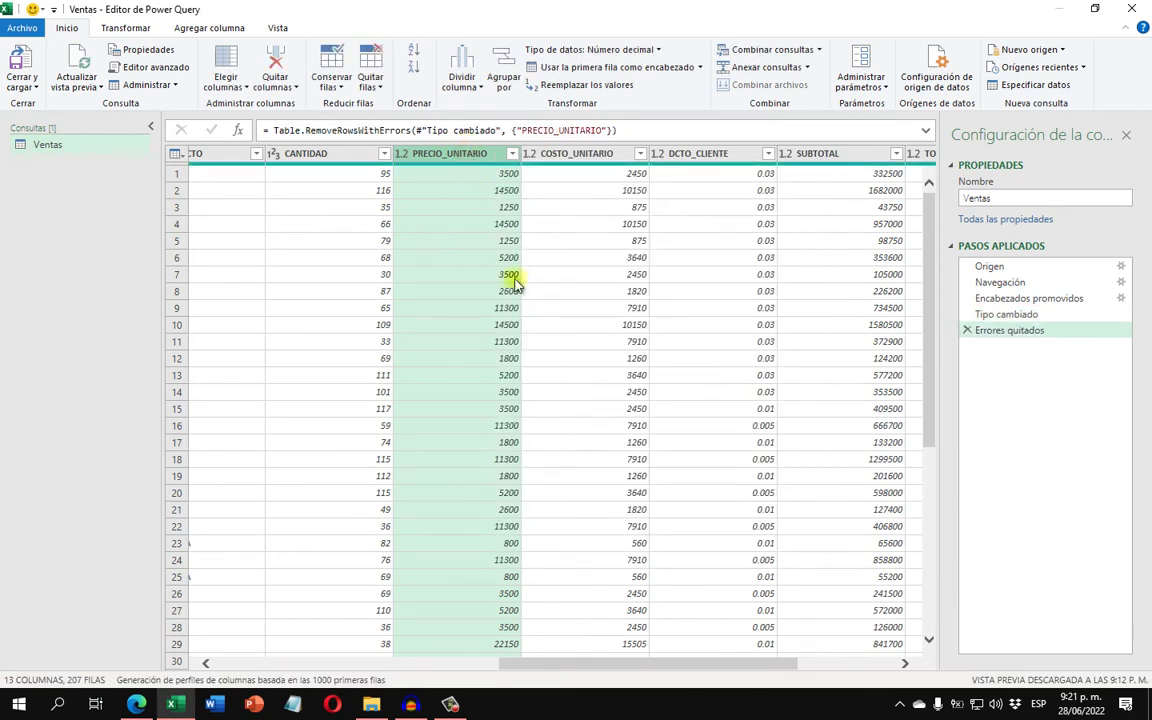
mouse_move(532, 662)
mouse_down()
mouse_move(690, 664)
mouse_move(247, 664)
mouse_move(715, 674)
mouse_up()
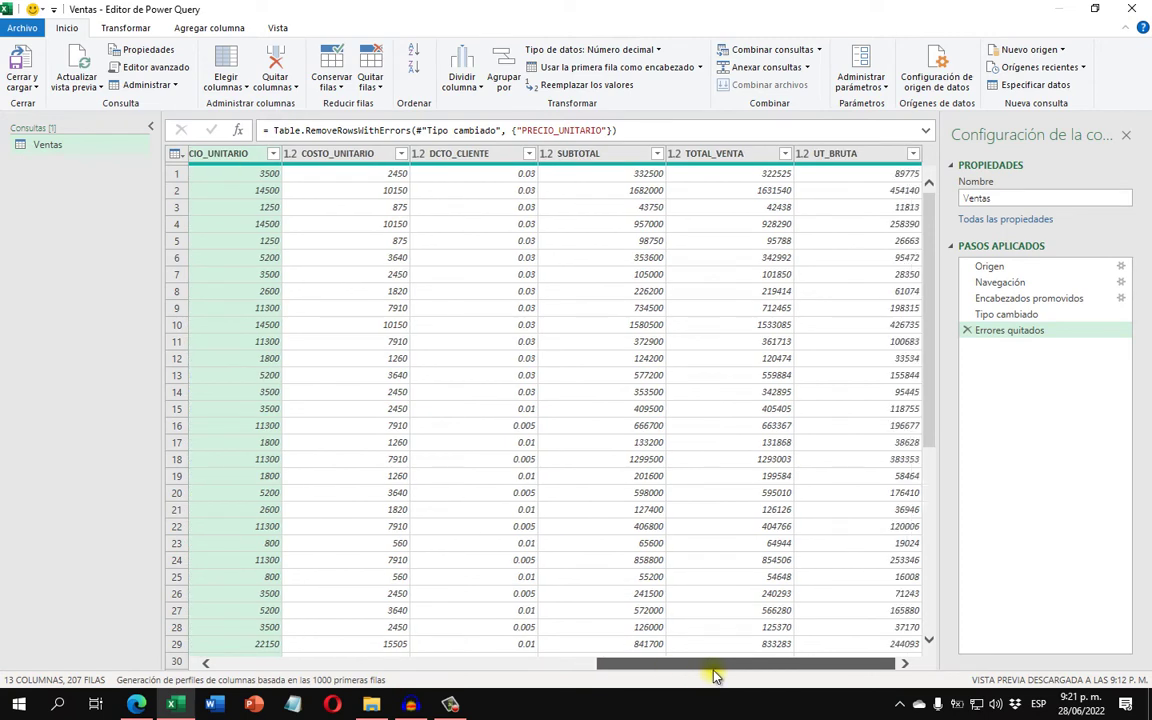
click(135, 705)
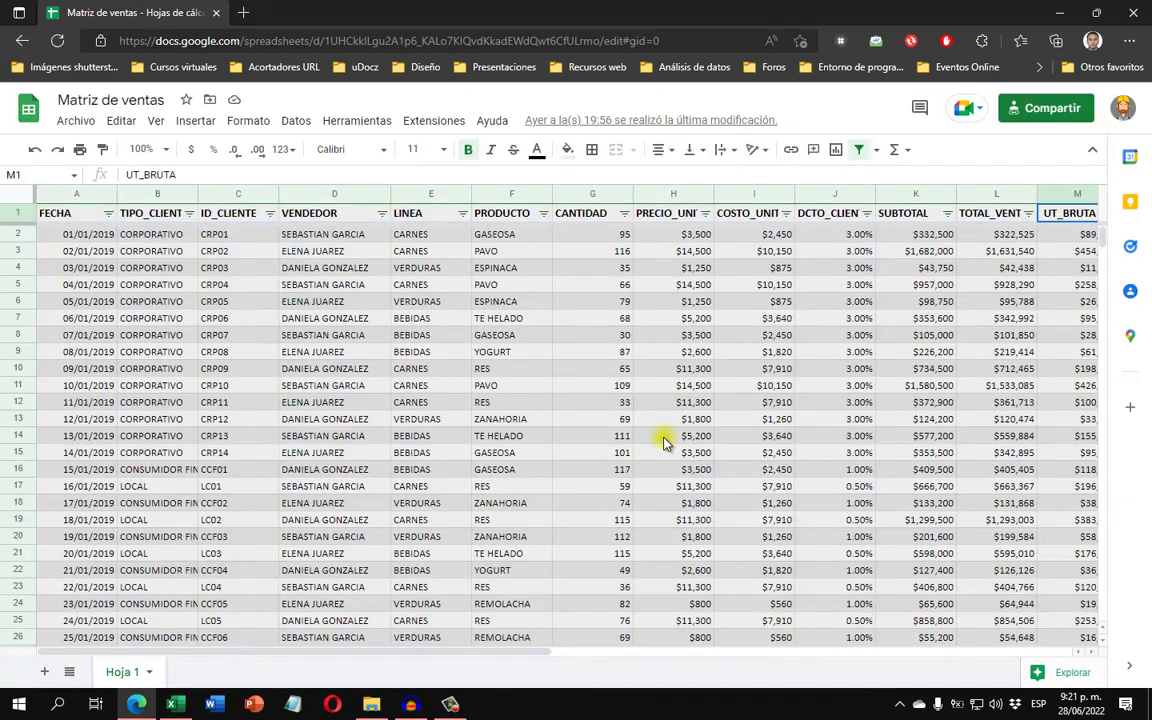
scroll(663, 437, down, 2)
scroll(663, 437, down, 2)
scroll(663, 442, down, 2)
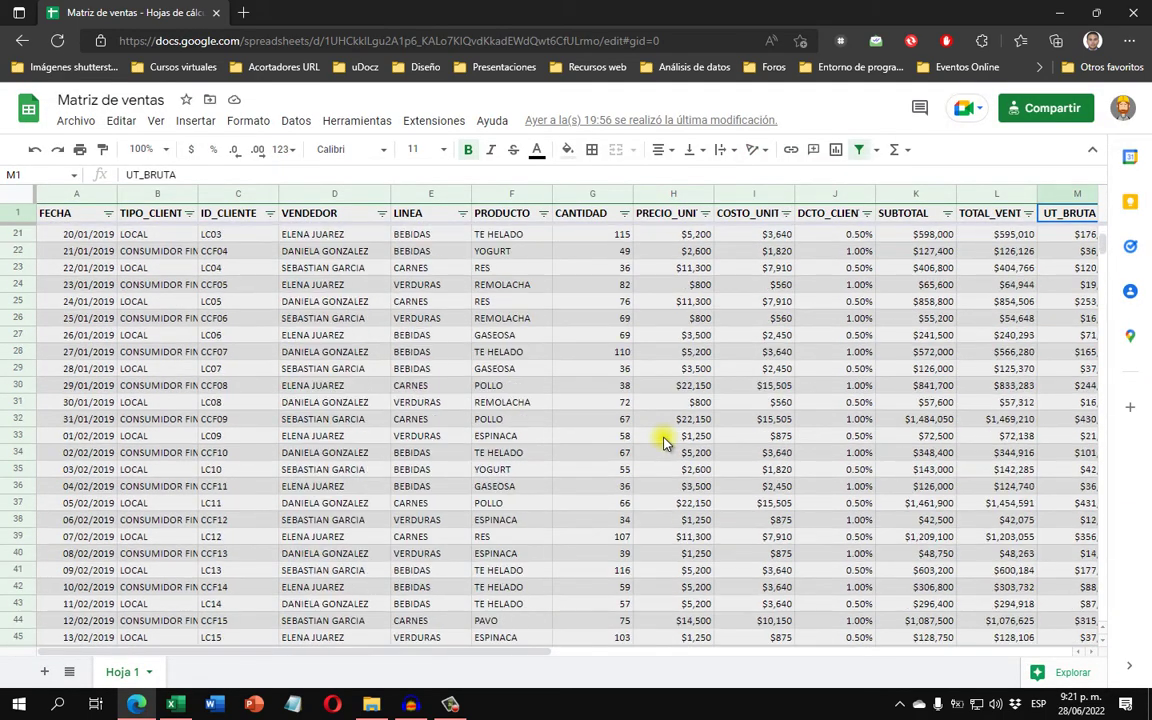
scroll(663, 442, down, 2)
scroll(663, 442, down, 2)
scroll(663, 442, down, 2)
scroll(663, 442, down, 2)
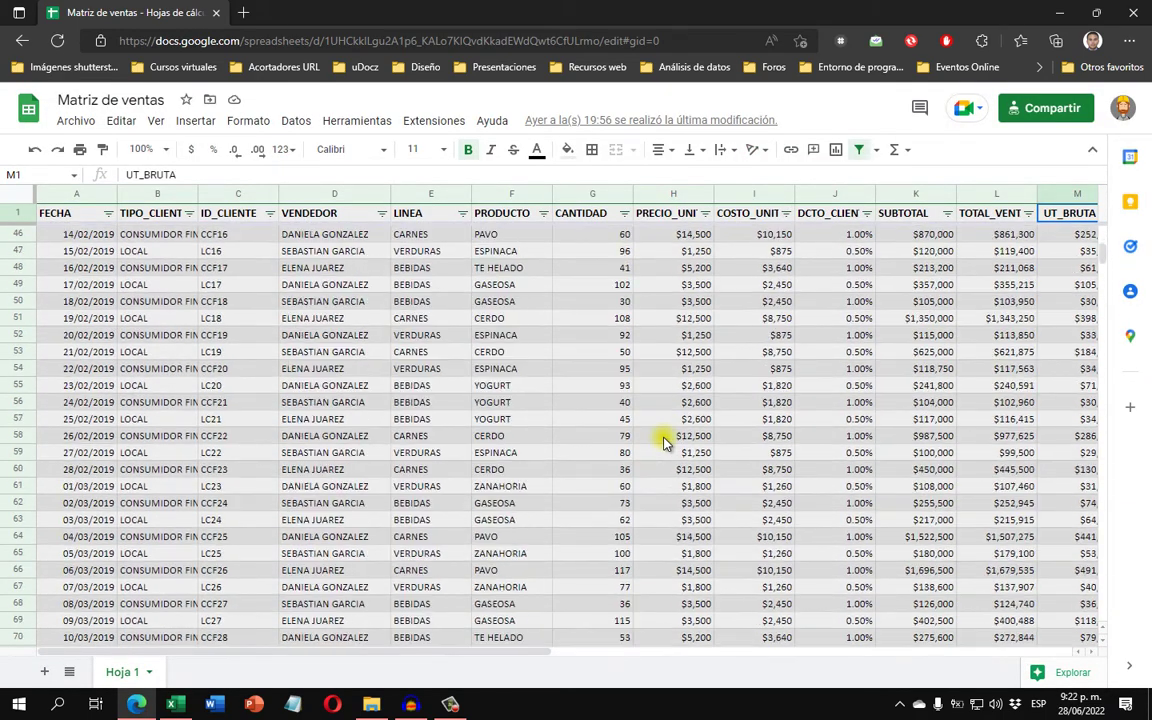
scroll(663, 442, down, 3)
scroll(663, 442, down, 4)
scroll(663, 442, down, 4)
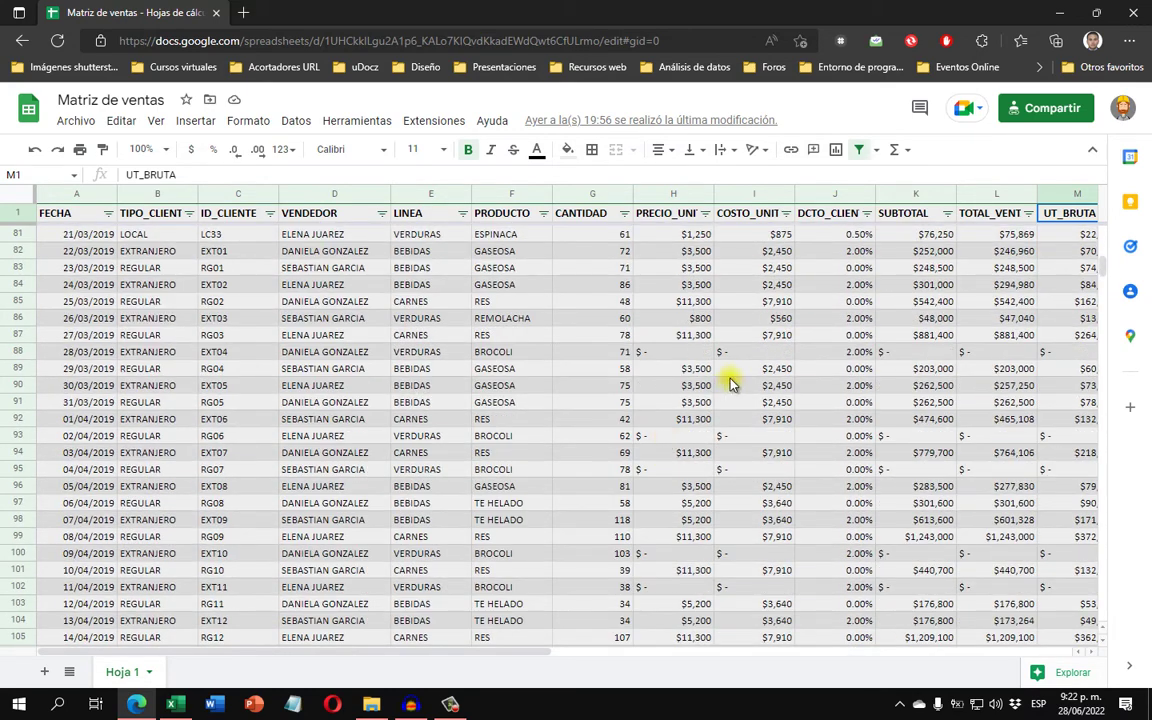
click(686, 355)
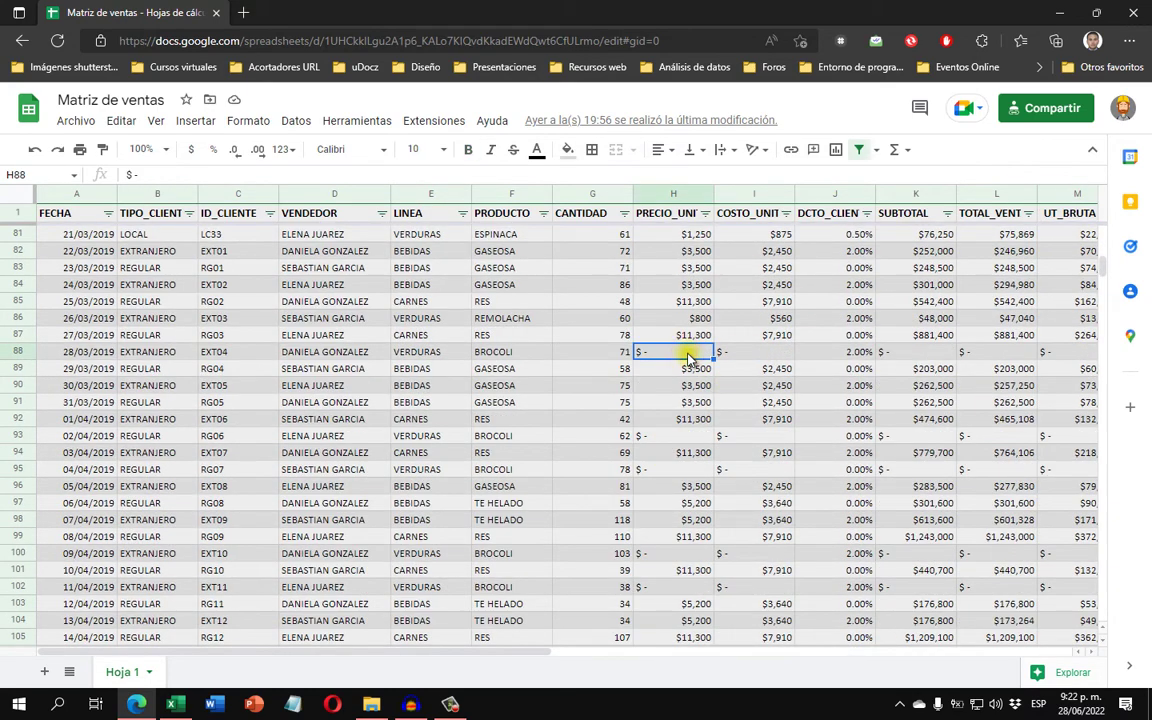
click(754, 356)
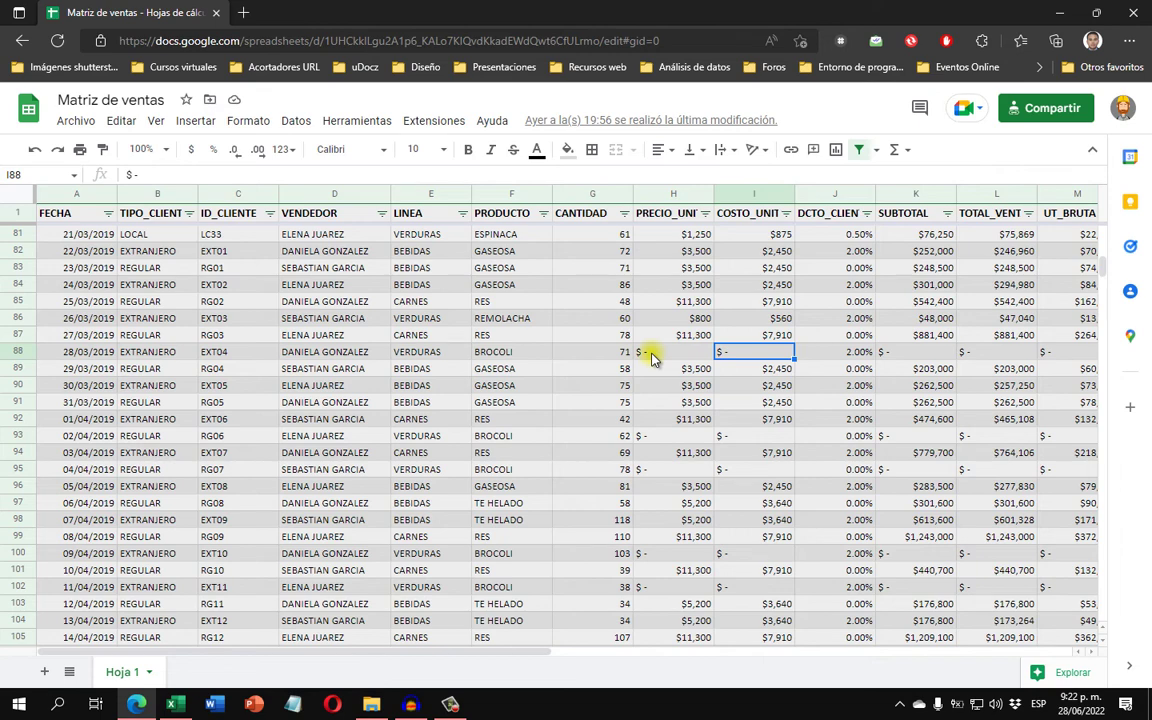
click(172, 704)
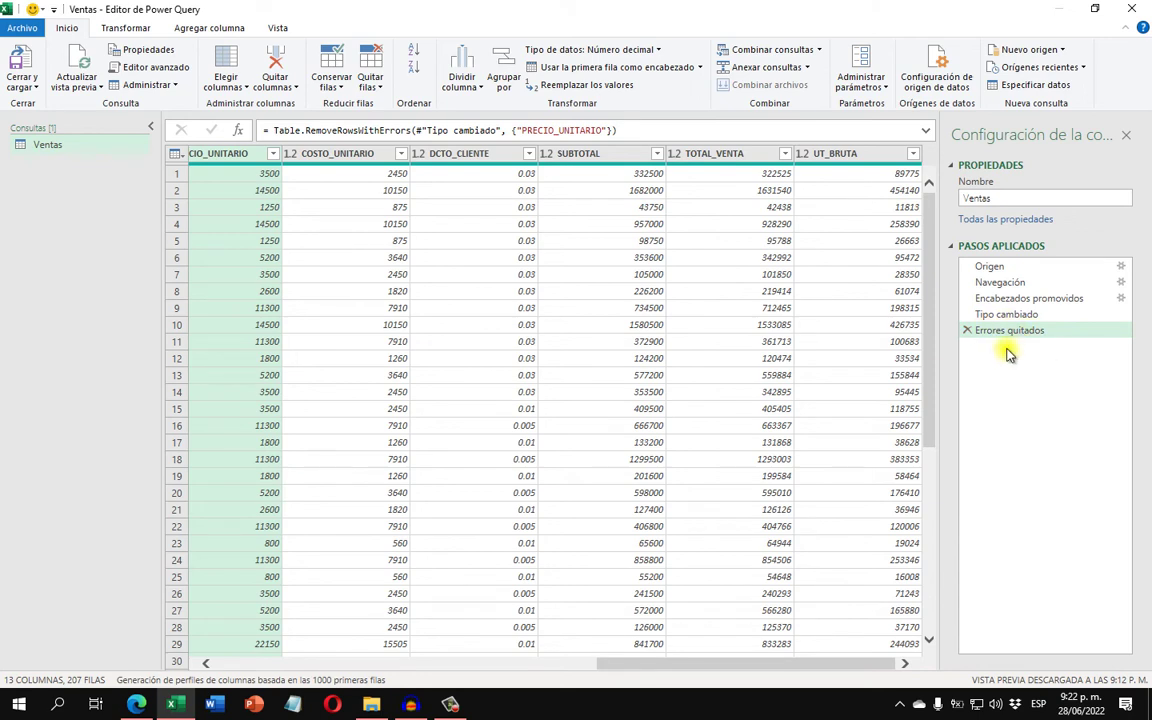
mouse_move(1006, 314)
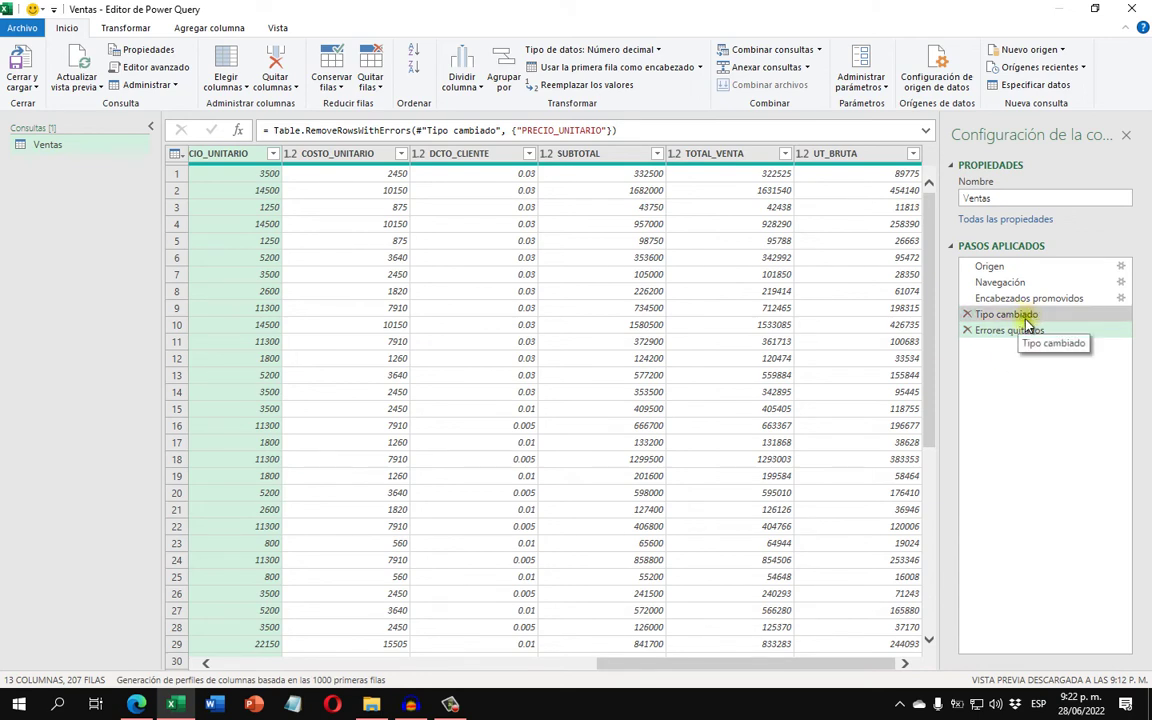
- Bring up the Matriz de ventas sheet in Chrome to view rows like 88 with '$ -' amounts
click(797, 664)
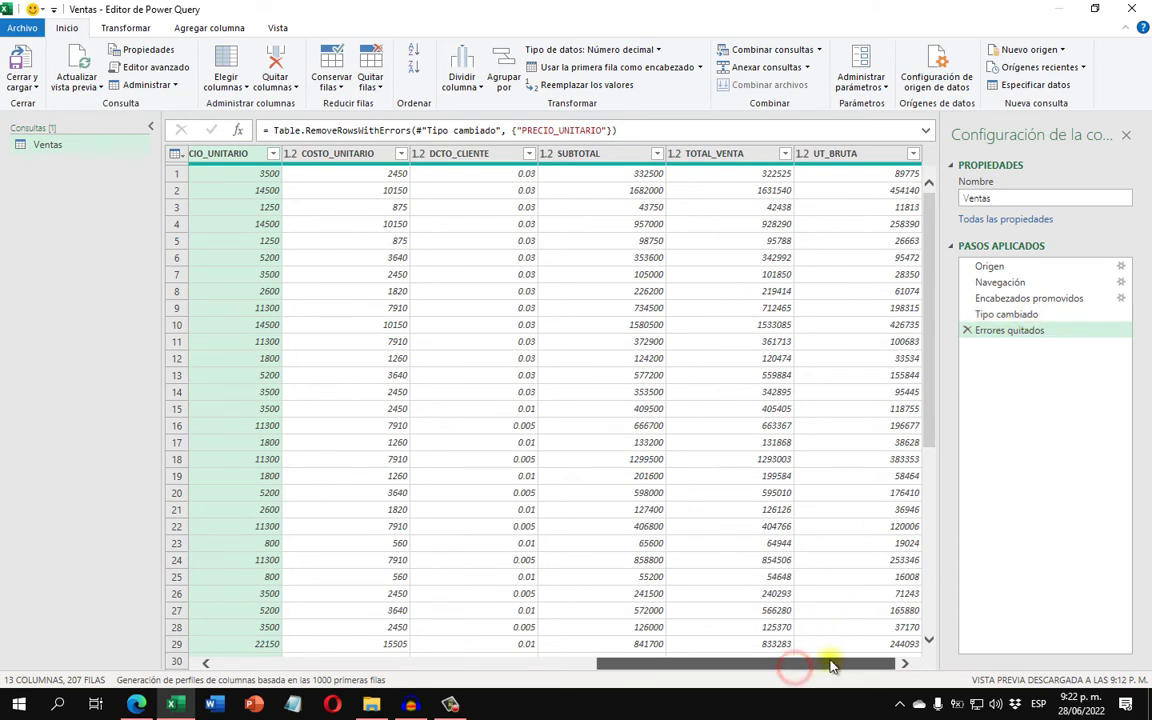
click(146, 704)
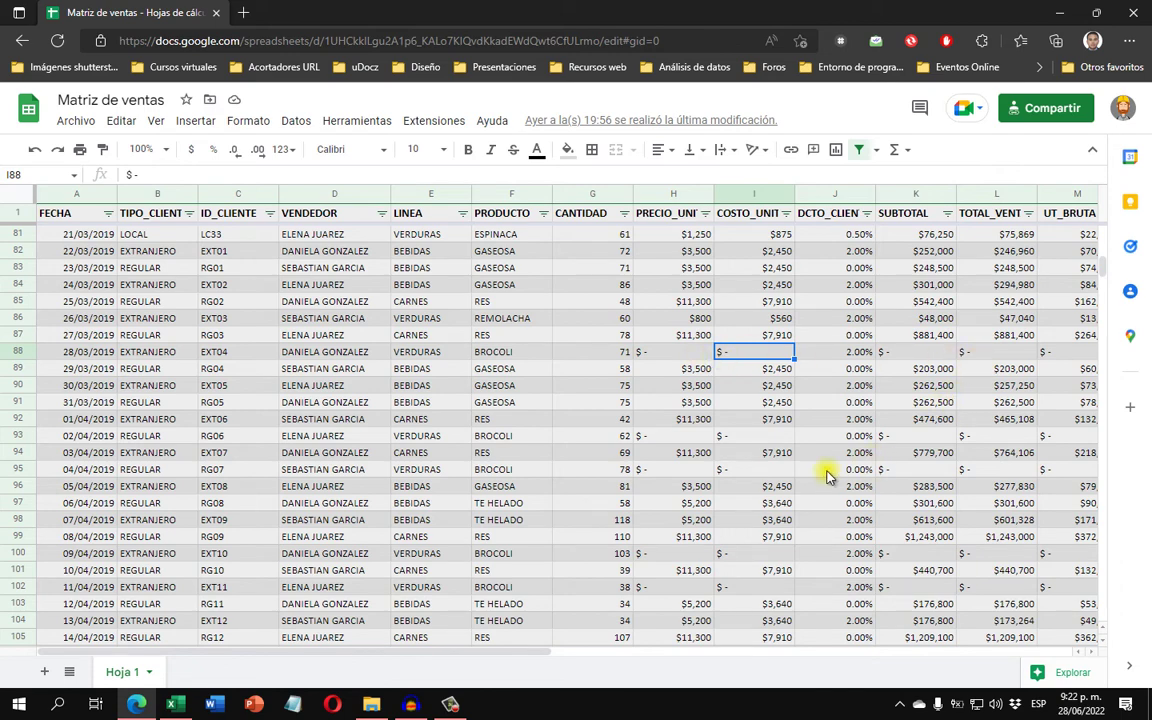
- Scan further rows of blank '$ -' amounts, then go back to Excel's Power Query Editor
scroll(655, 448, down, 1)
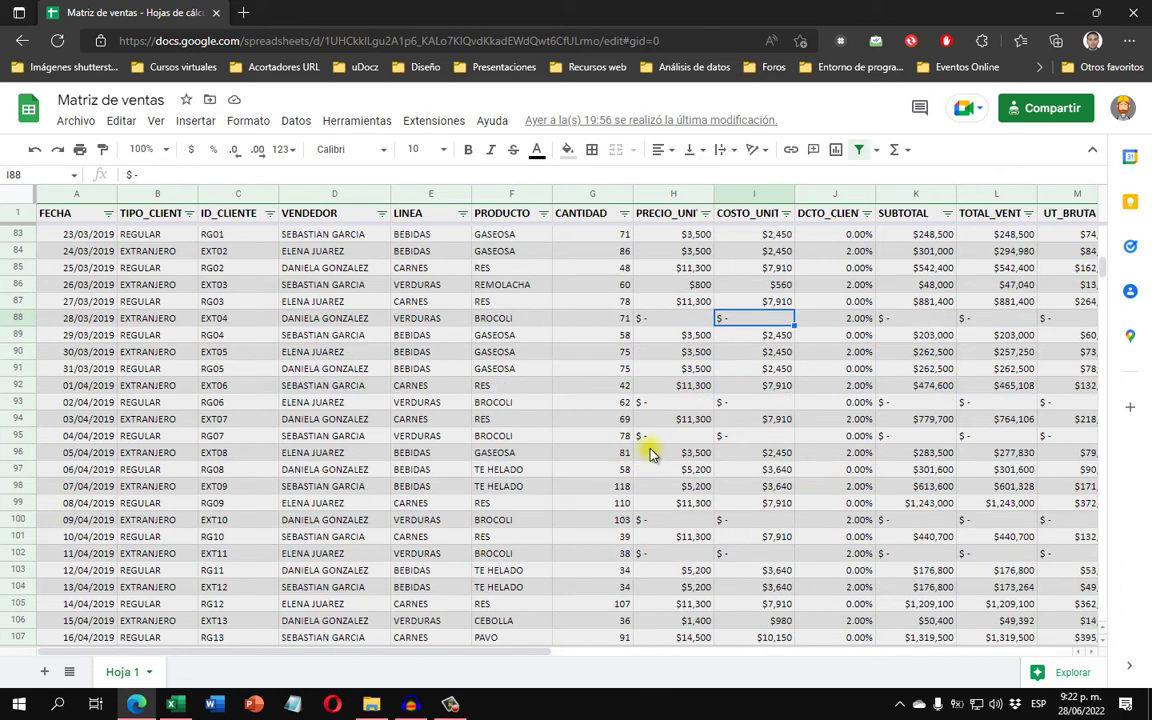
scroll(655, 448, down, 1)
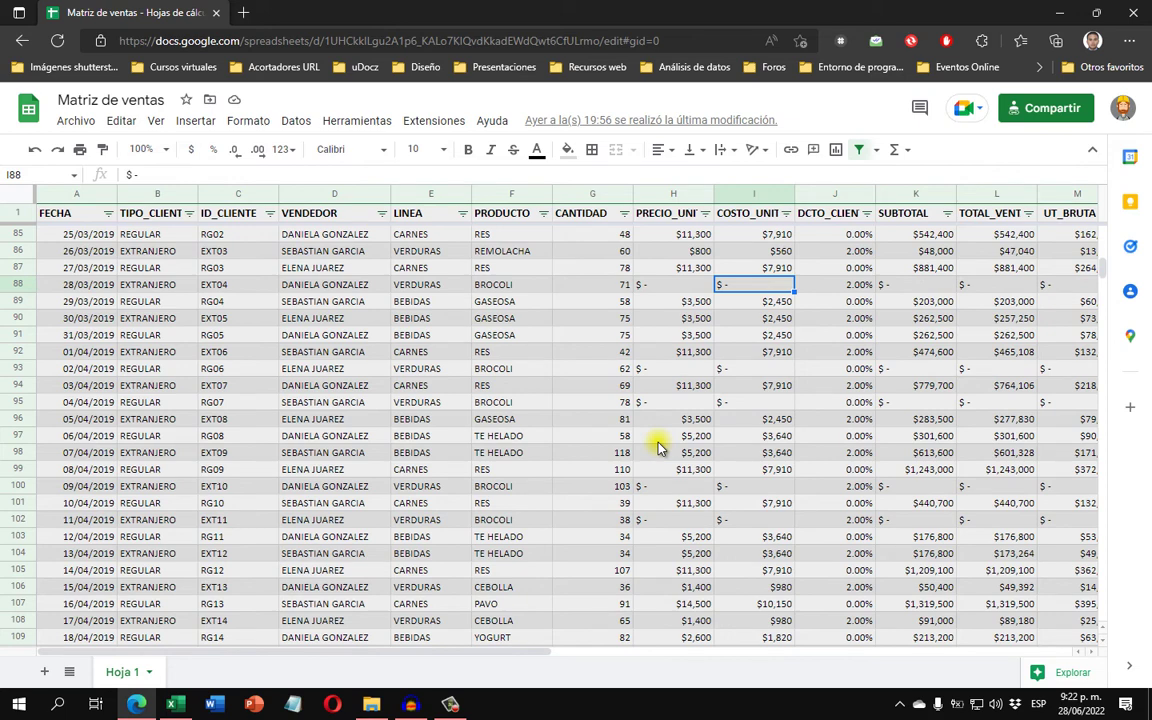
click(176, 705)
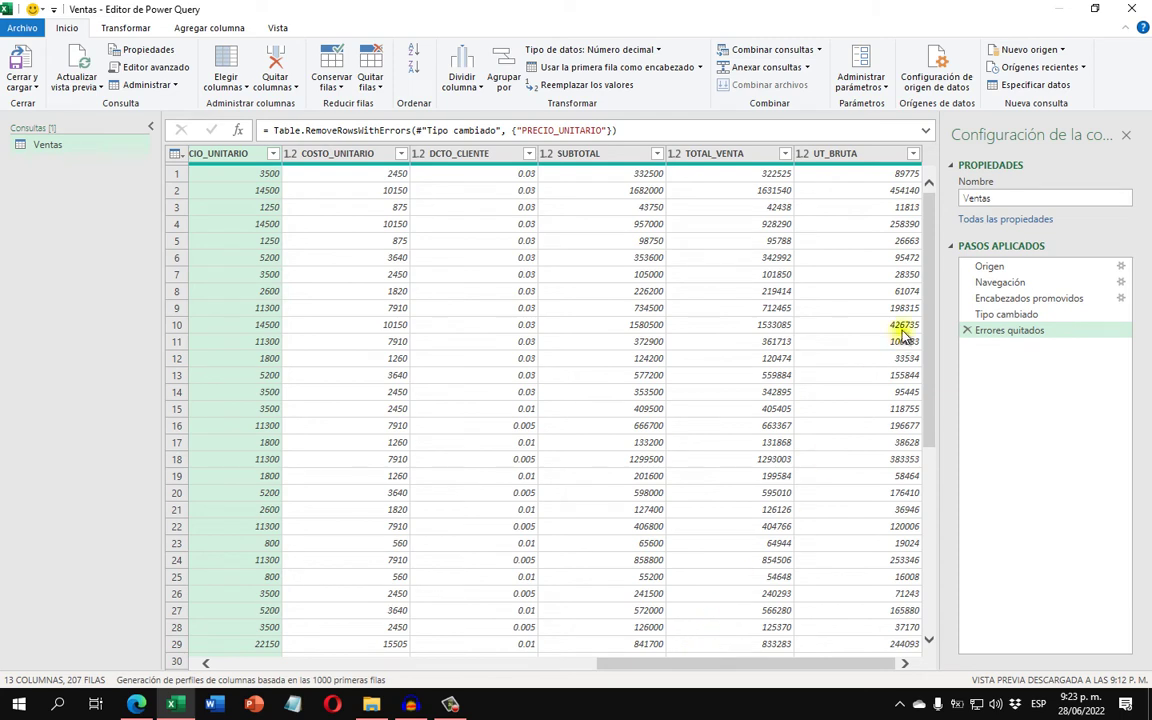
- At the Encabezados promovidos step, check the SUBTOTAL column's values for '$ -' entries
click(1042, 298)
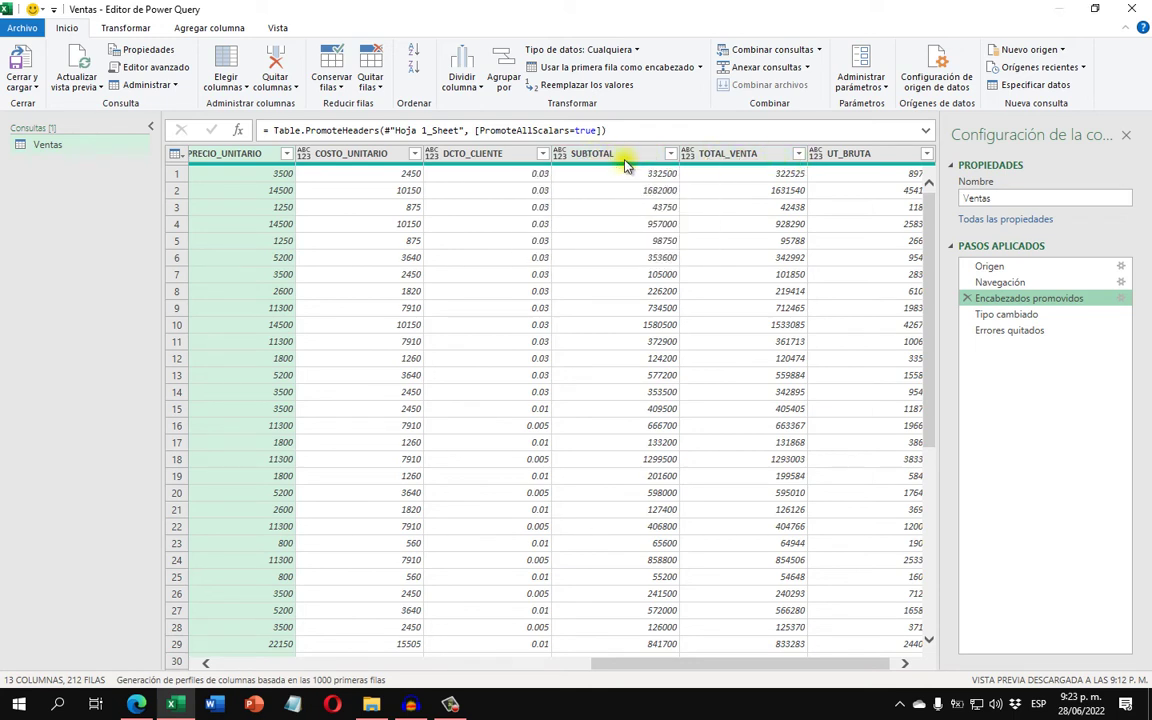
click(670, 154)
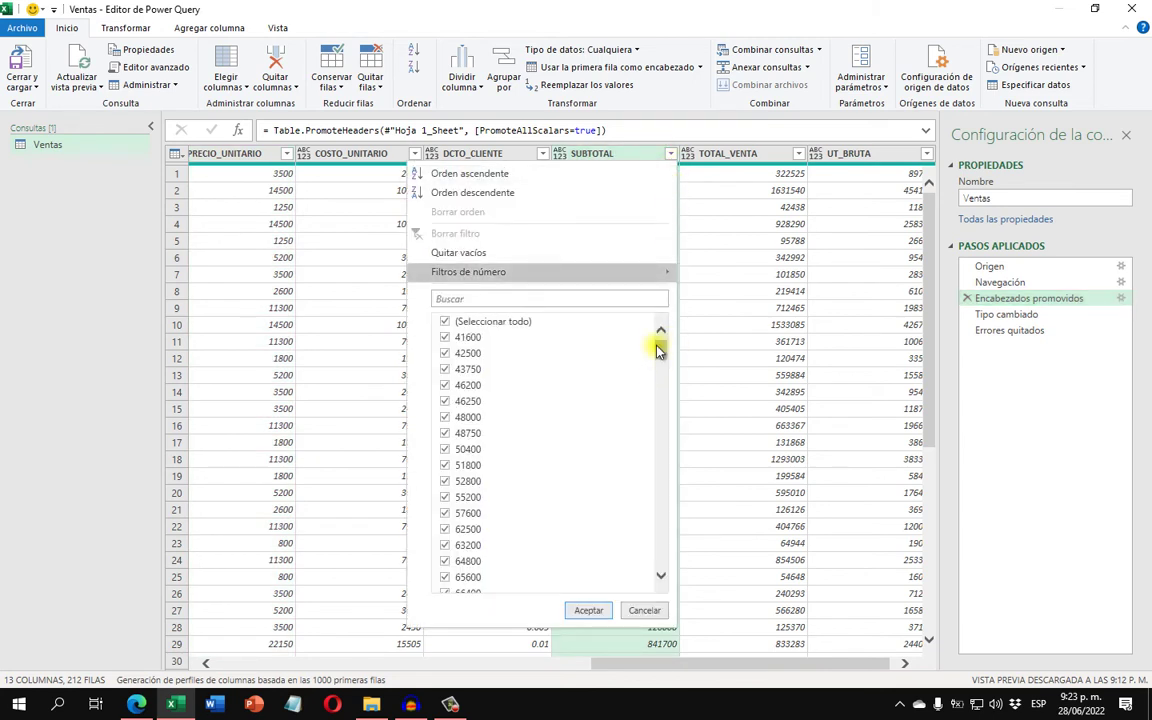
mouse_move(660, 358)
mouse_down()
mouse_move(660, 512)
mouse_move(630, 592)
mouse_up()
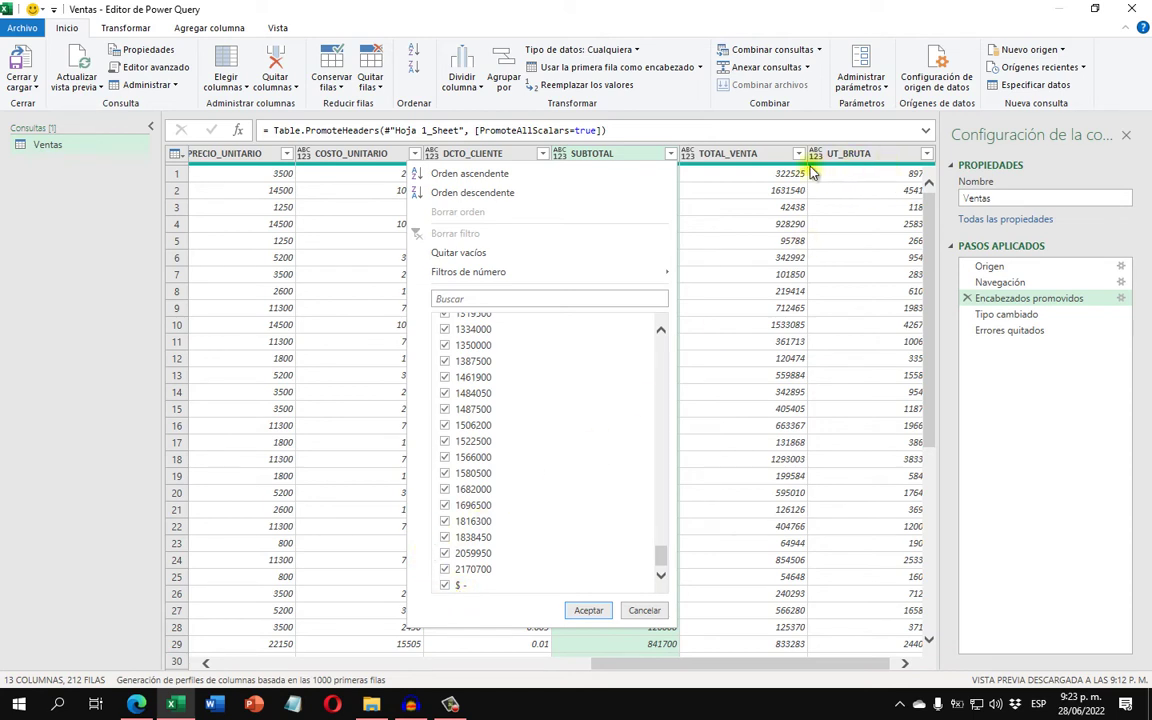
click(760, 155)
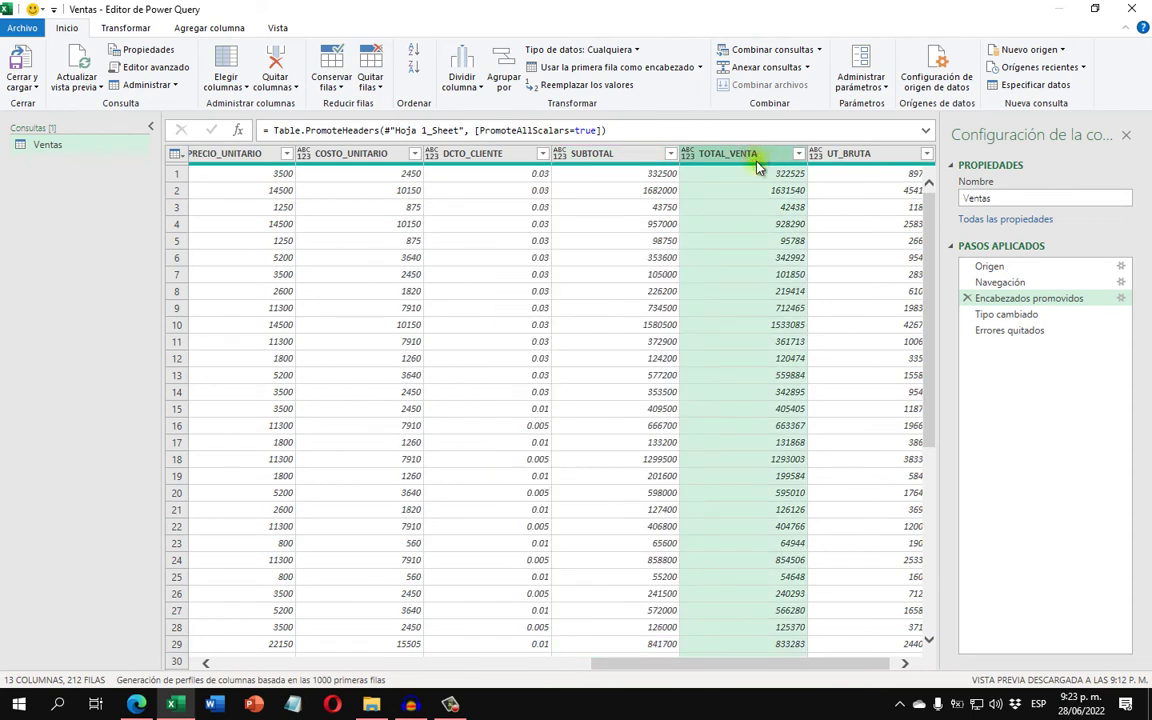
- Reselect the Errores quitados step and compare against the browser sheet before returning
click(1020, 331)
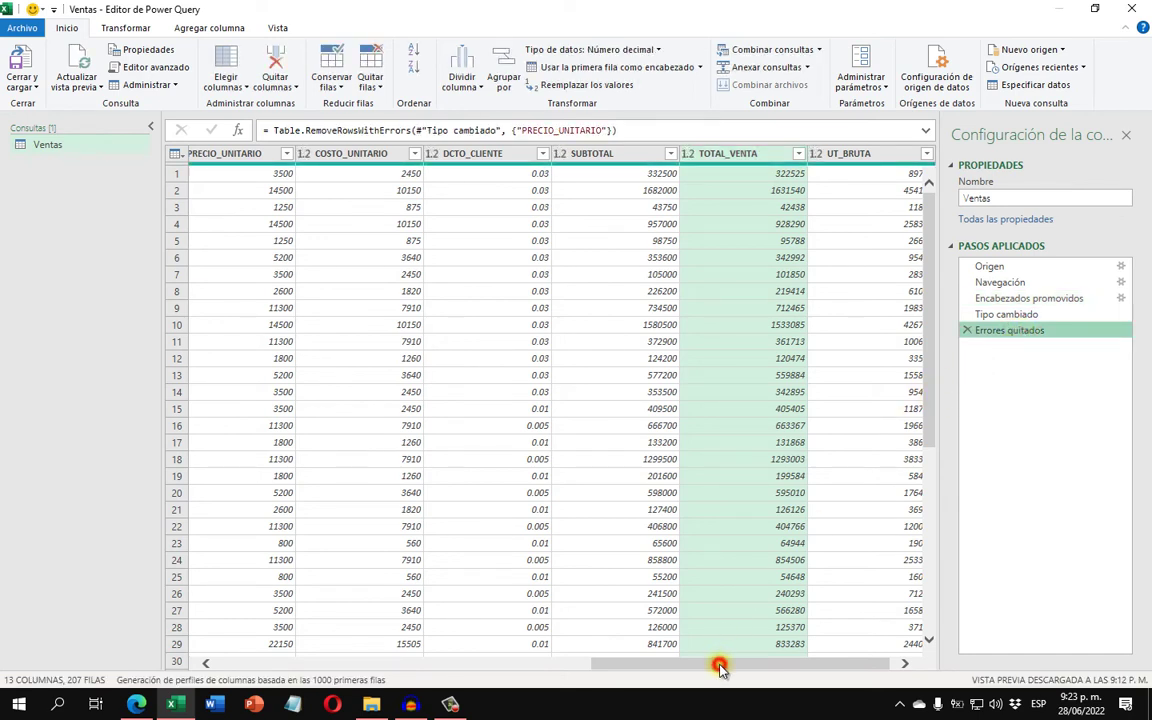
drag(720, 668, 328, 664)
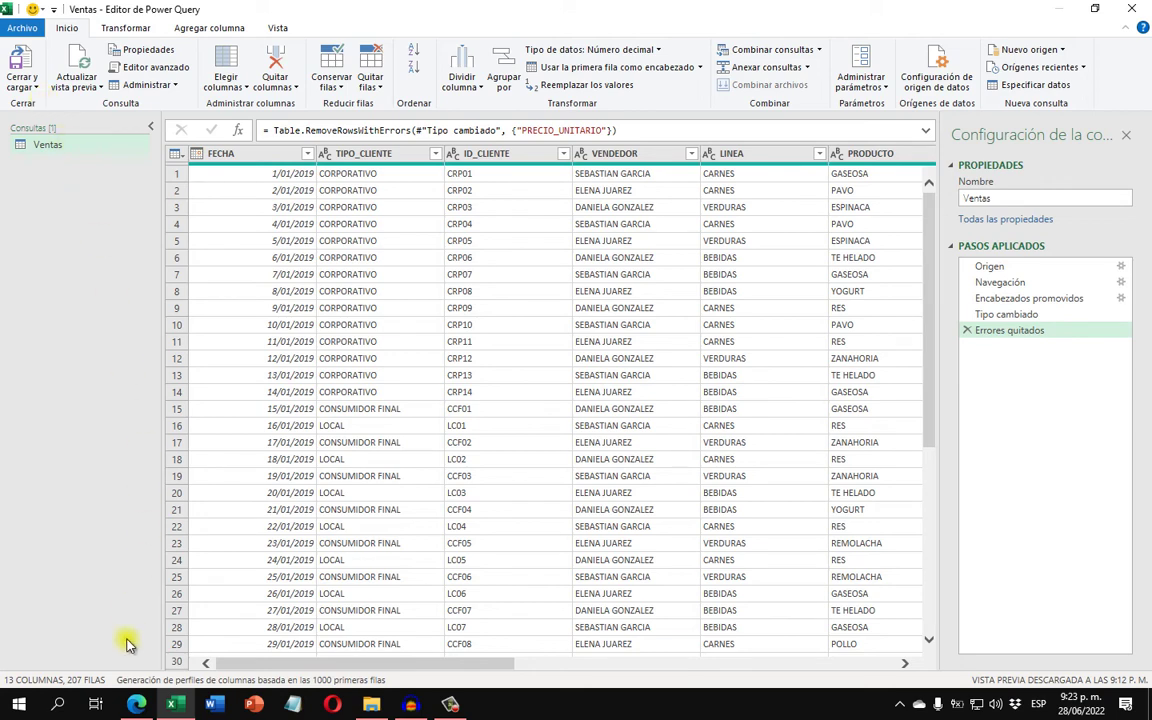
click(137, 704)
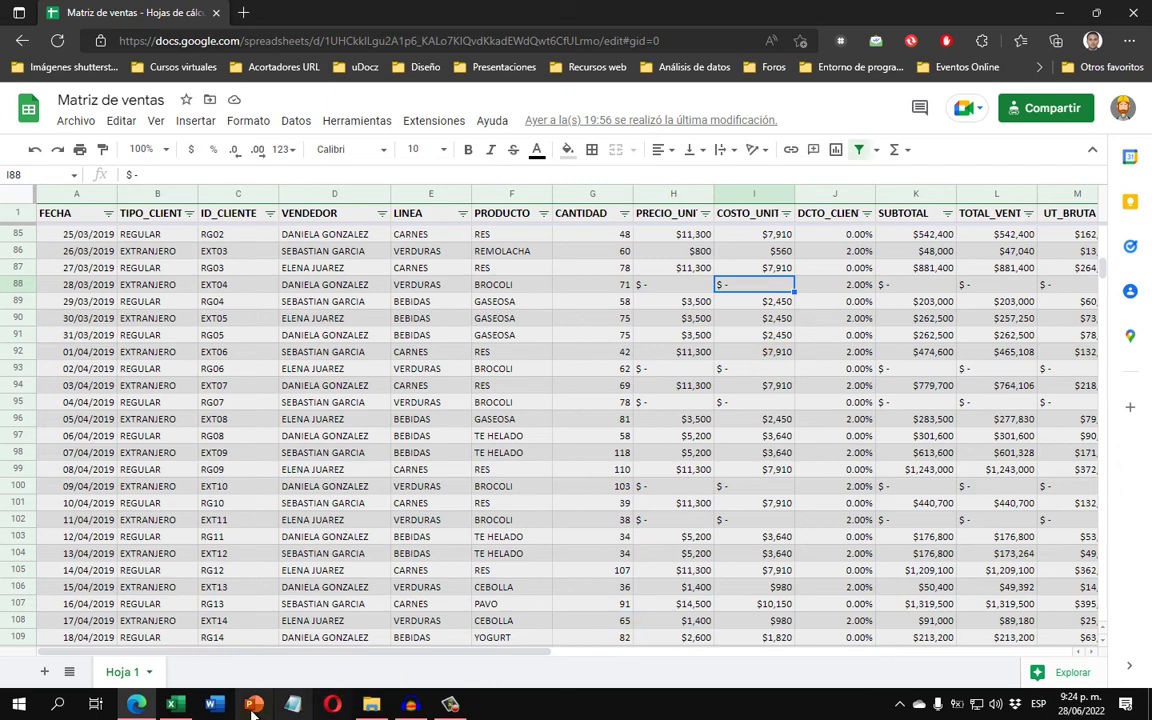
click(185, 707)
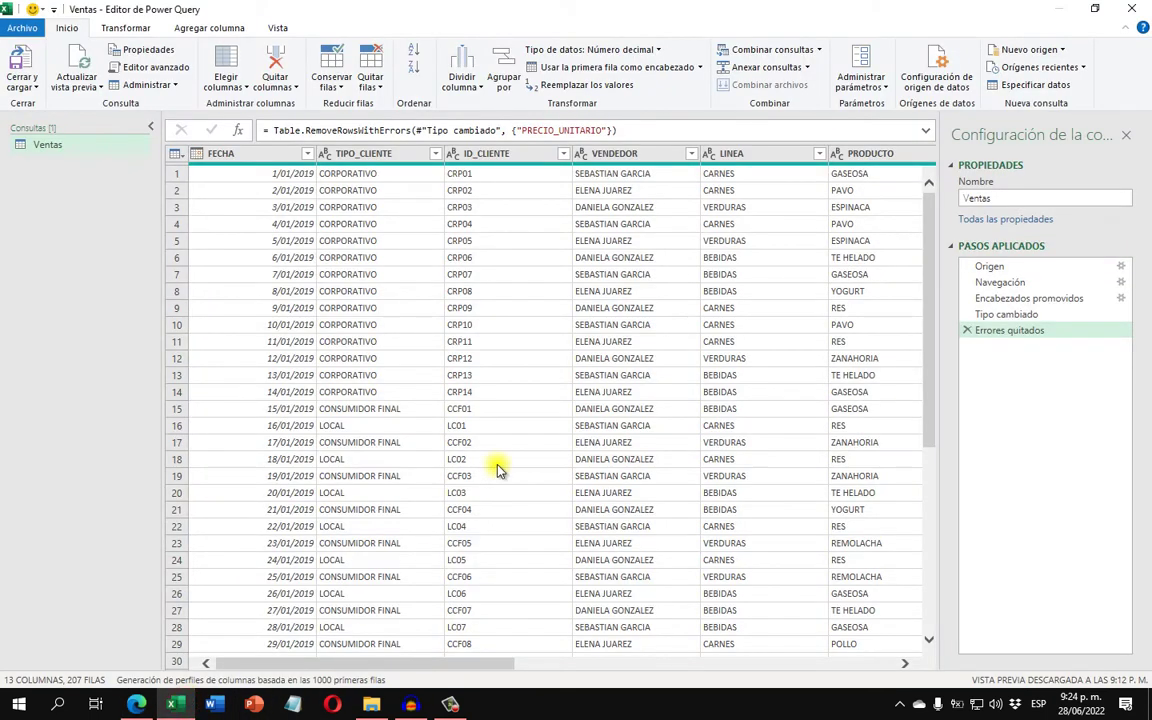
- Close and load the Ventas query, refresh all with Ctrl+Alt+F5, and select cell B7
click(28, 87)
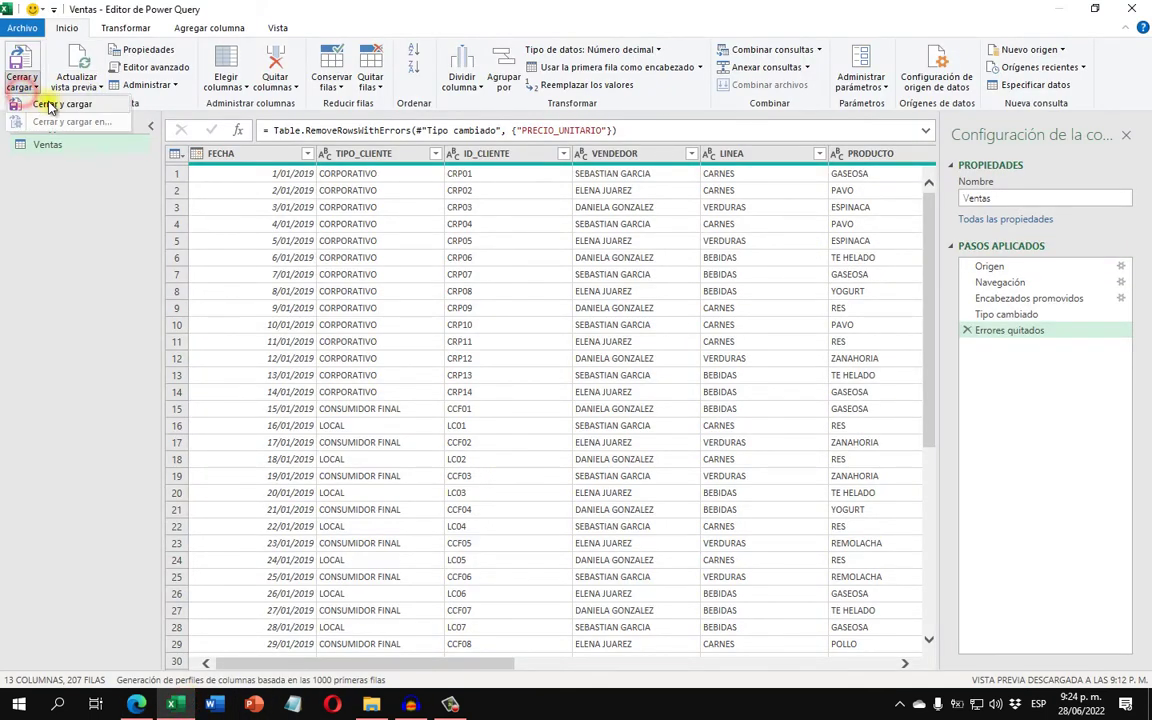
click(45, 110)
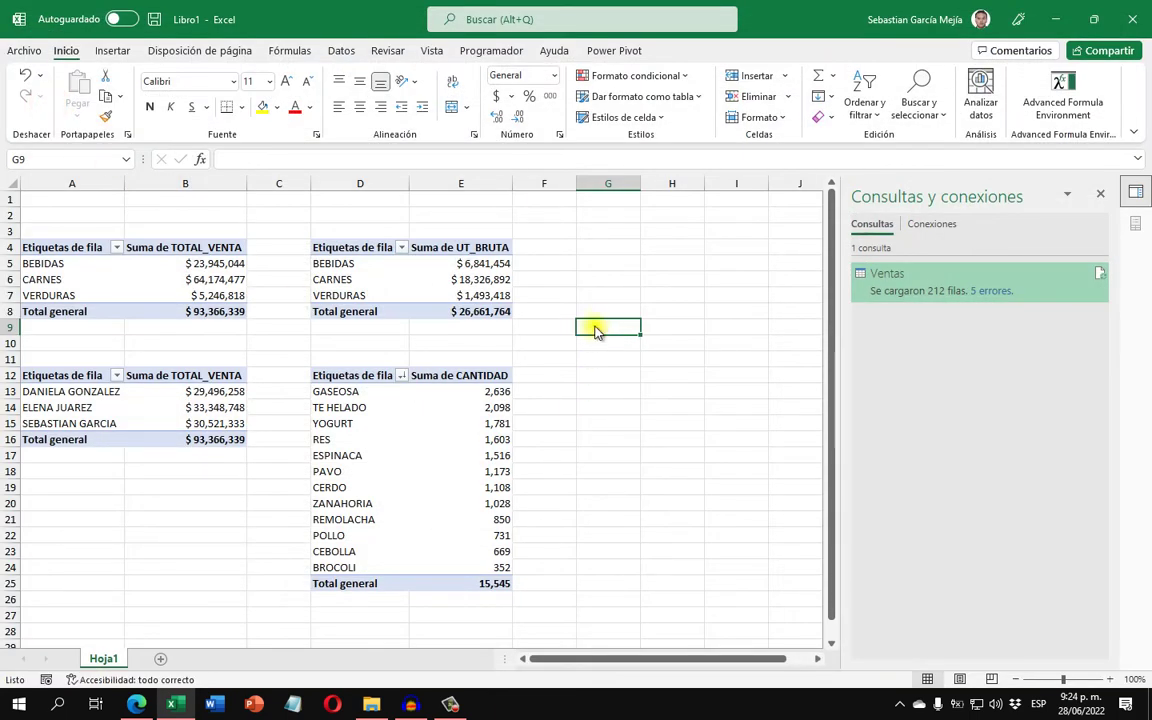
key(ctrl+alt+F5)
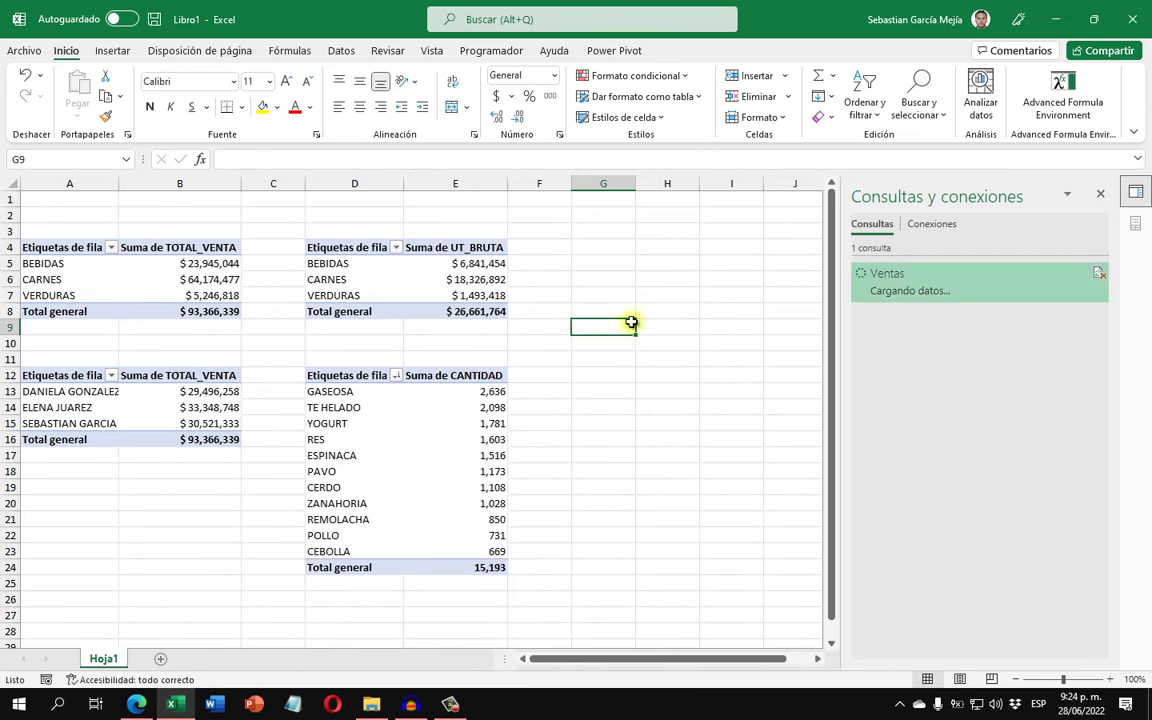
click(1101, 197)
click(170, 290)
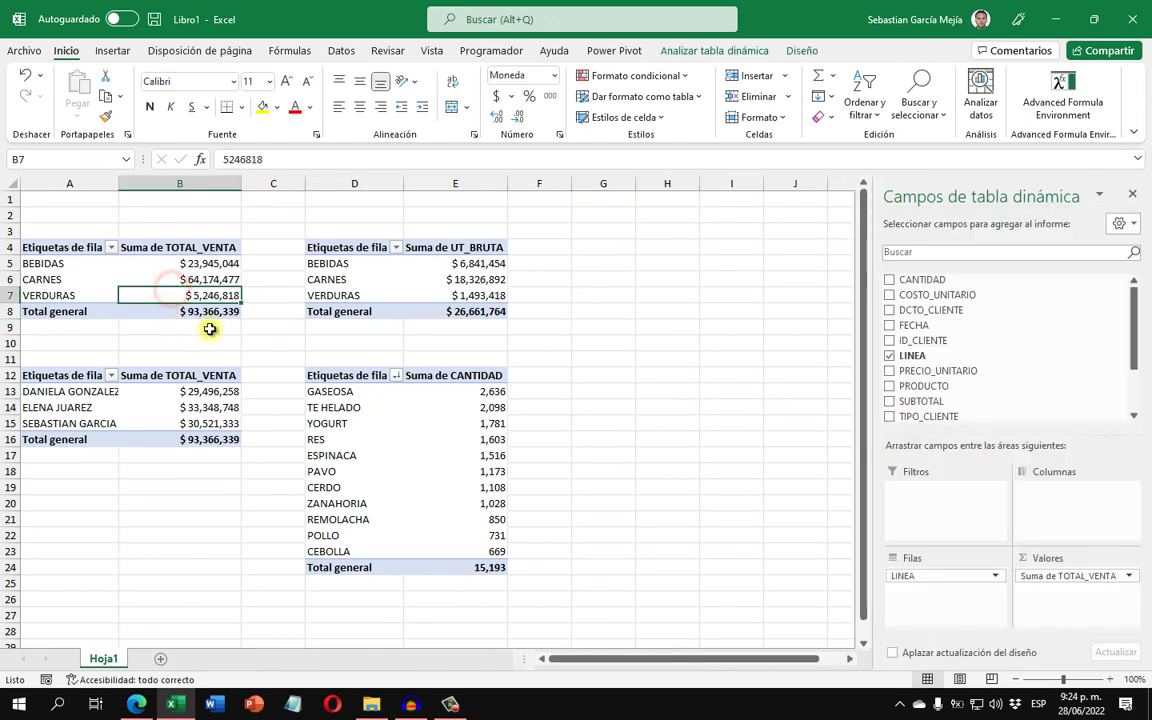
- Apply the gray Medio pivot style to the sales-by-line and gross profit tables
click(801, 52)
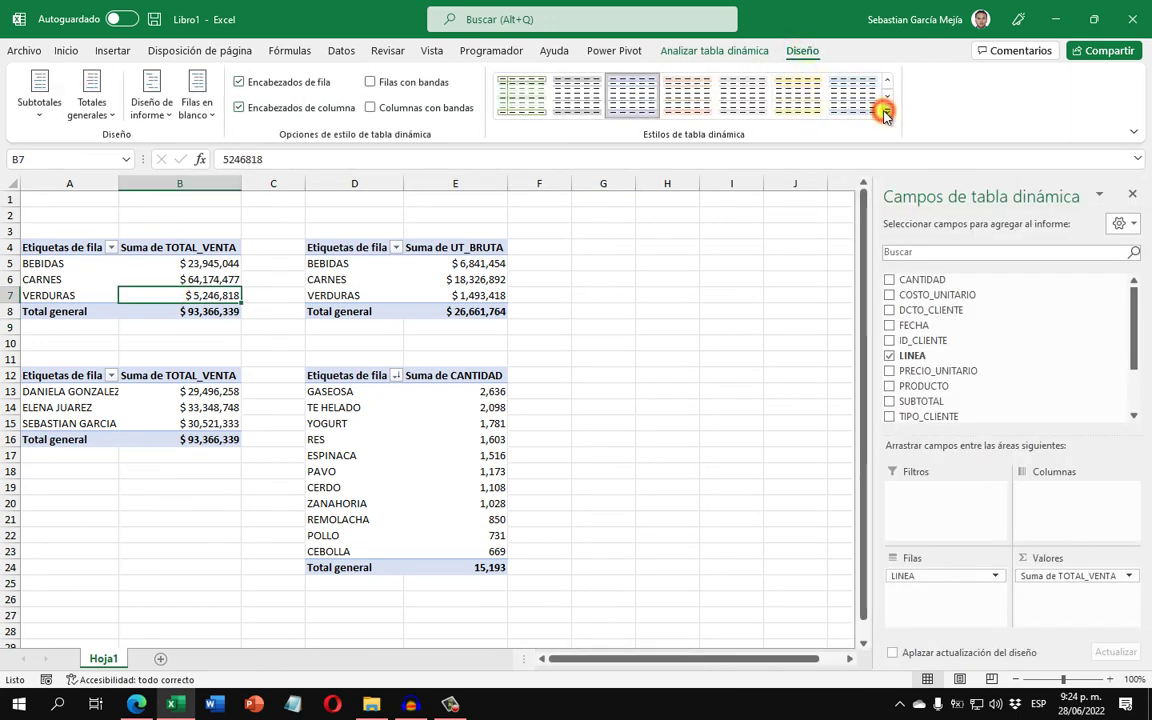
click(885, 113)
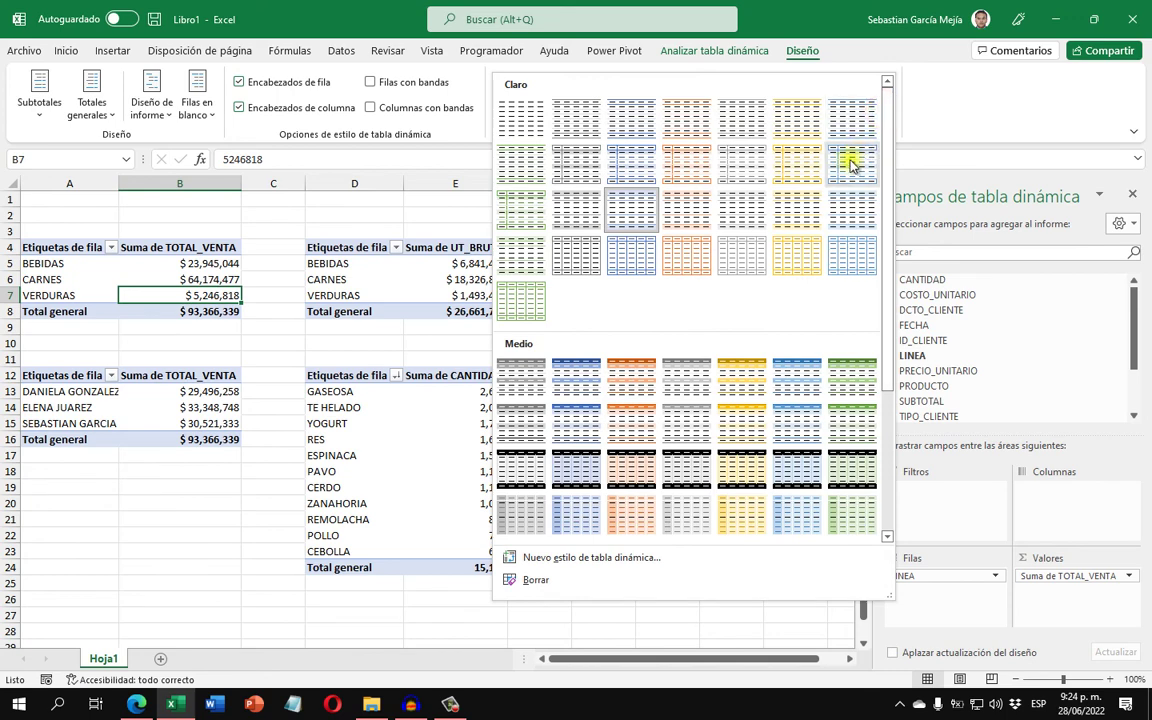
click(710, 382)
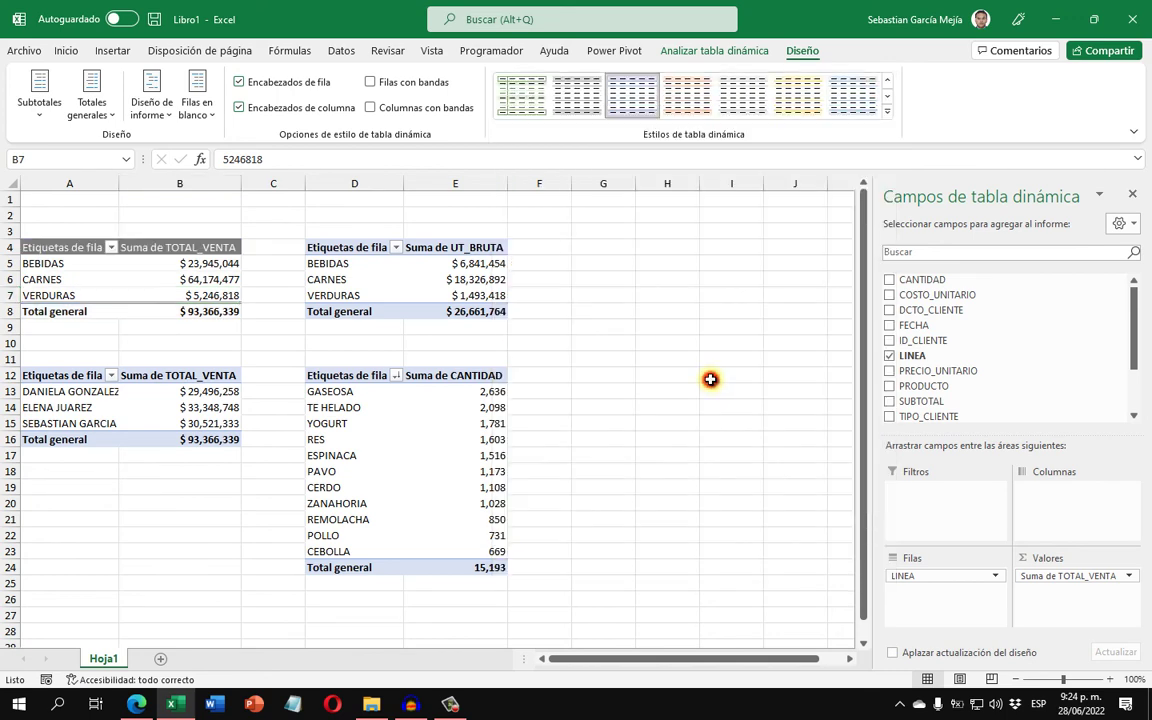
click(362, 254)
click(886, 112)
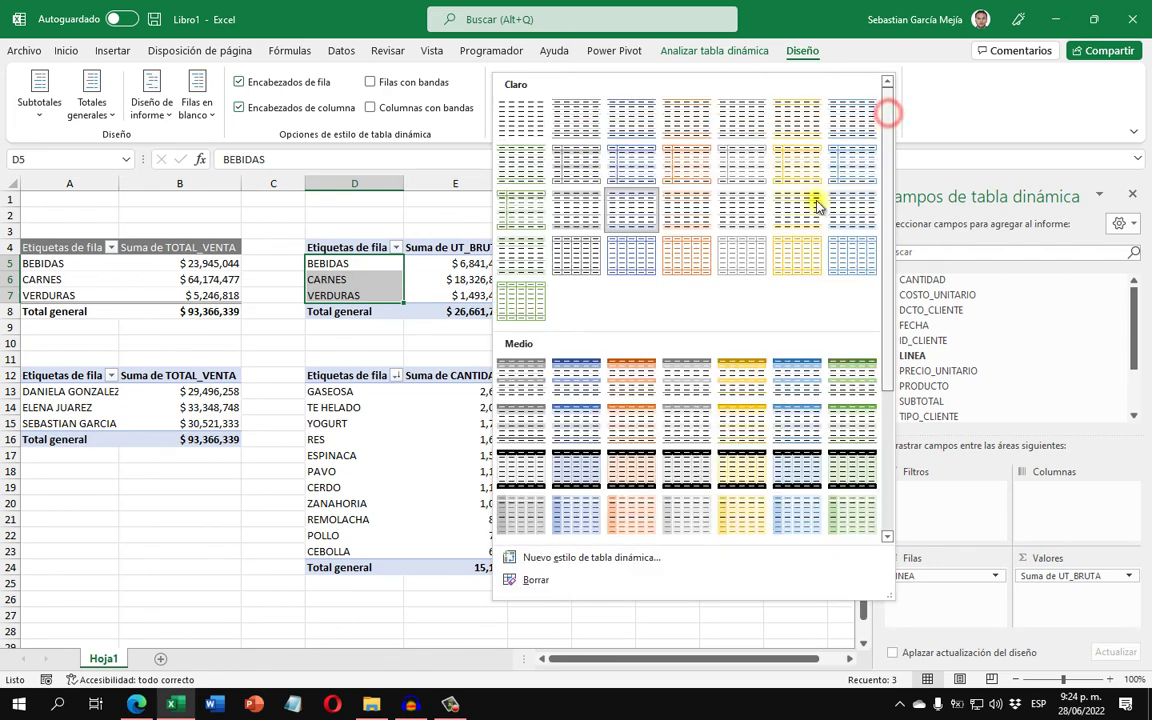
click(686, 387)
- Apply the same gray Medio style to the seller and product quantity pivot tables
click(218, 405)
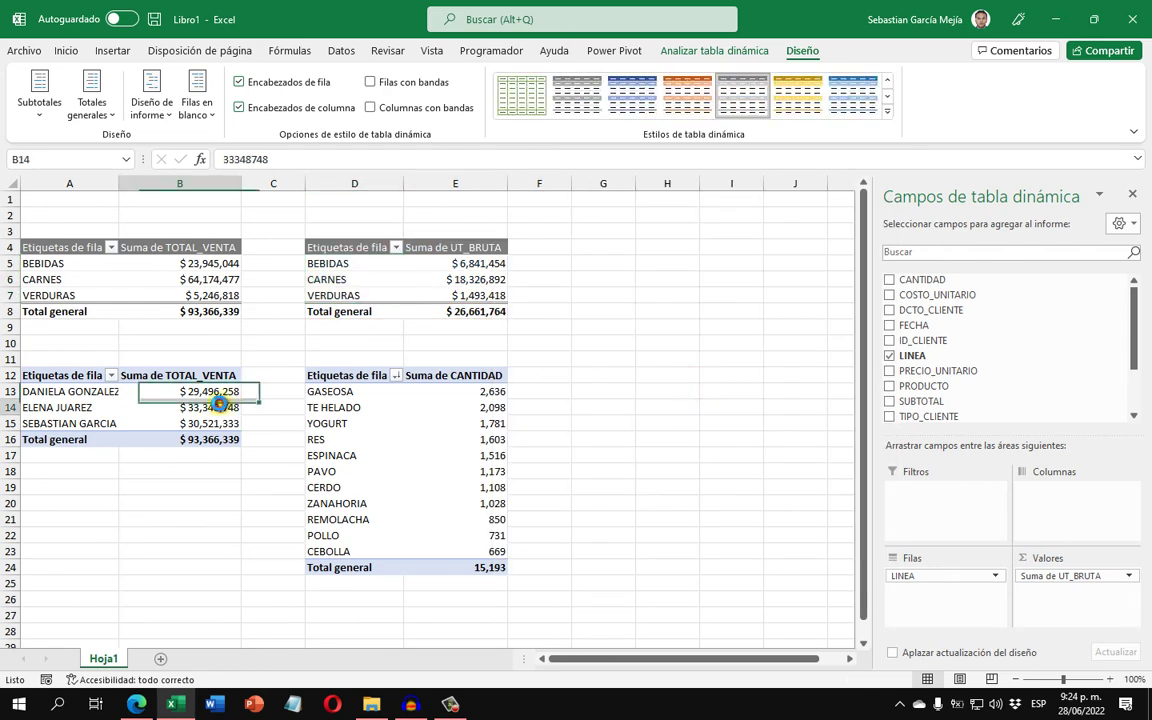
click(886, 112)
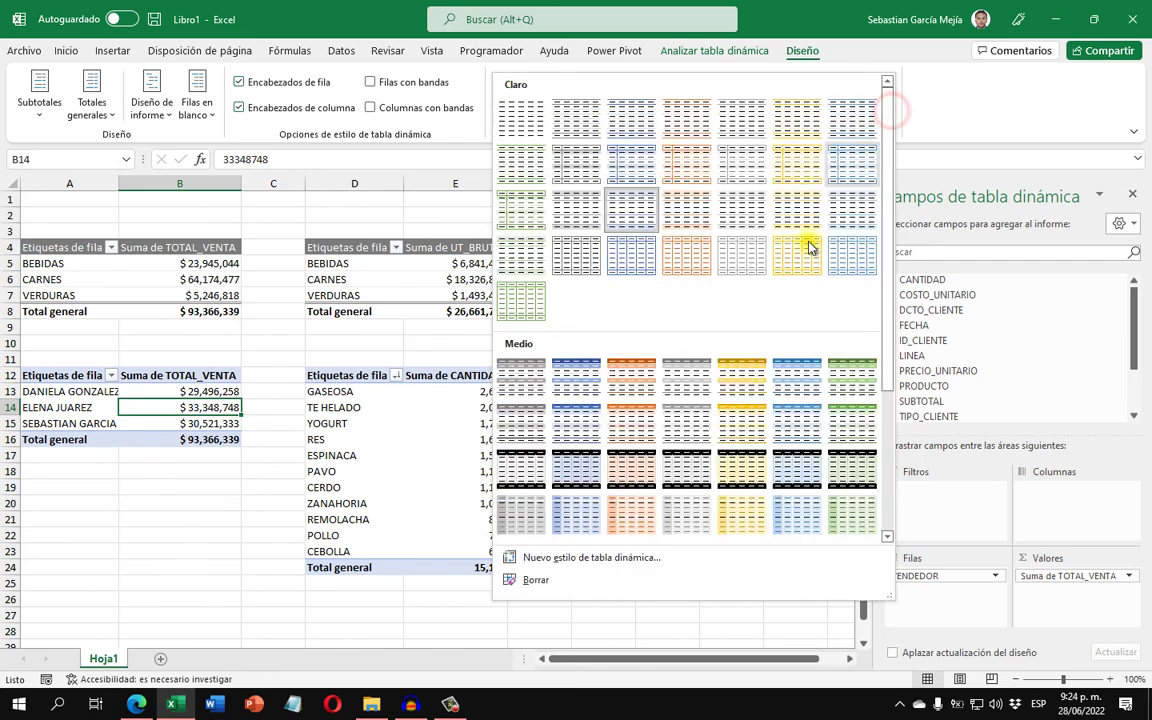
click(700, 375)
click(420, 376)
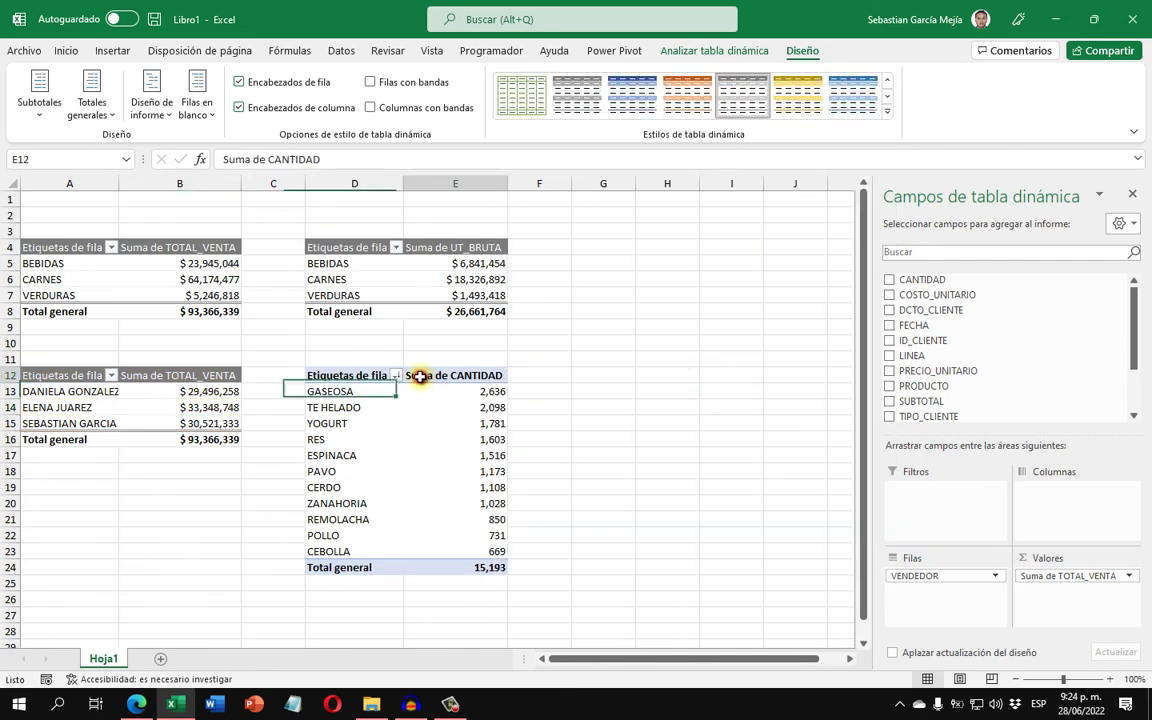
click(890, 115)
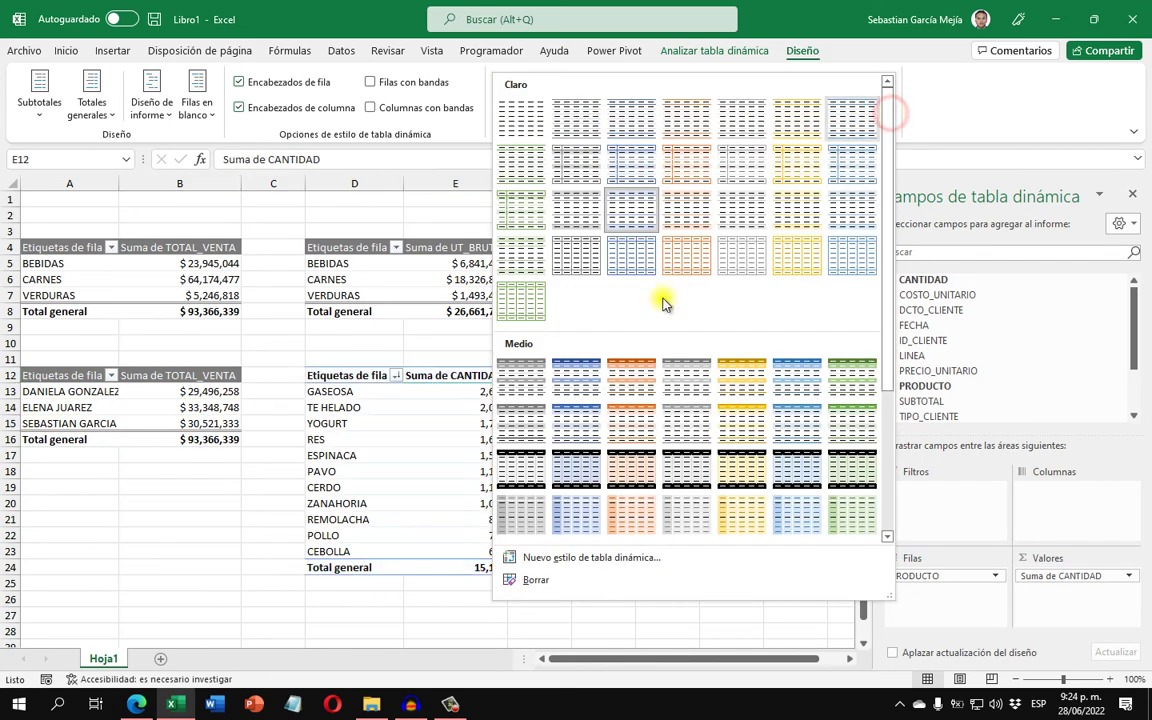
click(670, 390)
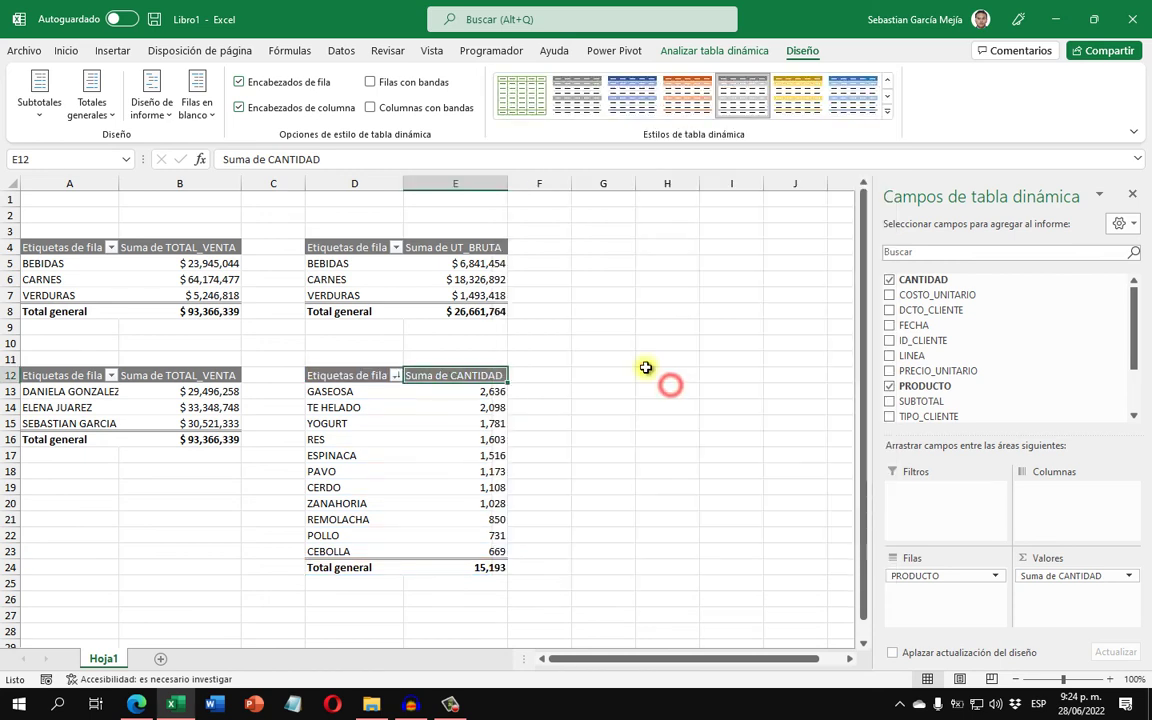
click(620, 358)
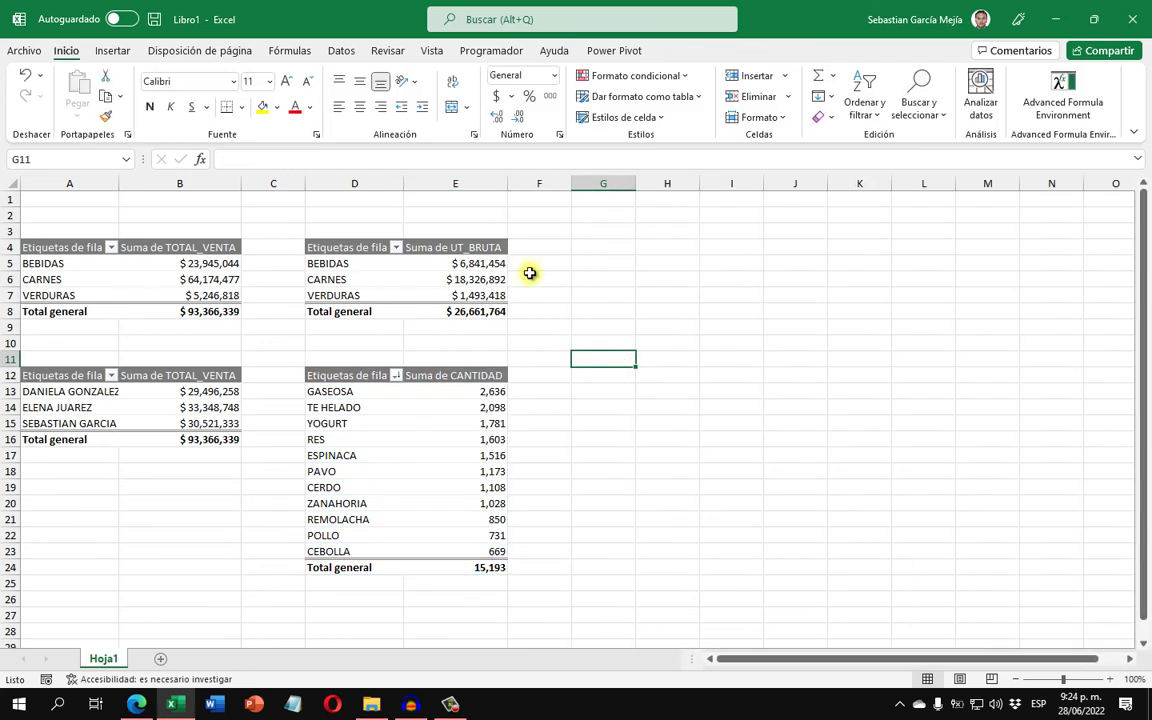